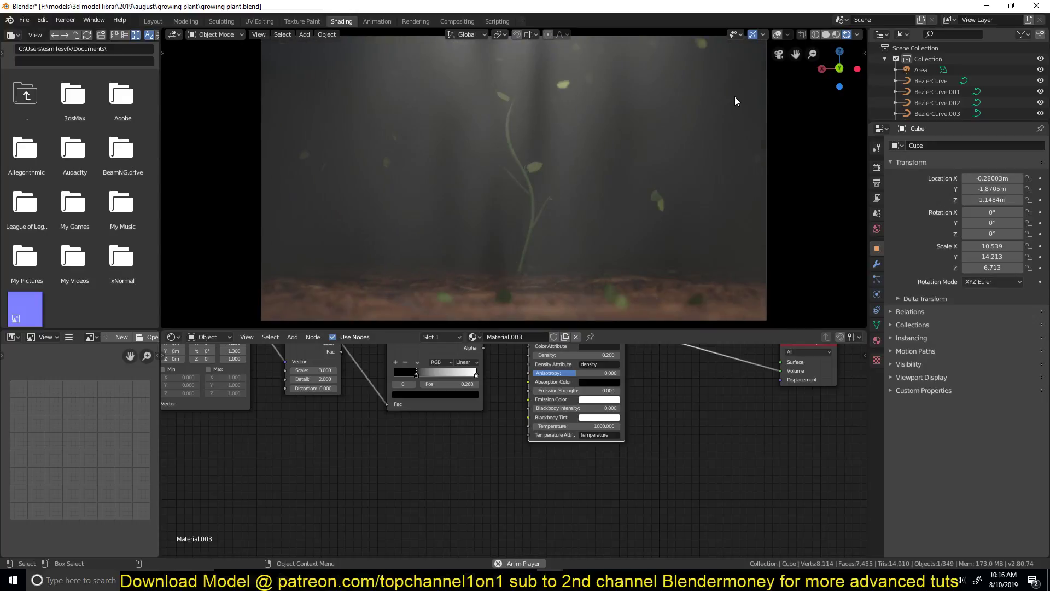
Switch the viewport to LookDev shading and light it with the bright interior environment image.
click(836, 34)
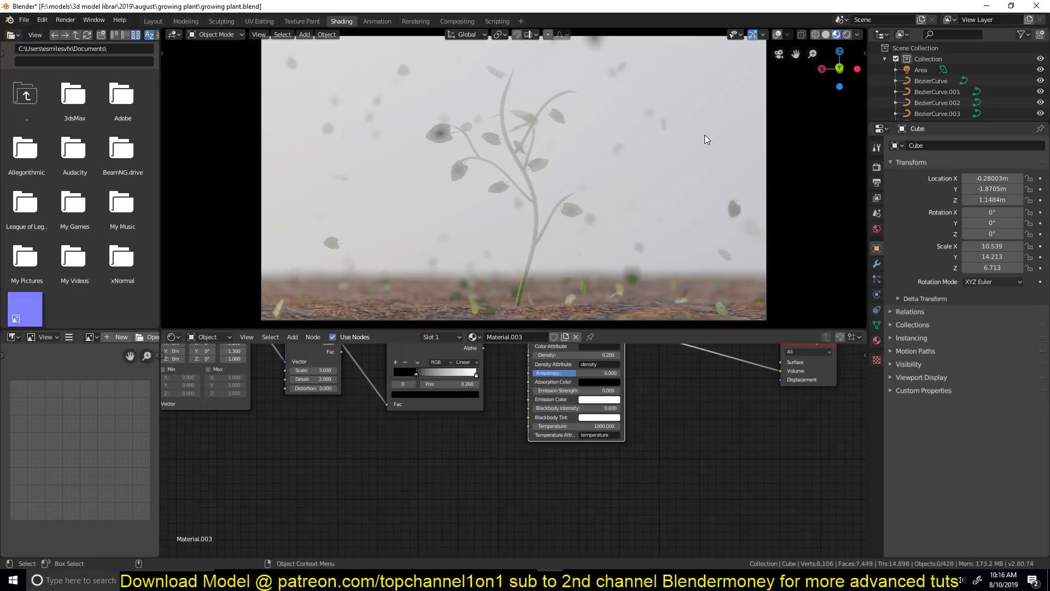
click(858, 33)
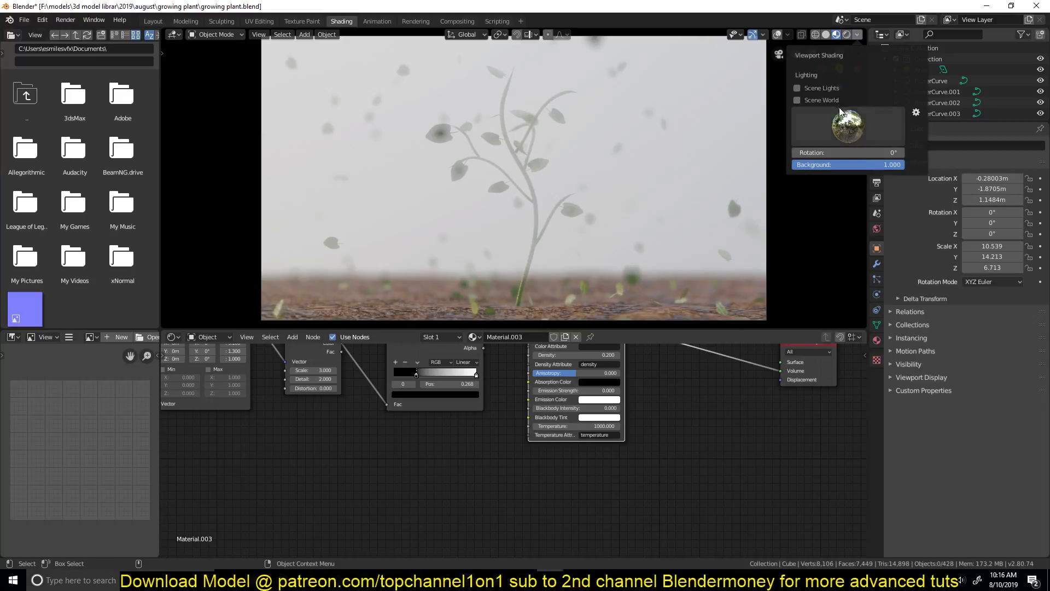
click(837, 128)
click(851, 164)
click(858, 127)
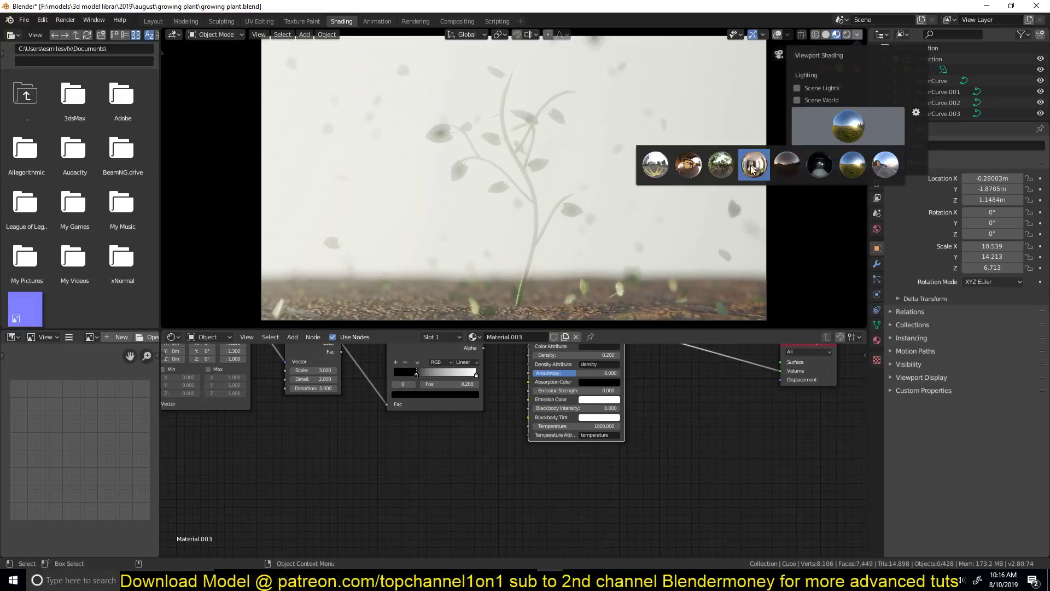
click(751, 169)
Preview the growth animation and the plant from several angles outside the camera view, and save the file.
mouse_move(625, 160)
middle_down()
mouse_move(579, 192)
mouse_move(524, 185)
mouse_move(570, 208)
mouse_move(617, 213)
mouse_move(690, 175)
mouse_move(736, 173)
mouse_move(755, 198)
mouse_move(783, 192)
mouse_move(750, 202)
mouse_move(680, 170)
mouse_move(618, 162)
middle_up()
key(space)
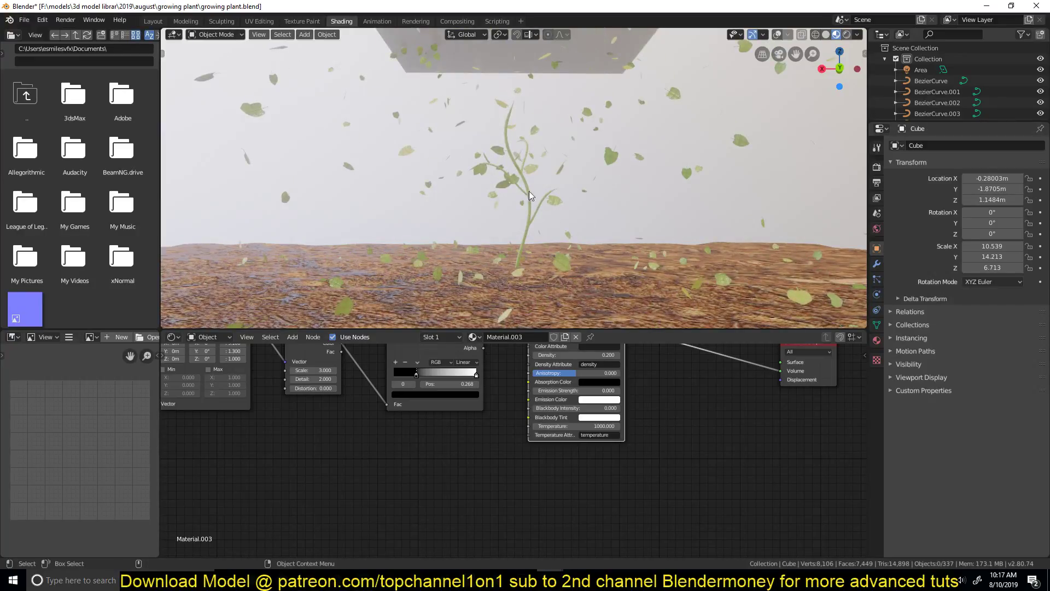
middle_drag(513, 172, 535, 178)
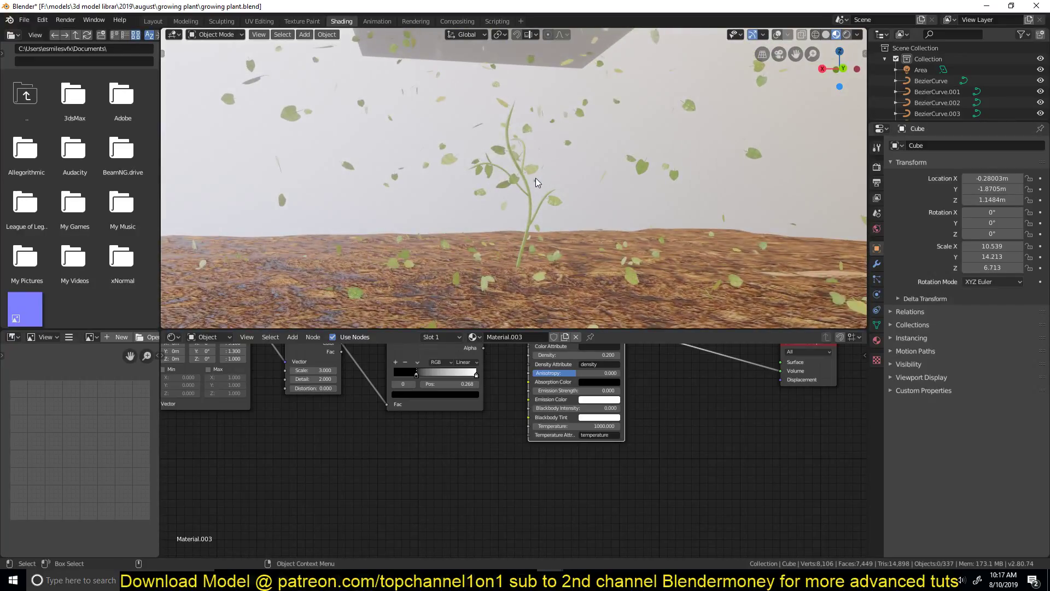
key(ctrl+s)
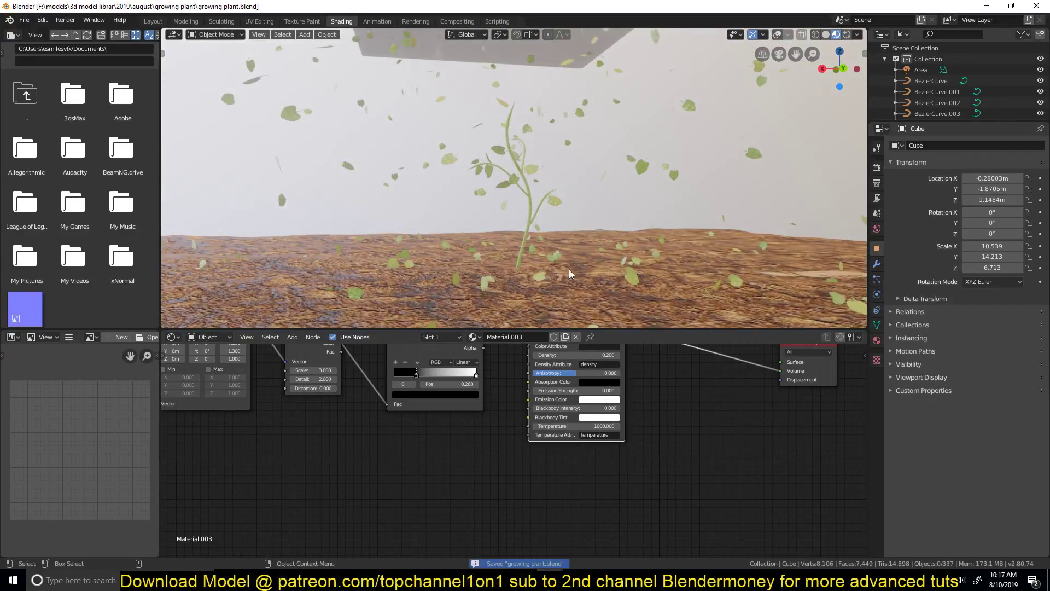
middle_drag(537, 186, 488, 184)
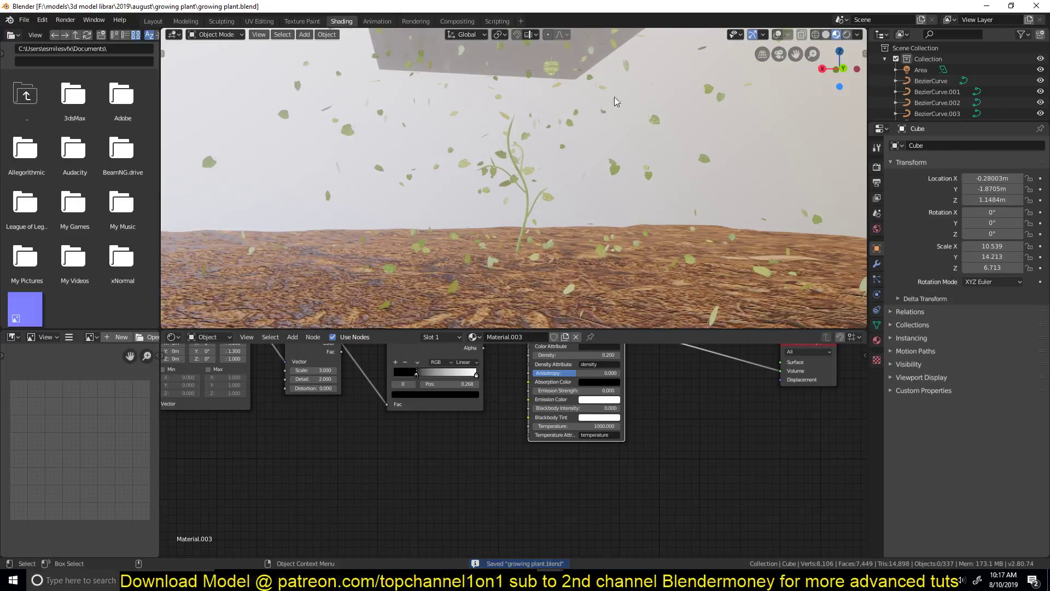
scroll(504, 200, up, 2)
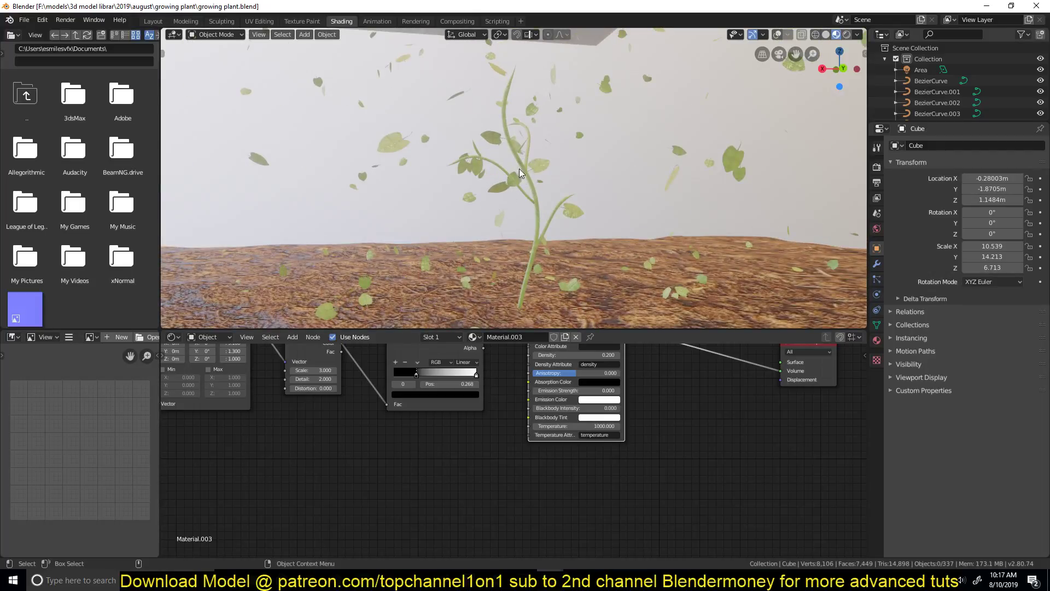
middle_drag(564, 127, 545, 176)
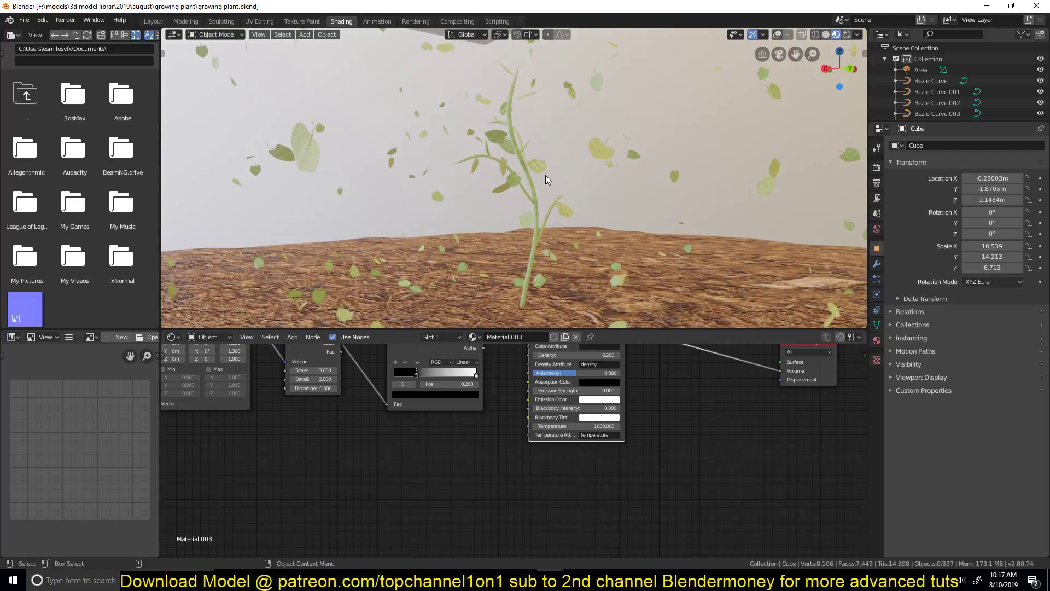
middle_drag(468, 153, 363, 139)
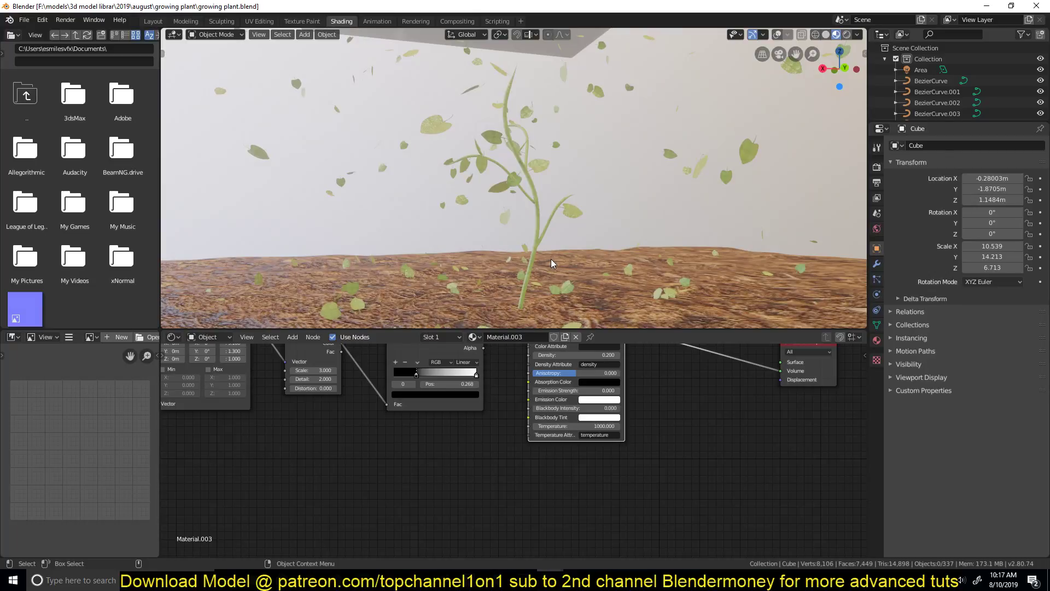
Show the BlenderMoney YouTube channel's uploads in the browser and return to the Blender scene.
click(337, 579)
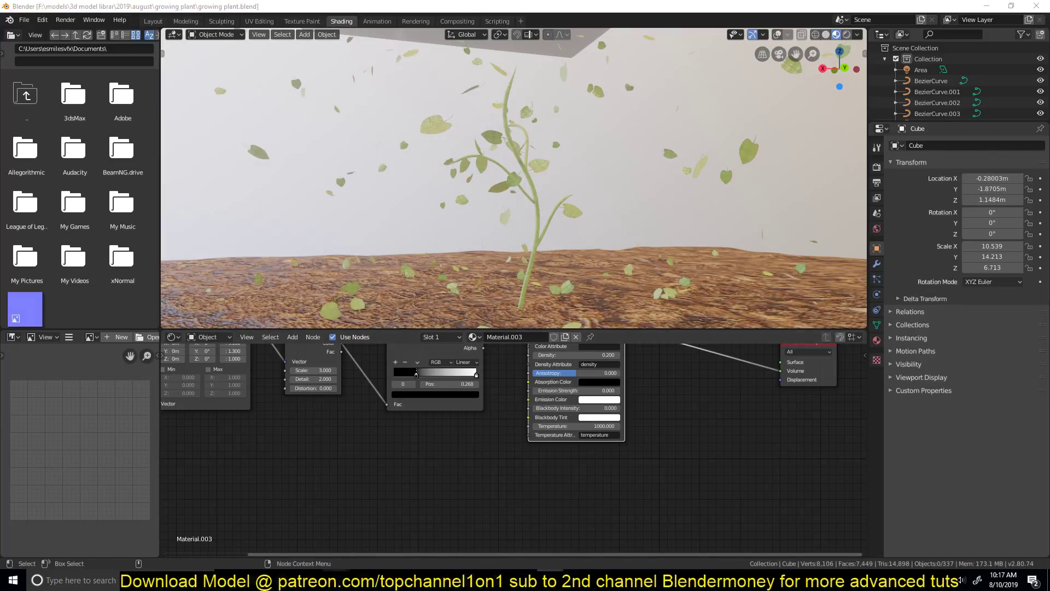
click(389, 536)
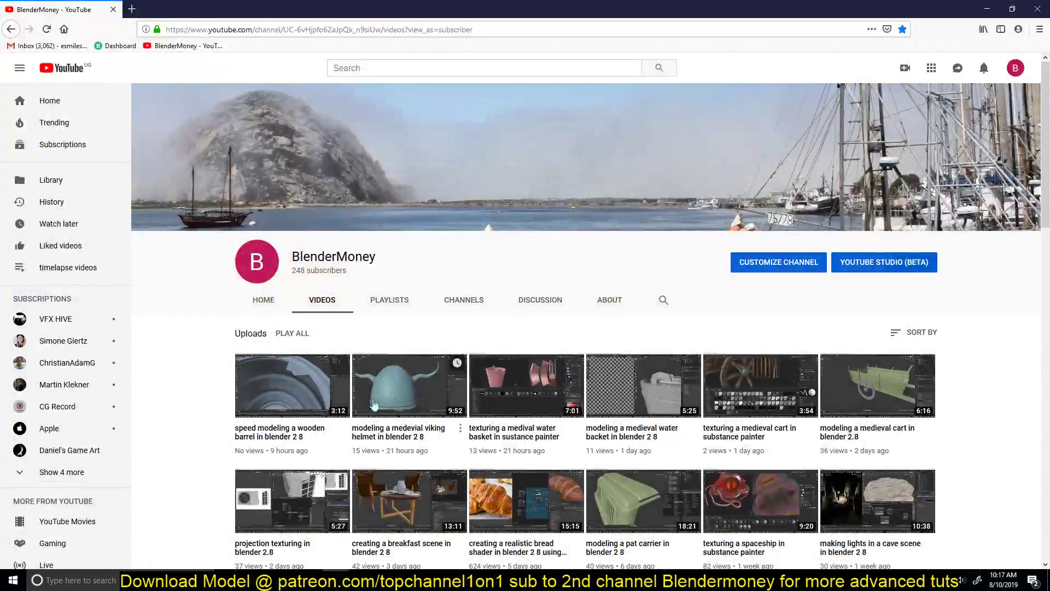
click(988, 9)
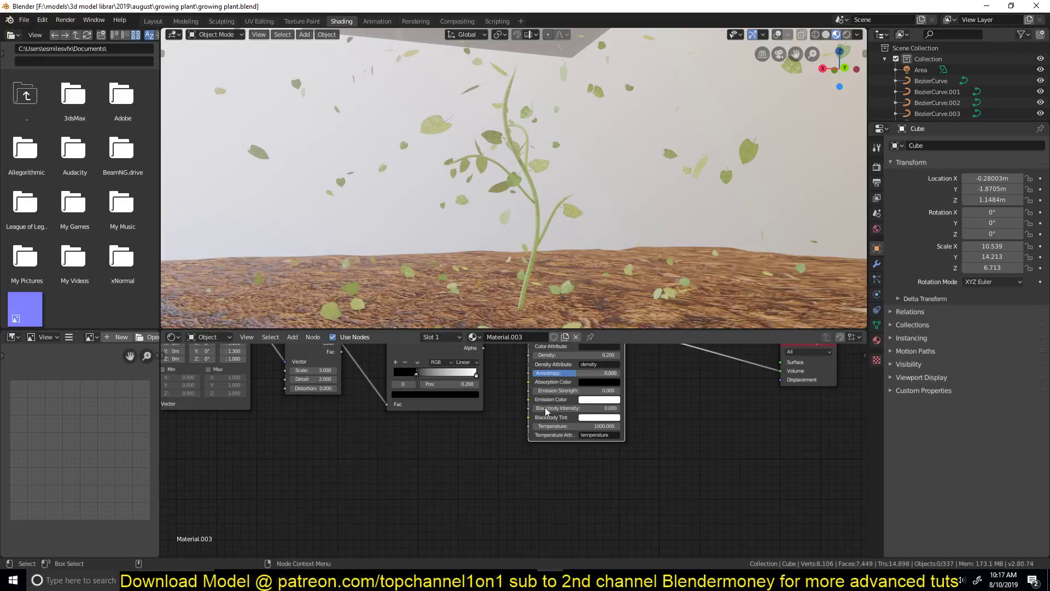
click(550, 579)
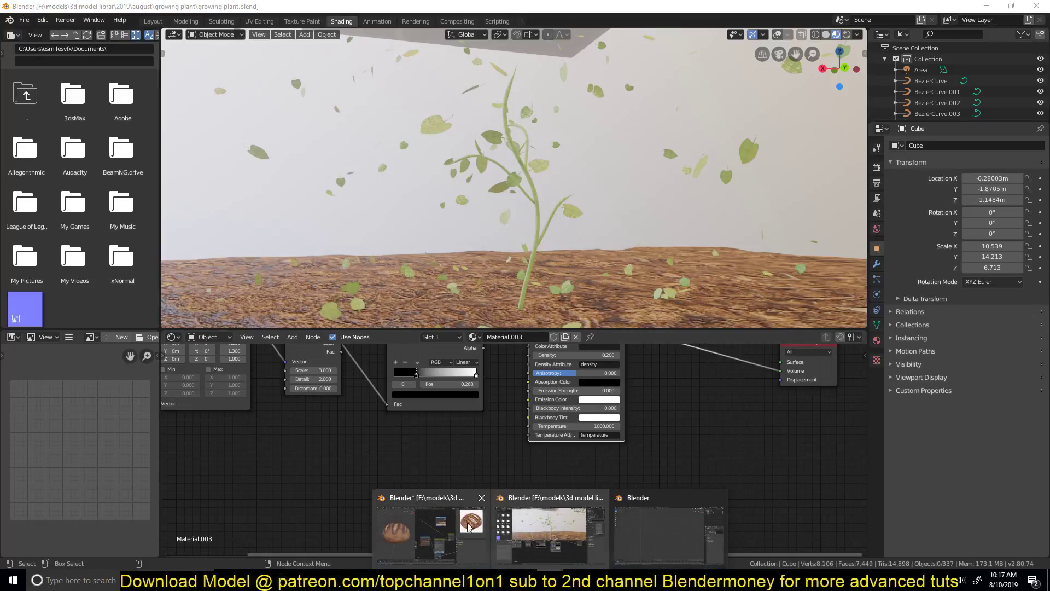
click(635, 516)
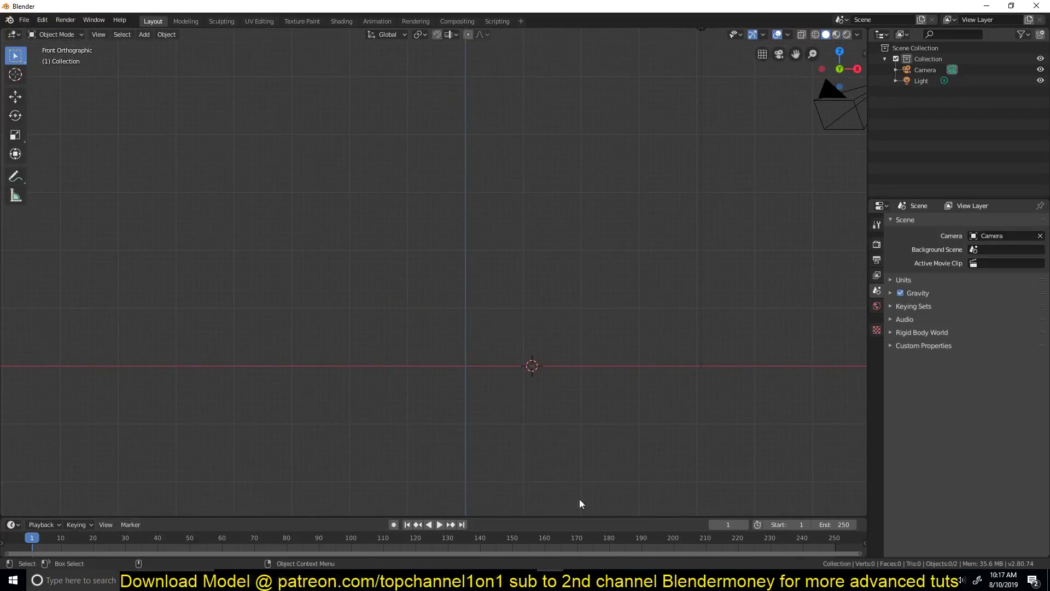
click(550, 580)
click(542, 524)
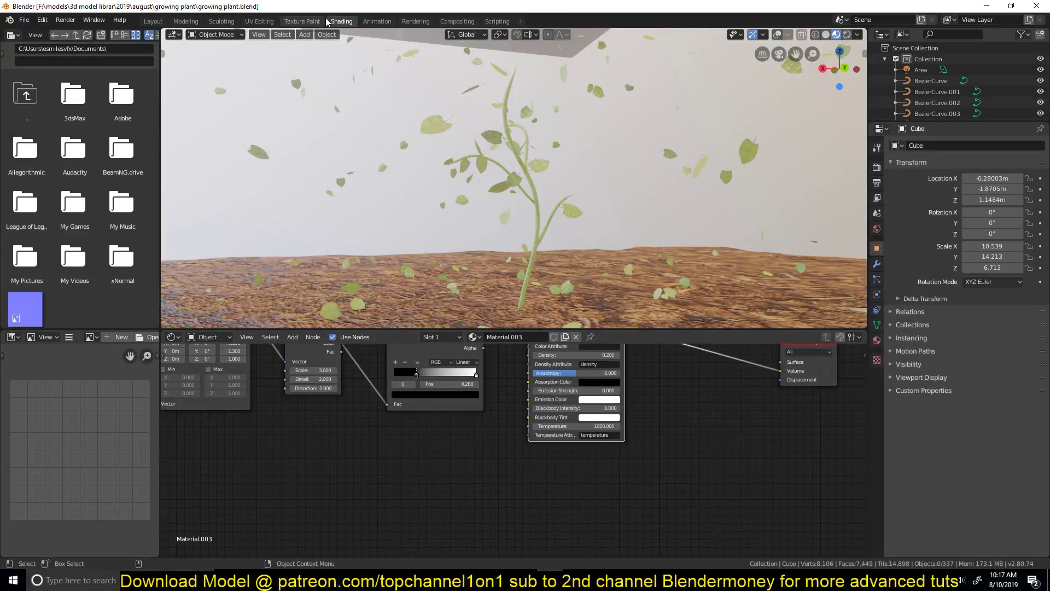
Review the finished plant's animation in the Layout workspace, and switch to the Blender window with the empty scene.
click(157, 22)
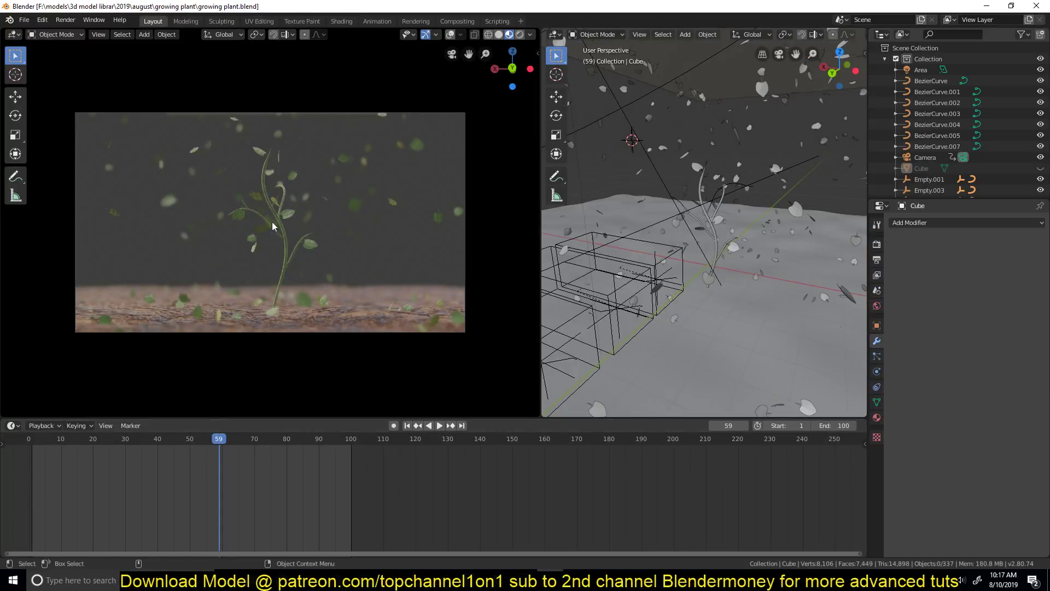
right_drag(214, 489, 170, 484)
click(549, 574)
click(653, 528)
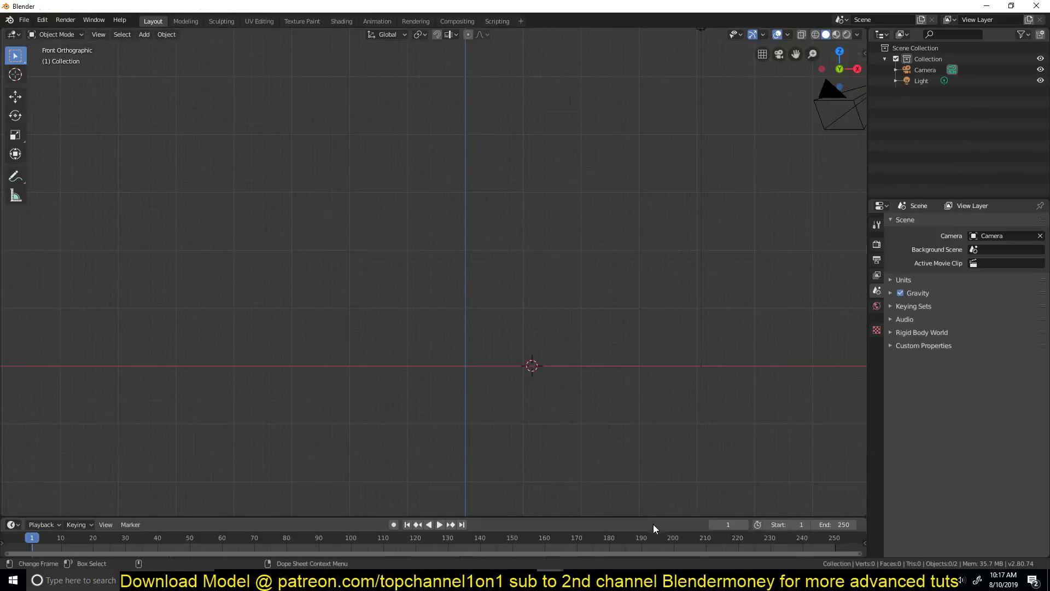
Add a Bezier curve in top view and rescale it.
key(KP_7)
shift+middle_drag(449, 283, 419, 270)
scroll(443, 311, up, 4)
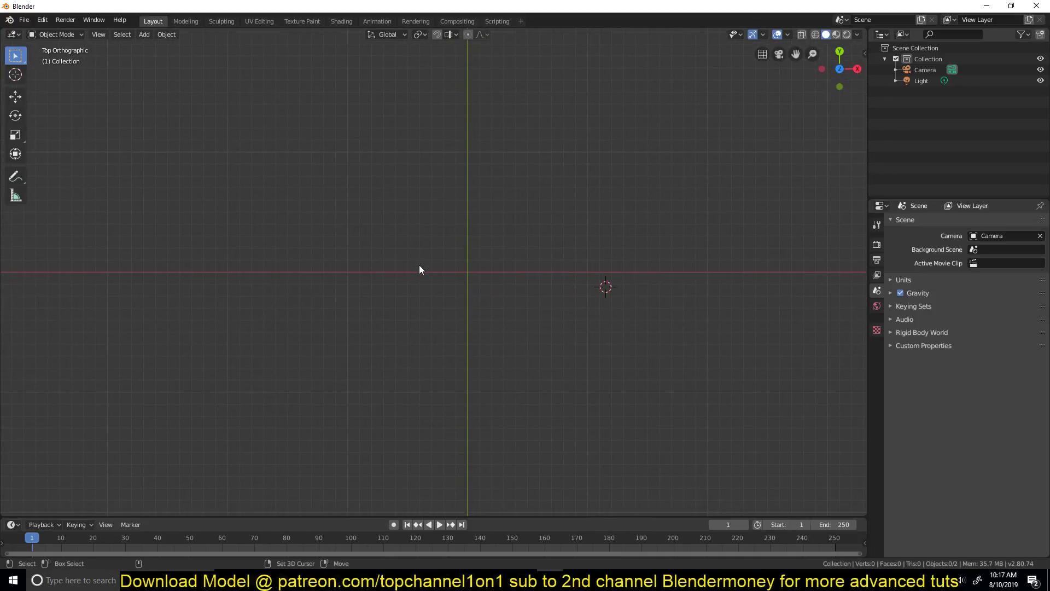
key(shift+a)
mouse_move(361, 257)
mouse_move(407, 266)
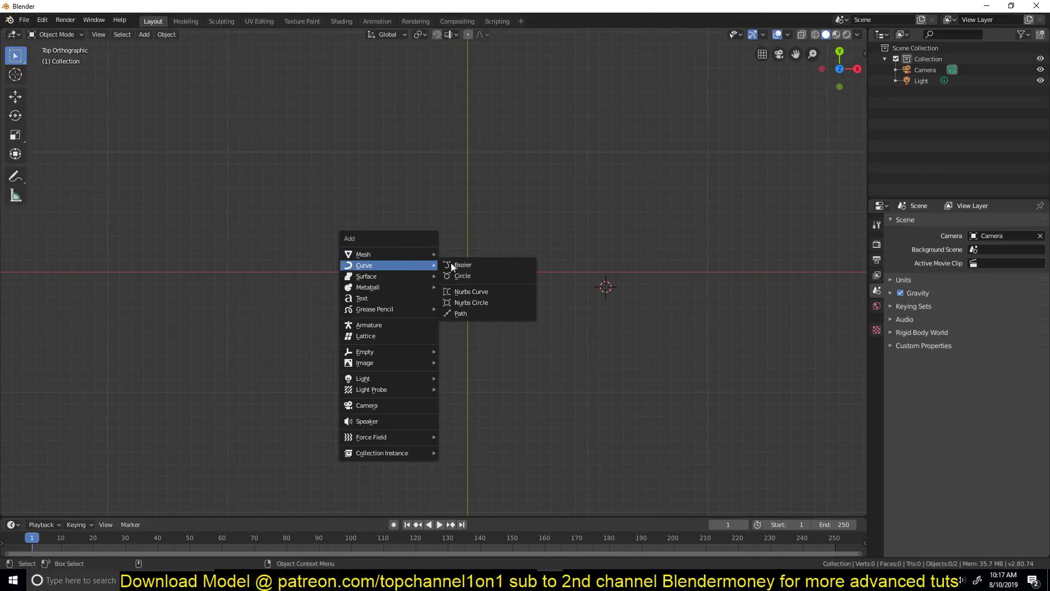
click(465, 265)
key(s)
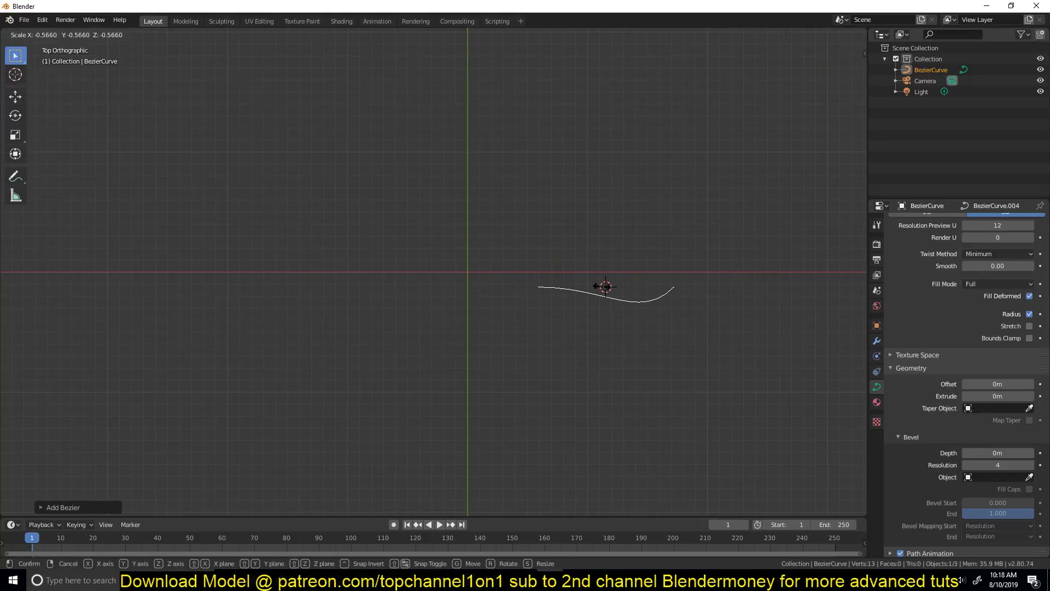
click(615, 288)
Rotate the curve 90° in front view to stand upright and move it onto the Z axis with its base at ground level.
key(KP_1)
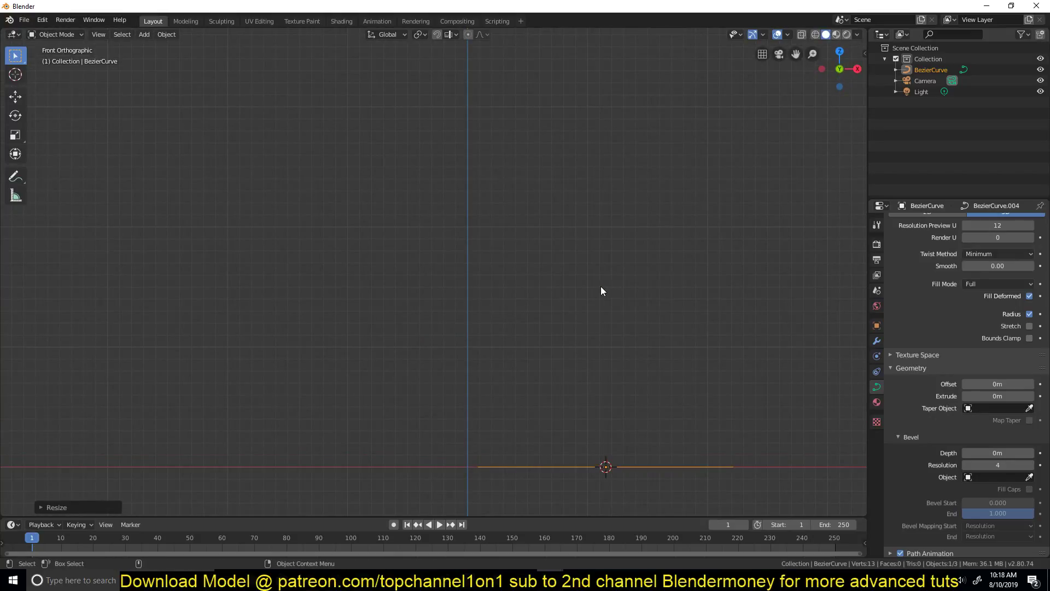
text(r90)
key(Return)
key(g)
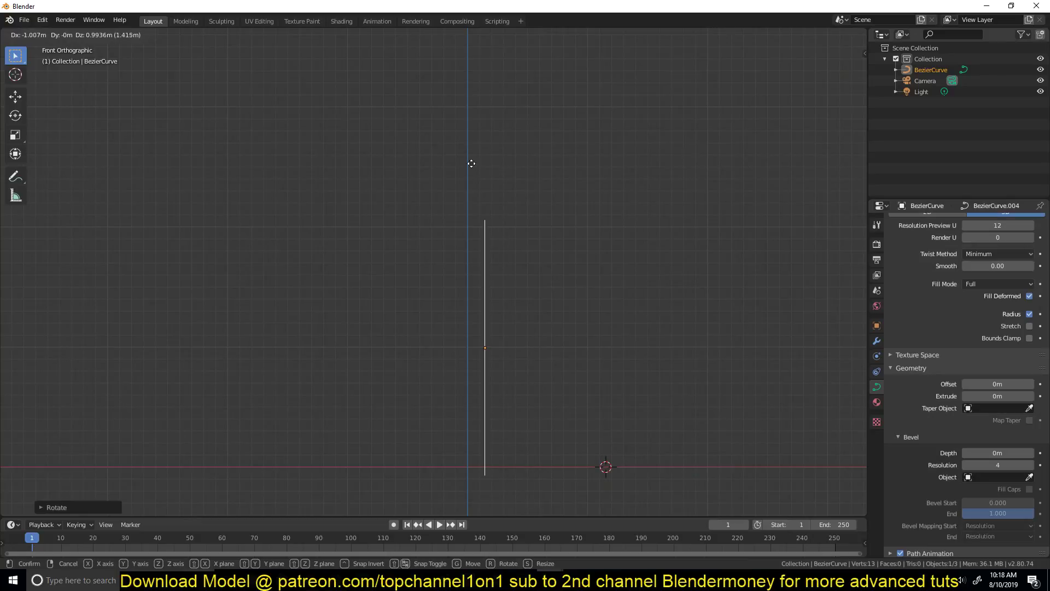
click(461, 158)
Subdivide the upright curve and shift its middle control point off the axis to bend the stem.
key(Tab)
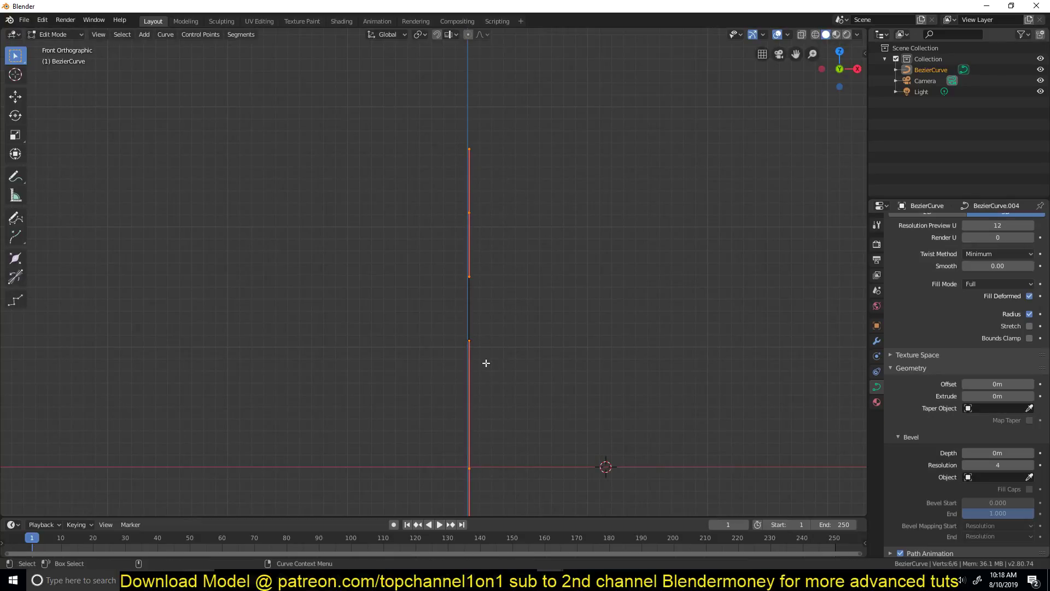
right_click(523, 268)
click(523, 269)
click(476, 310)
key(g)
click(451, 311)
Rotate the curve's top control point and move its lower handle about 0.2 m down to give the stem an S-bend.
click(468, 212)
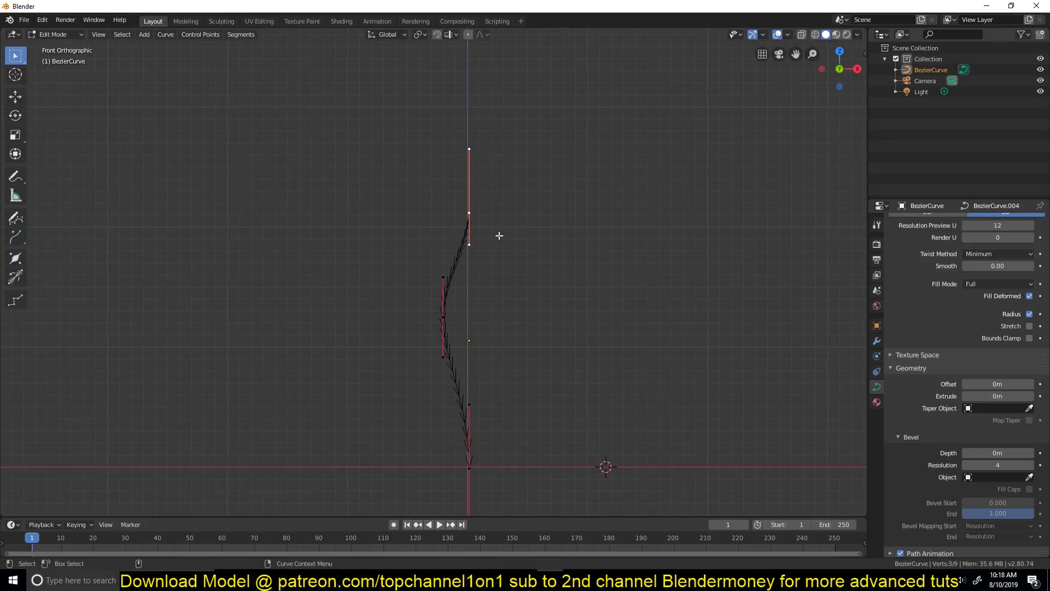
key(r)
click(486, 245)
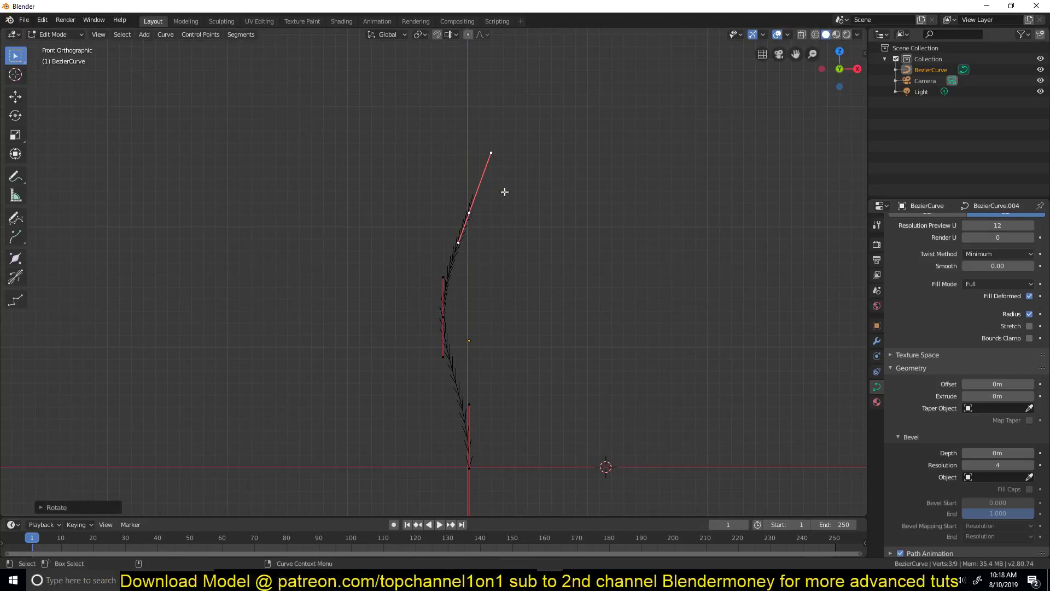
click(480, 249)
key(g)
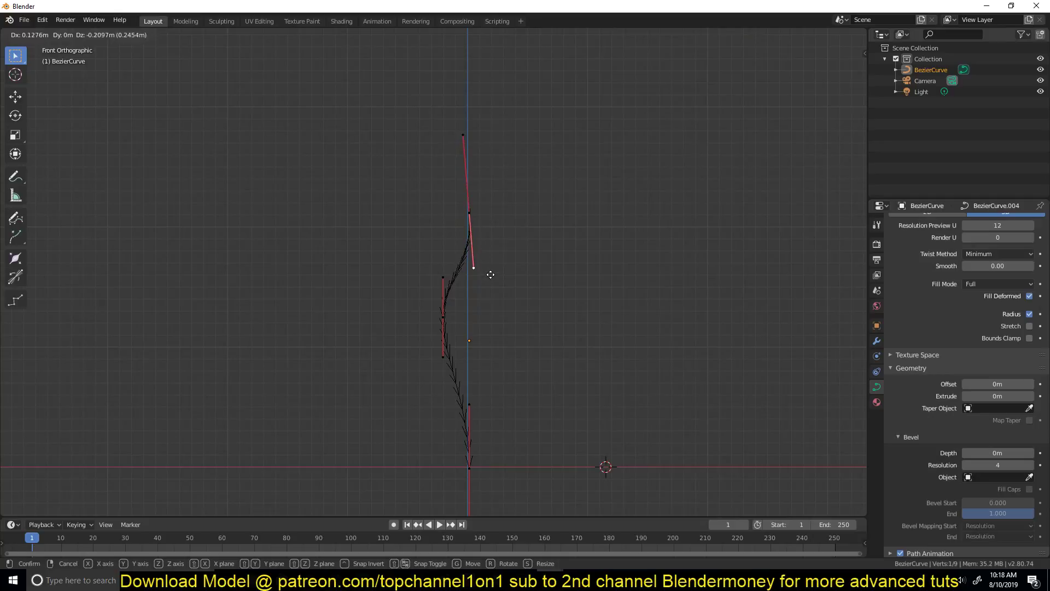
click(487, 274)
key(Tab)
Give the stem curve thickness with a bevel depth of 0.06 m.
middle_drag(527, 297, 370, 276)
key(KP_1)
scroll(370, 275, up, 1)
shift+middle_drag(385, 267, 398, 195)
middle_drag(415, 235, 493, 252)
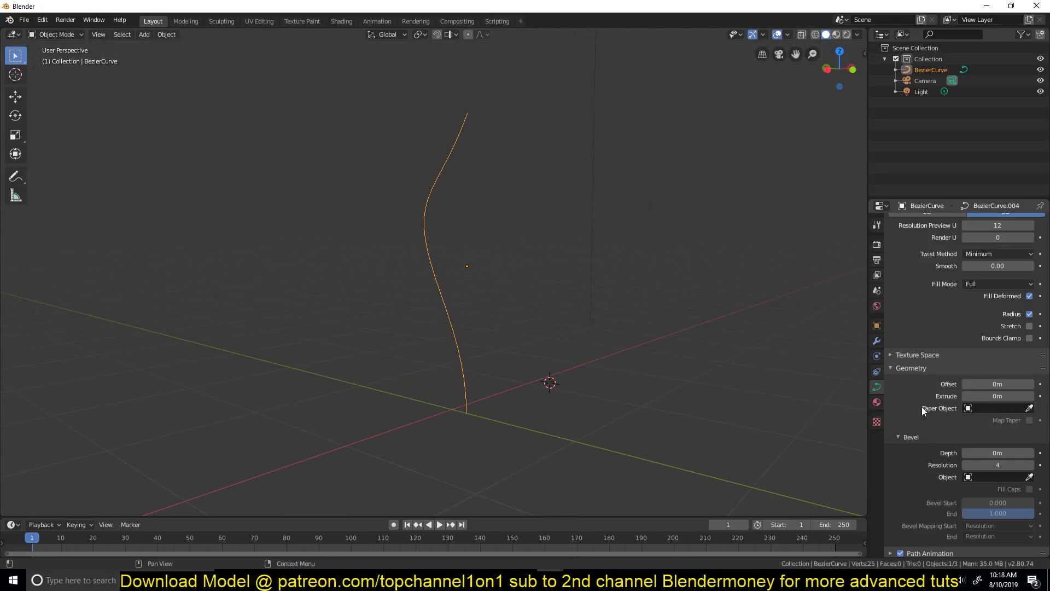
drag(996, 453, 1013, 453)
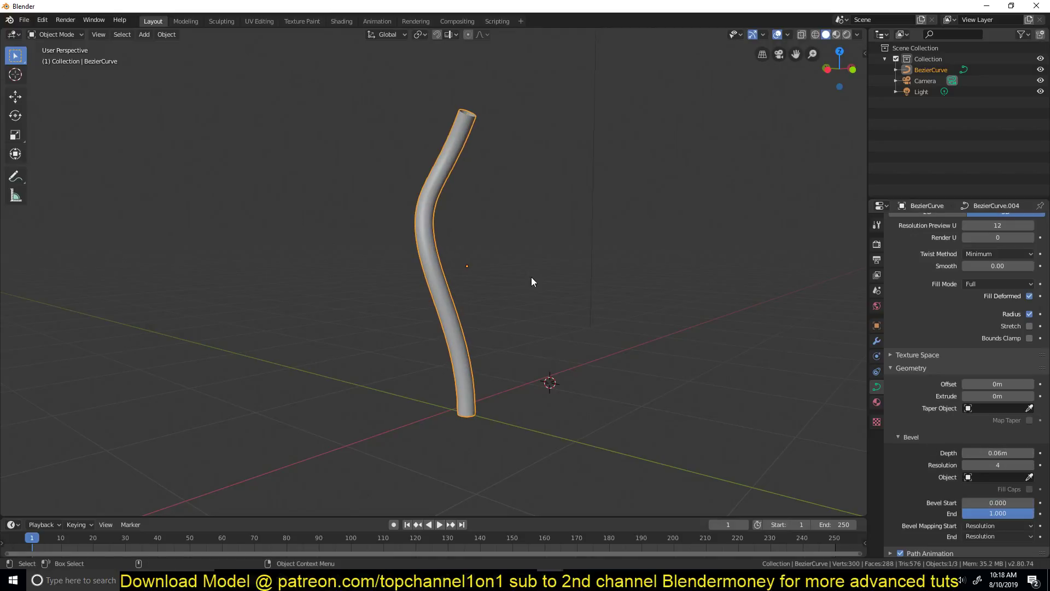
key(KP_1)
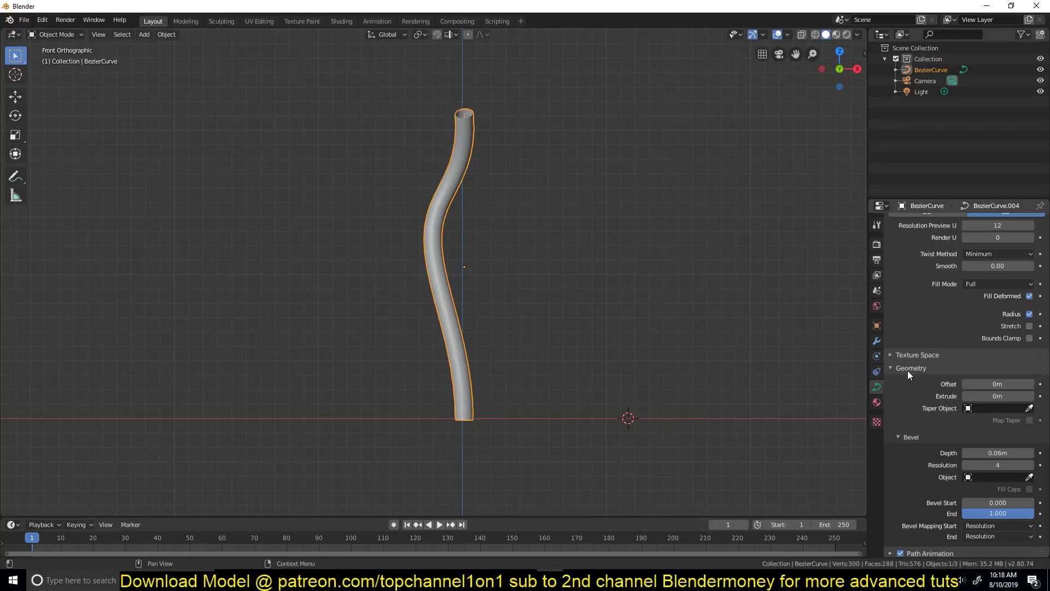
Add a second Bezier curve in top view and place it on the ground beside the stem.
click(650, 347)
key(KP_7)
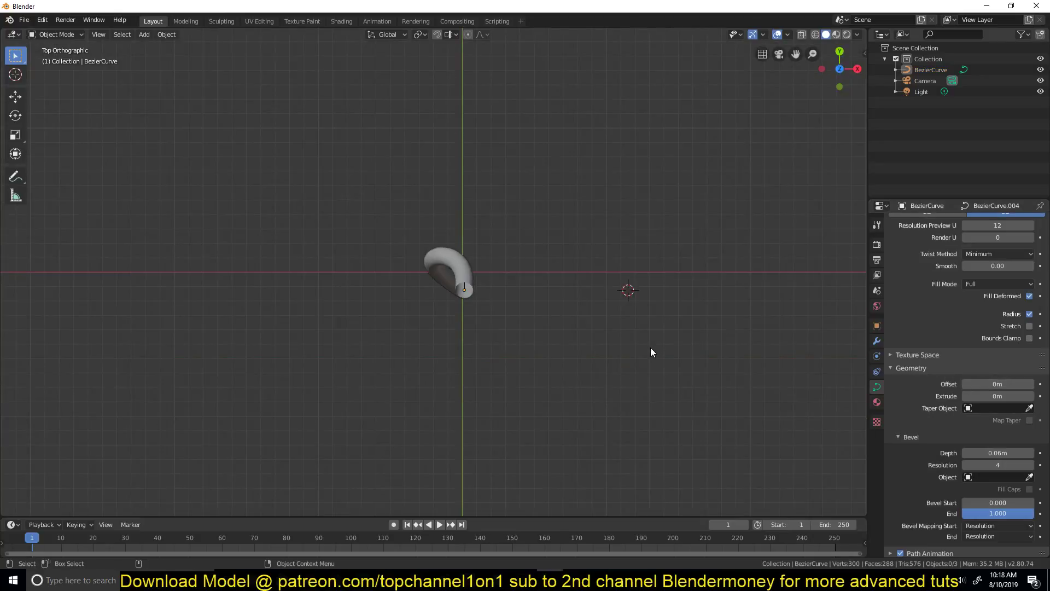
shift+middle_drag(555, 229, 504, 261)
key(shift+a)
mouse_move(429, 234)
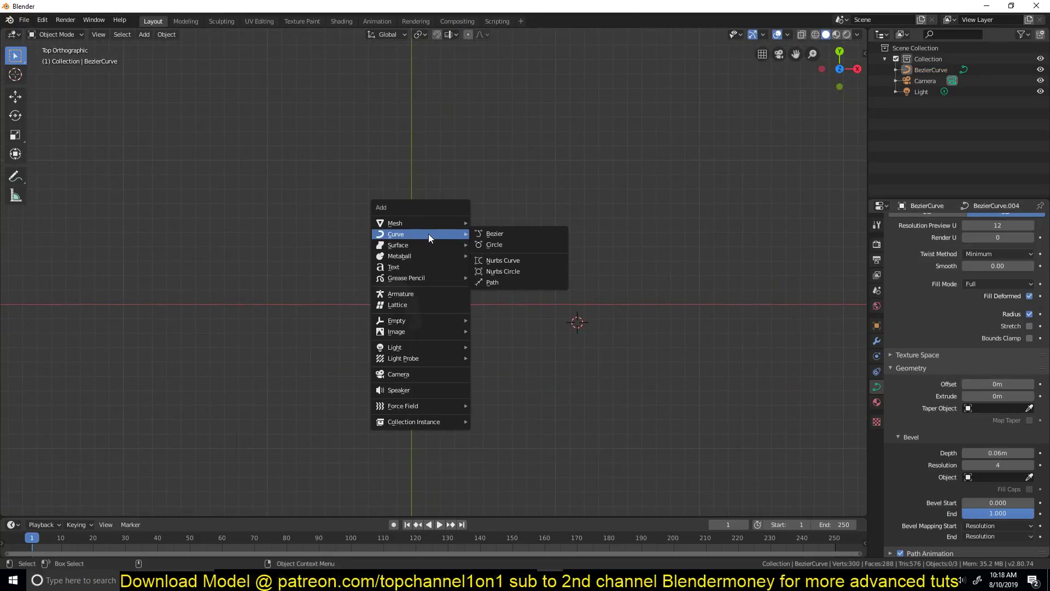
click(504, 235)
key(g)
click(550, 268)
middle_drag(440, 300, 388, 139)
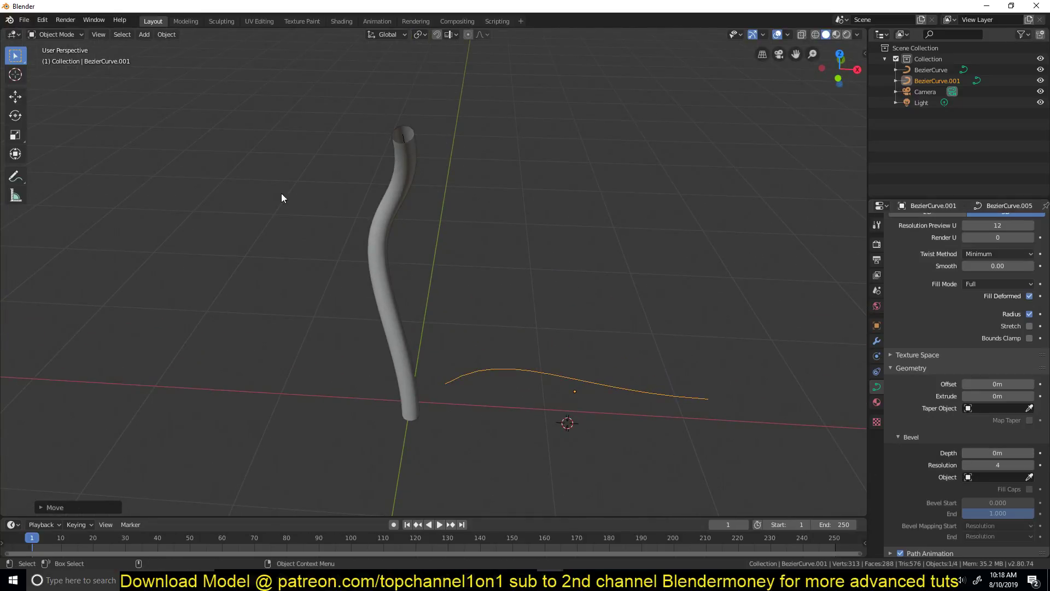
Assign the second curve, BezierCurve.001, as the stem curve's taper object.
click(676, 376)
click(371, 223)
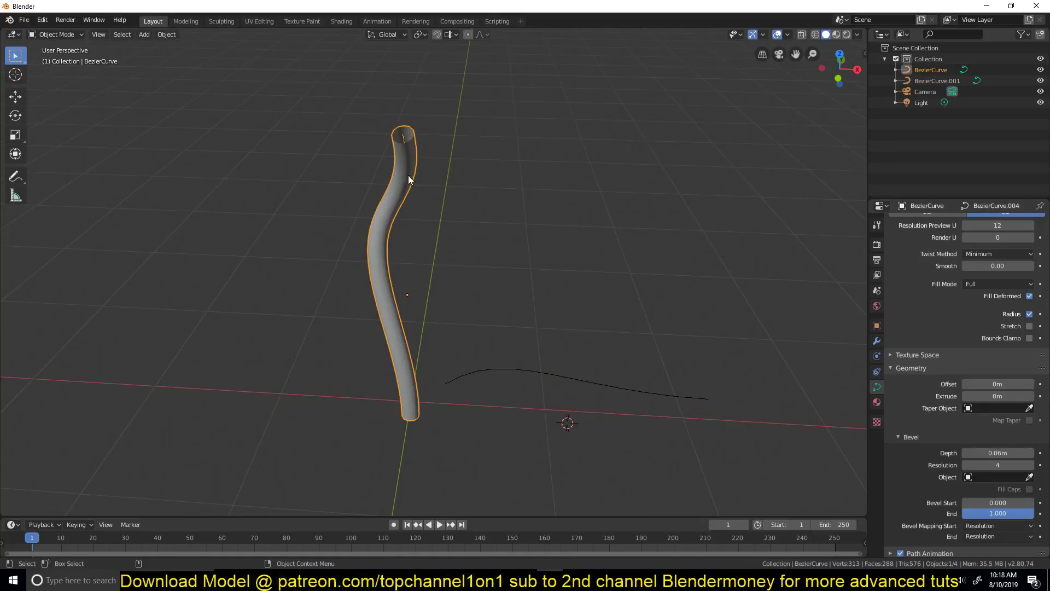
click(1029, 408)
click(621, 389)
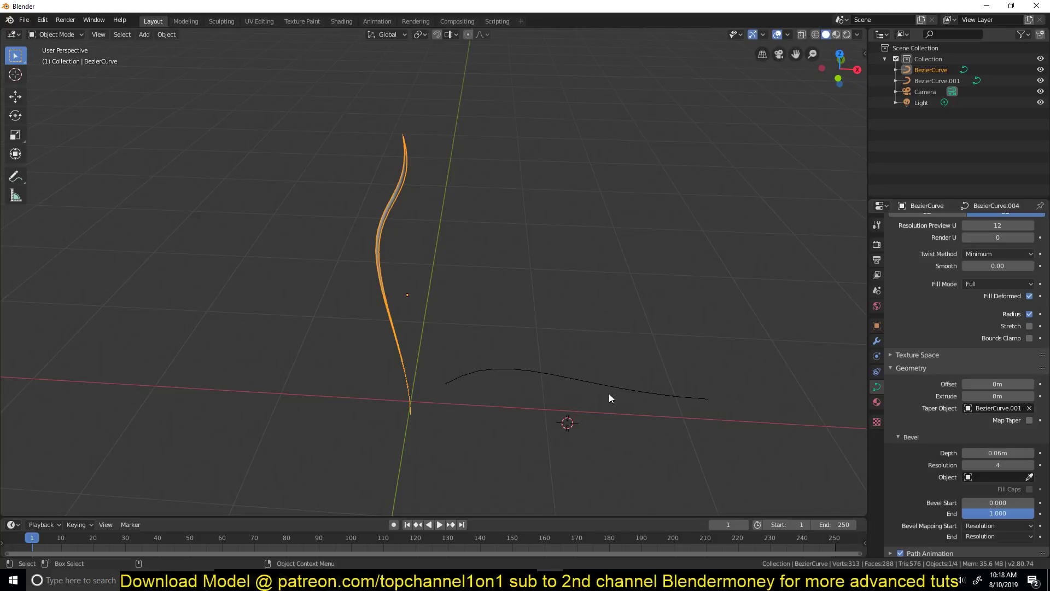
Stand the taper curve upright by rotating it 90° in front view and 90° about Z, and move it up beside the stem.
key(KP_1)
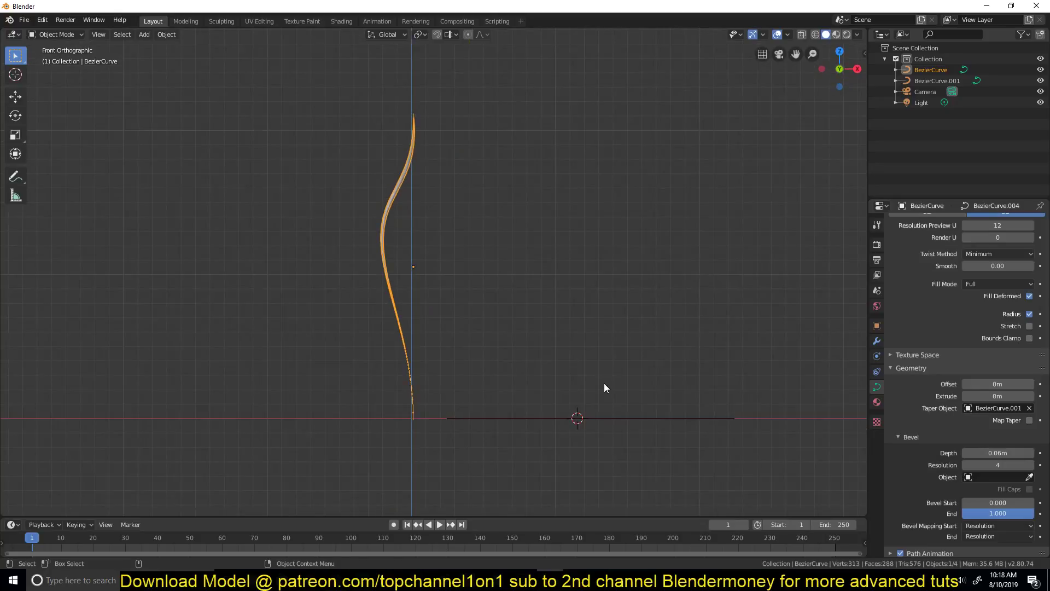
click(593, 411)
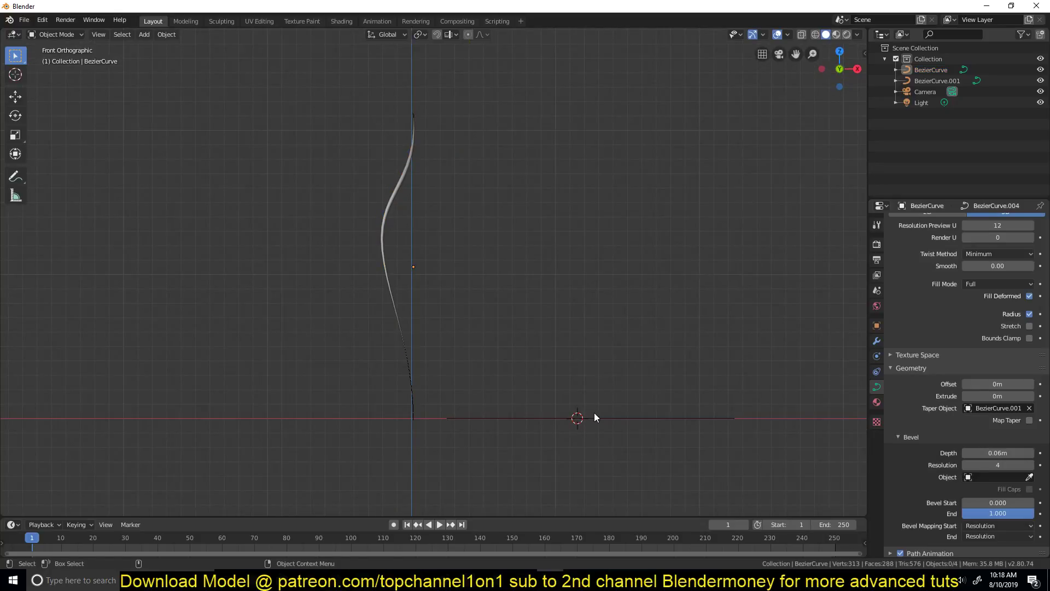
text(r90)
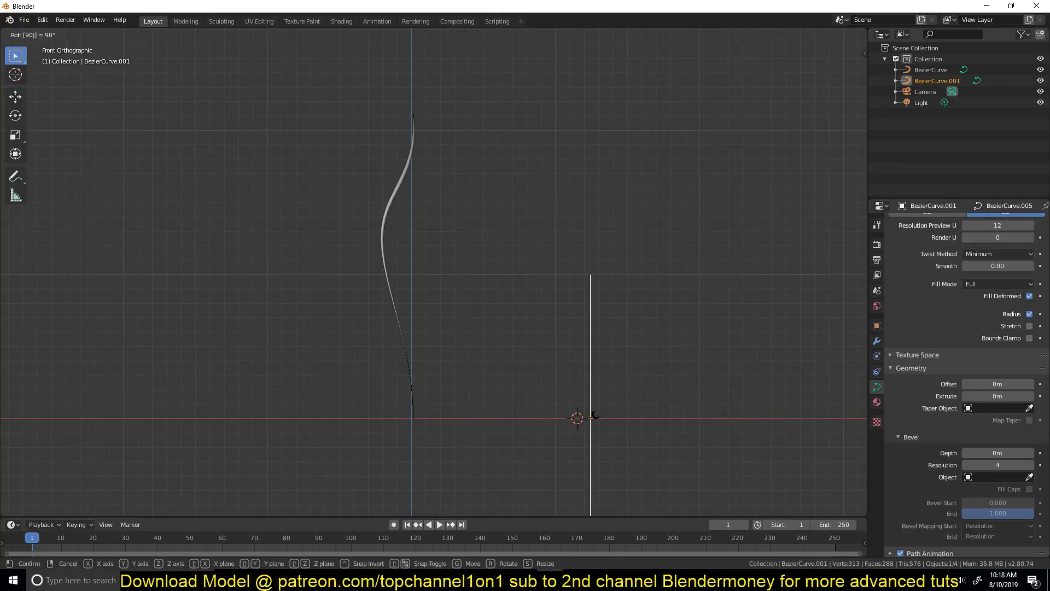
key(Return)
text(rz)
text(90)
key(Return)
key(g)
click(596, 238)
Subdivide the upright taper curve and move the new middle control point about 0.3 m toward the stem.
click(397, 200)
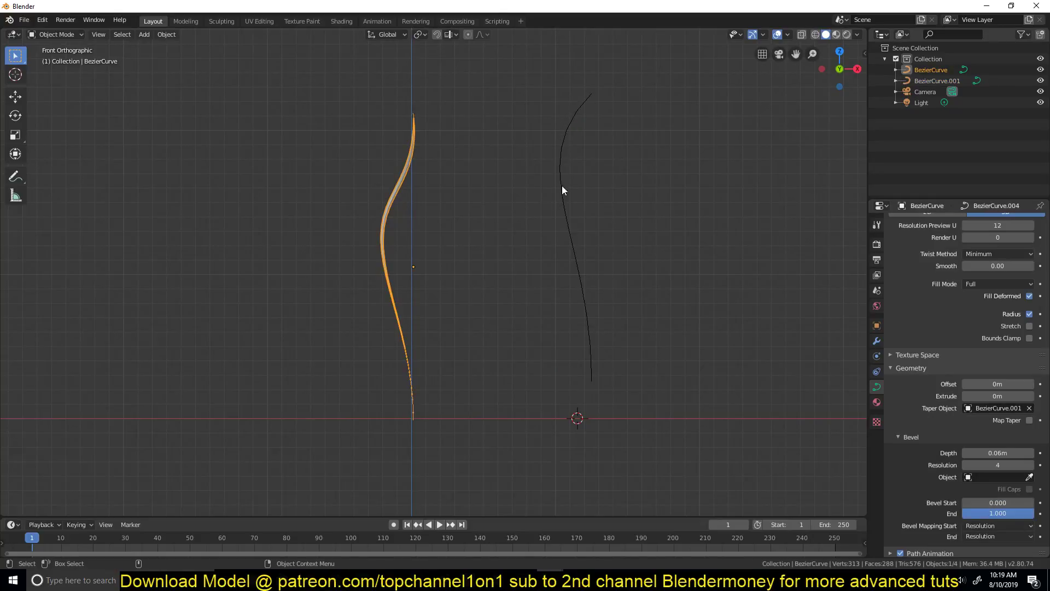
click(579, 123)
key(Tab)
right_click(590, 99)
click(590, 98)
click(567, 250)
key(g)
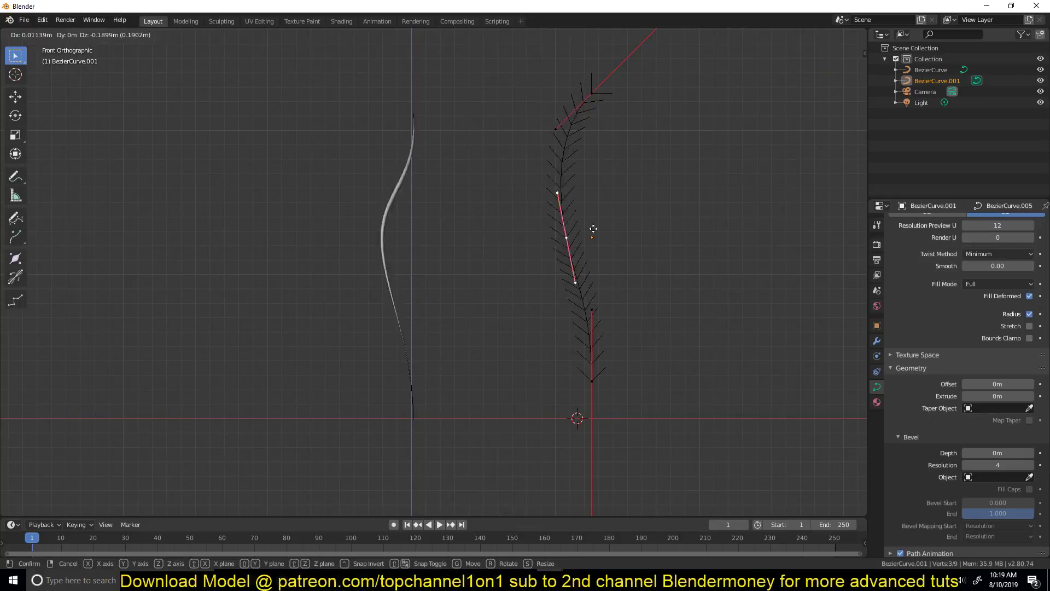
click(526, 236)
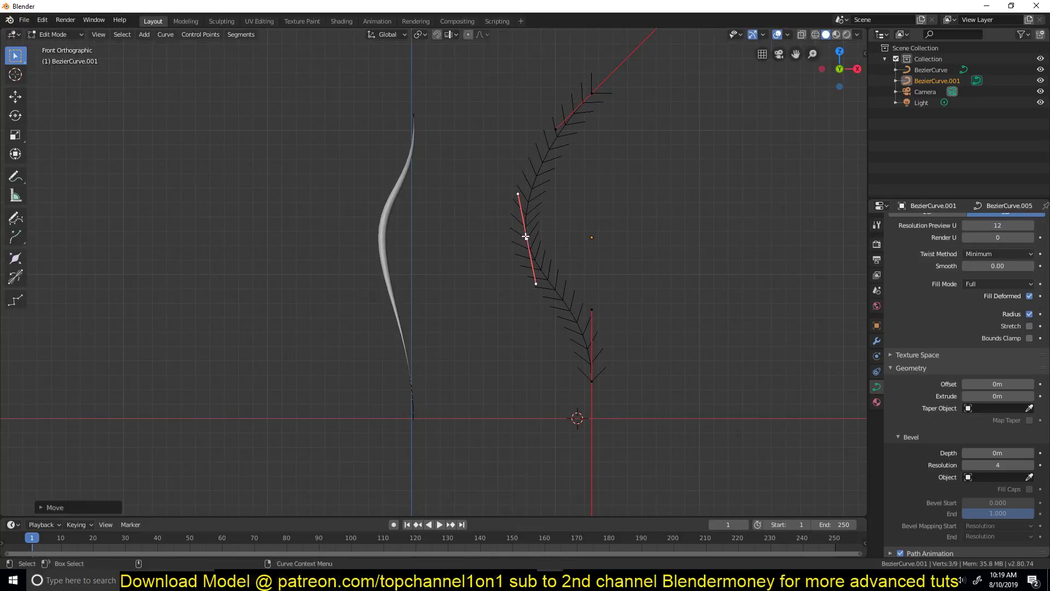
Subdivide the taper curve's upper segment and move the new control point about 0.1 m away from the stem.
click(583, 88)
click(517, 195)
click(525, 237)
shift+click(590, 99)
right_click(591, 99)
click(590, 99)
click(536, 164)
key(g)
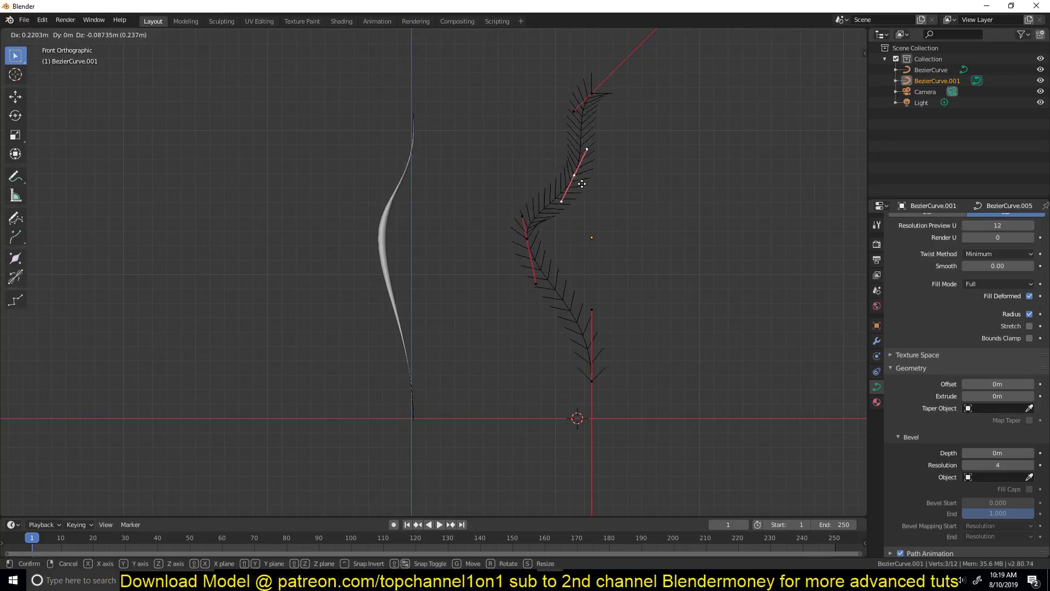
click(558, 176)
Subdivide the segment just above the taper curve's middle point and pull the new point about 0.35 m toward the stem.
shift+click(526, 238)
right_click(545, 221)
click(545, 222)
click(535, 211)
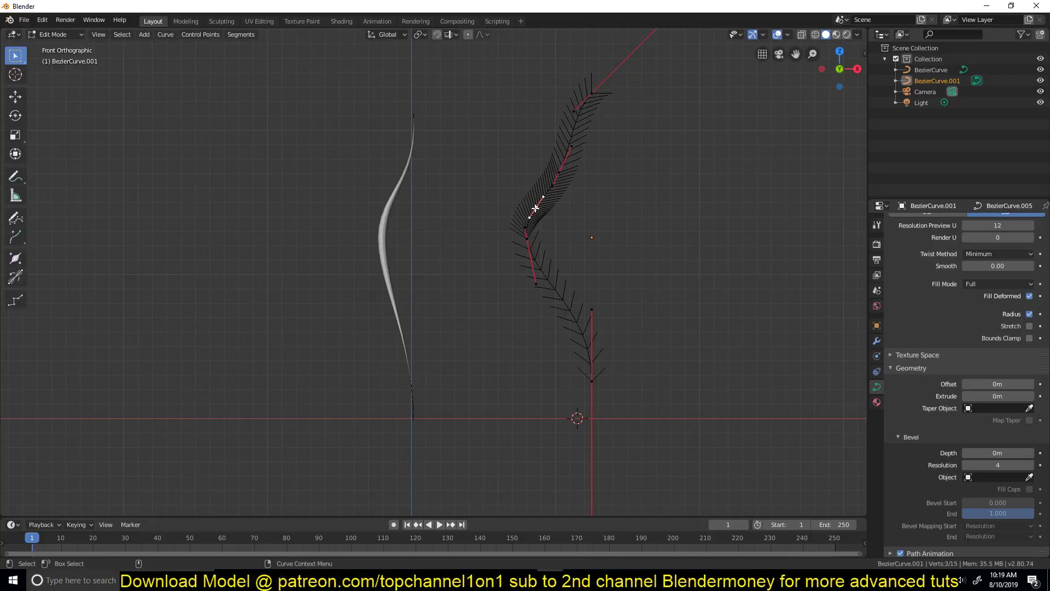
key(g)
click(488, 190)
Subdivide the segment between the taper curve's middle point and its protruding point, and move the new point upward.
click(526, 237)
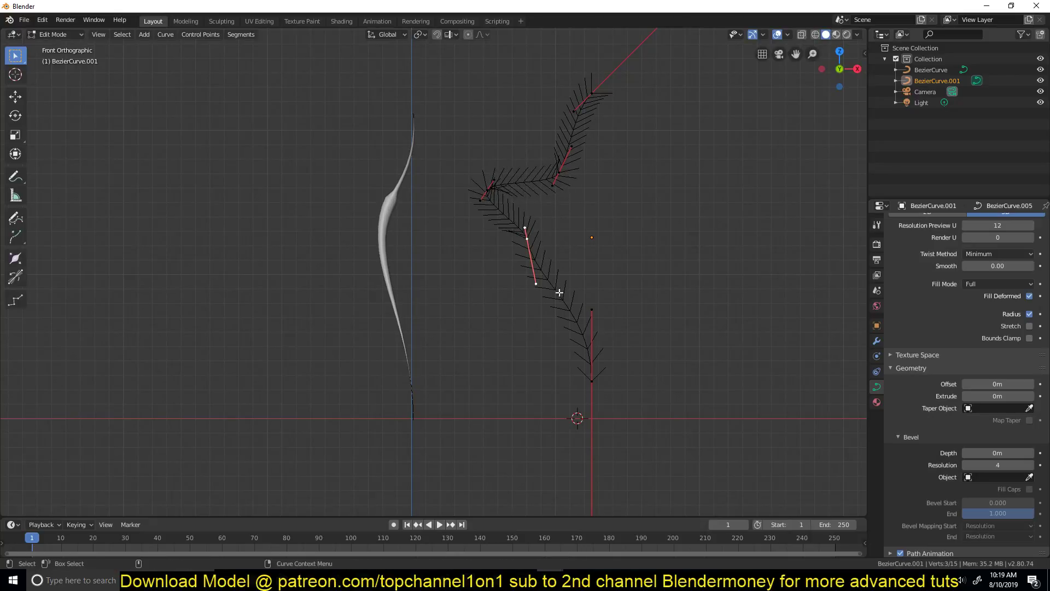
click(519, 228)
shift+click(526, 239)
right_click(526, 240)
click(527, 238)
click(511, 219)
key(g)
click(520, 208)
click(503, 214)
key(g)
click(512, 195)
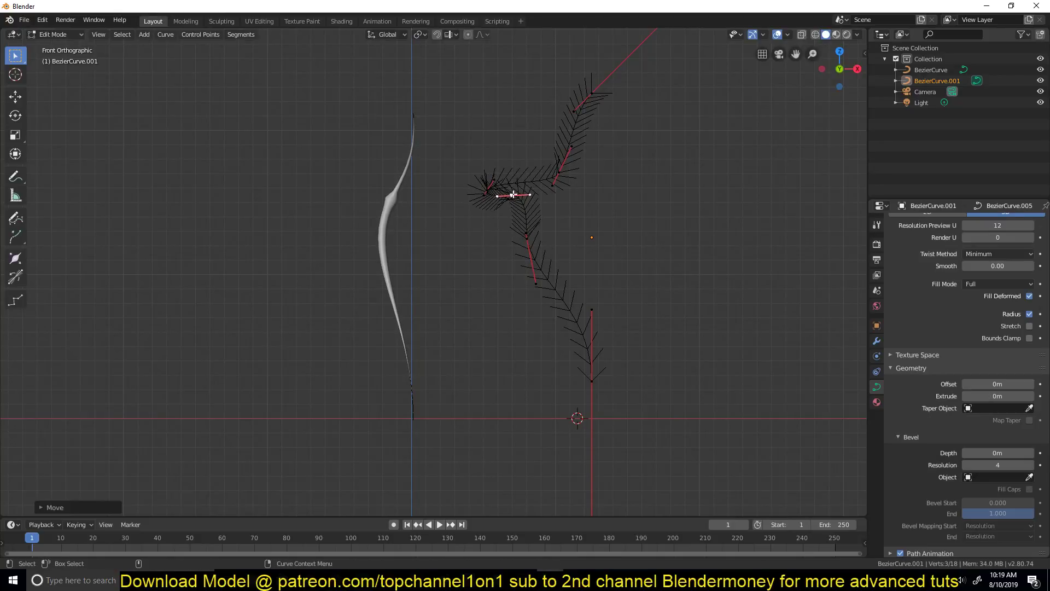
Subdivide the short segment beside the protruding point, move the new point about 0.2 m down, and inspect the stem's bulge.
shift+click(484, 190)
right_click(485, 191)
click(485, 189)
click(495, 196)
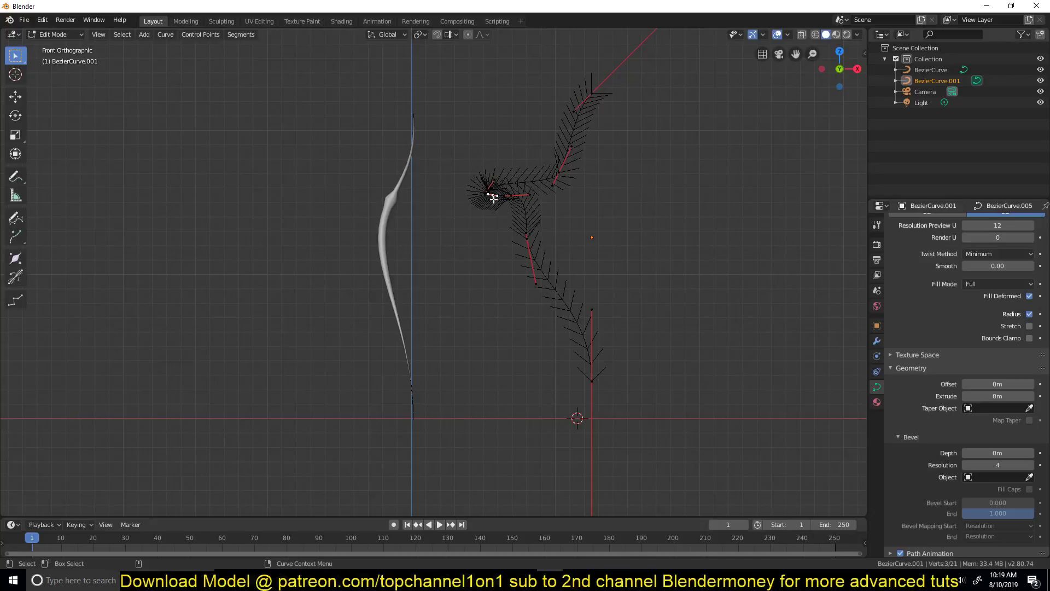
click(486, 230)
key(Tab)
middle_drag(425, 226, 493, 241)
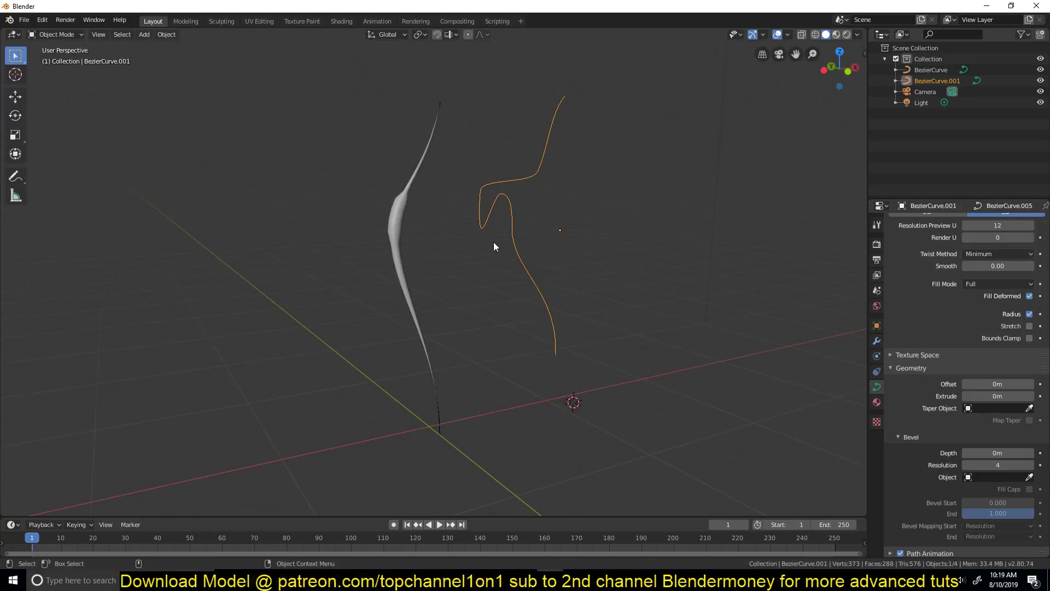
key(KP_1)
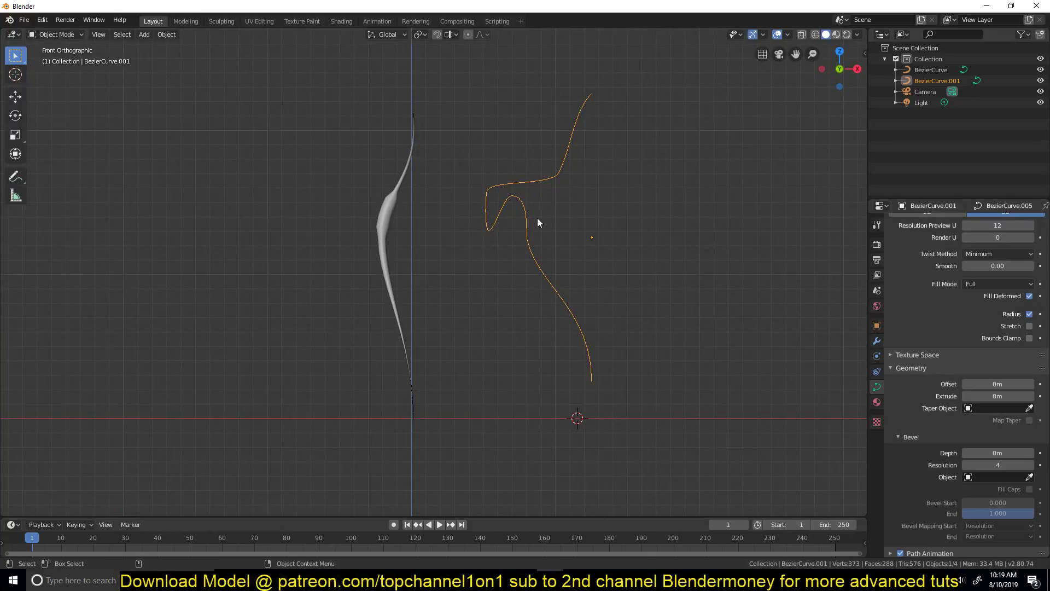
Delete the taper curve and add a new Bezier curve rotated 90° about the X axis.
key(Delete)
key(shift+a)
mouse_move(523, 221)
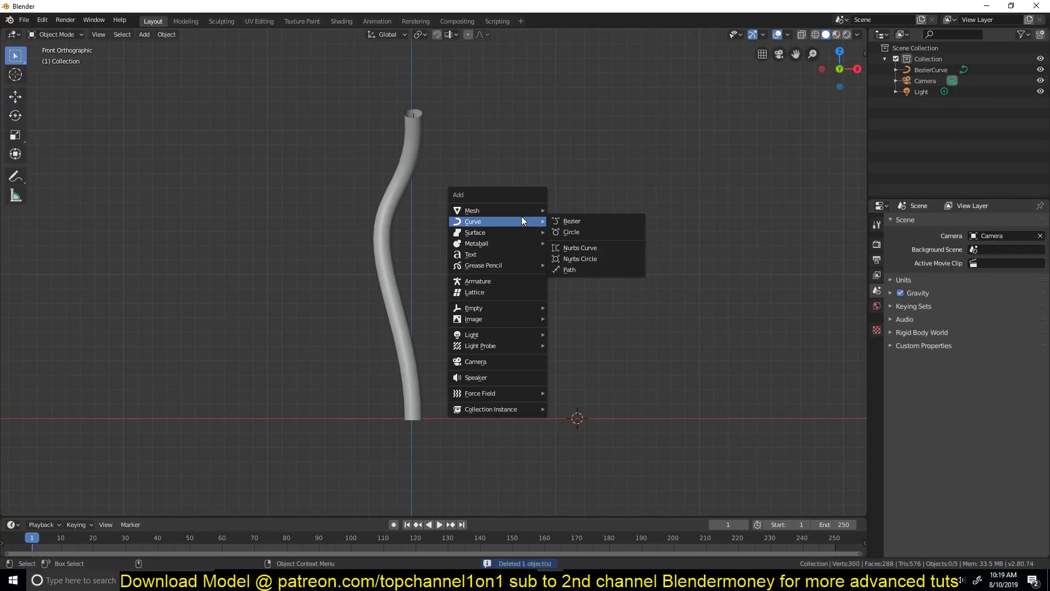
click(574, 221)
key(r)
key(x)
key(9)
key(0)
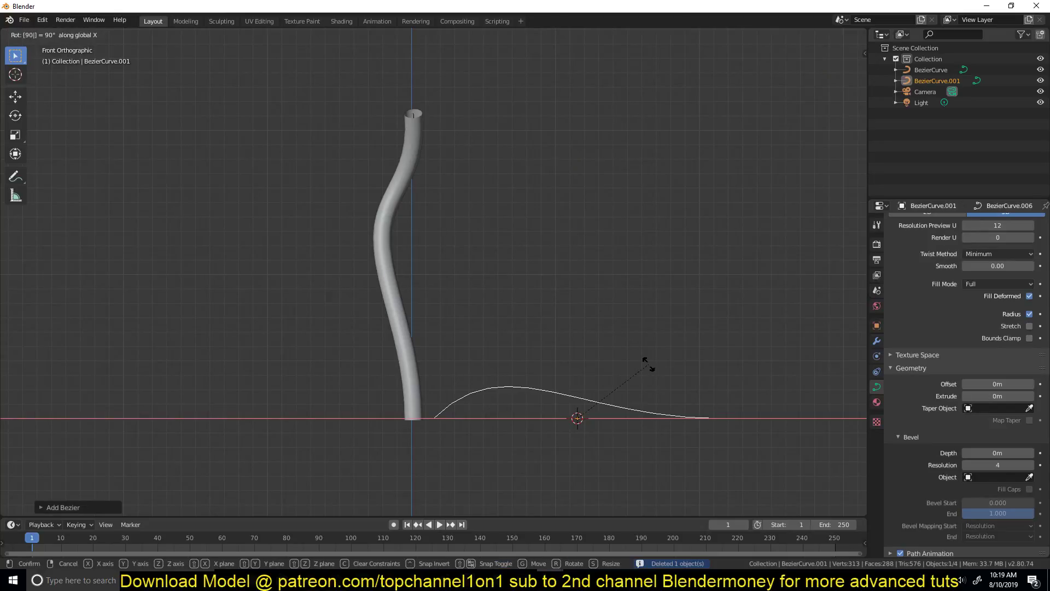
key(Return)
Rotate the new Bezier curve 90° in front view and place it upright beside the stem.
key(r)
key(9)
key(0)
key(Return)
key(g)
click(640, 204)
Straighten the new curve by setting all its control point handles to Vector.
key(Tab)
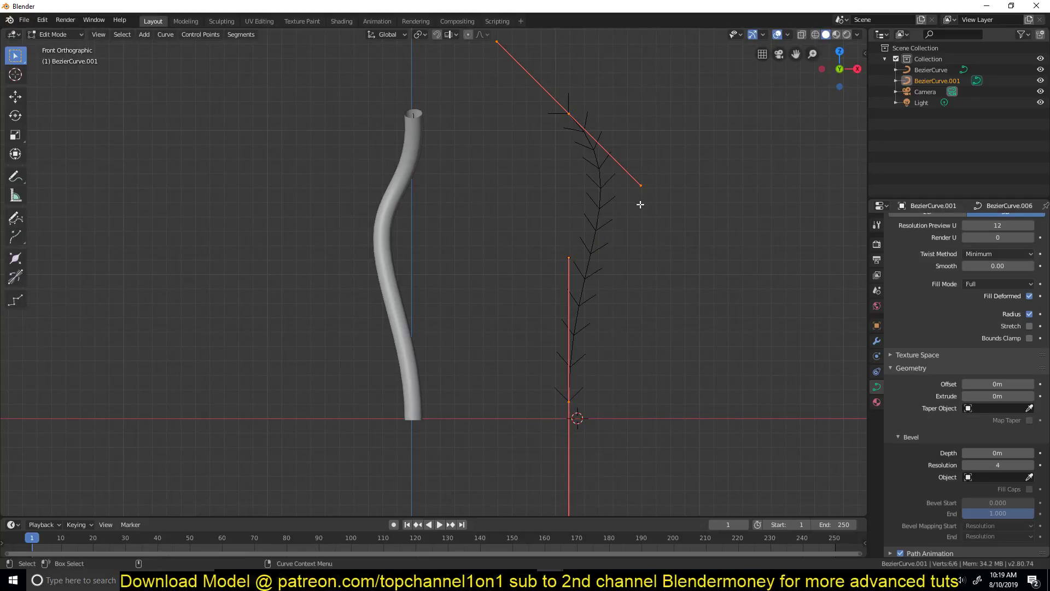
key(v)
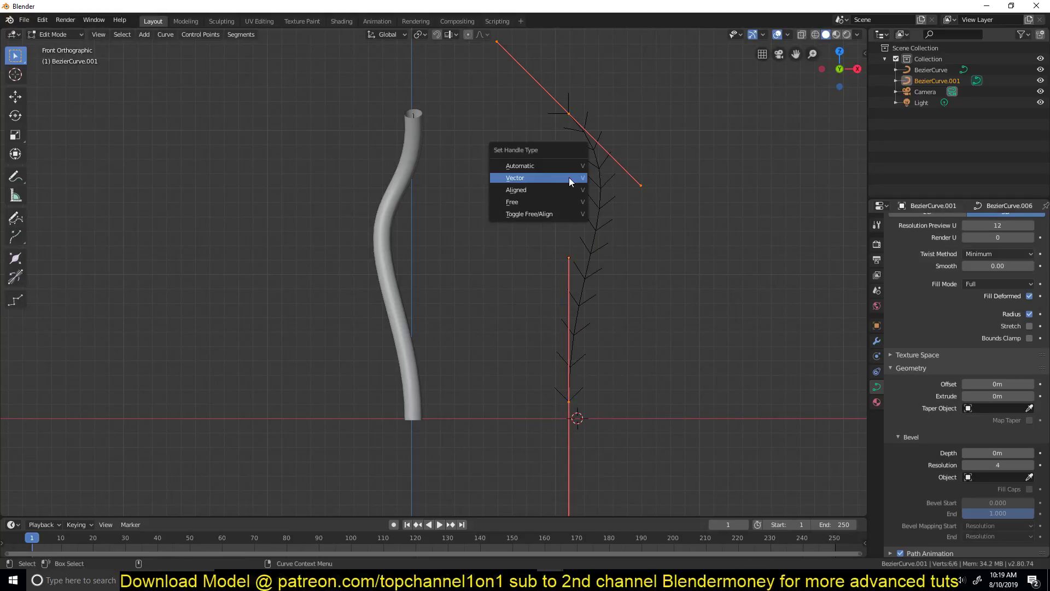
click(569, 179)
key(Tab)
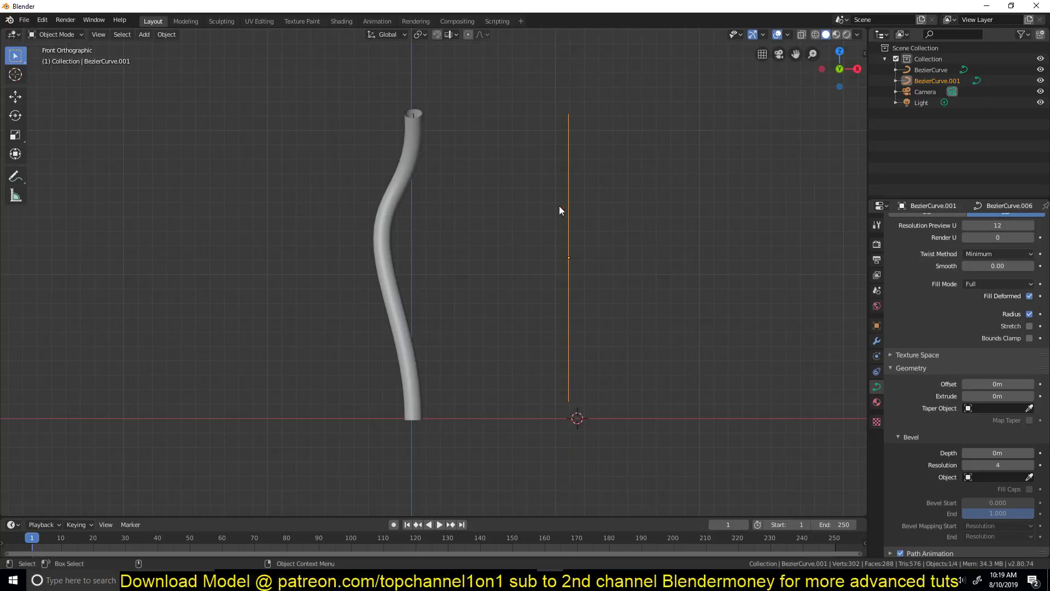
Move all the straight curve's points about 0.27 m along X away from its origin, on the side opposite the stem.
key(Tab)
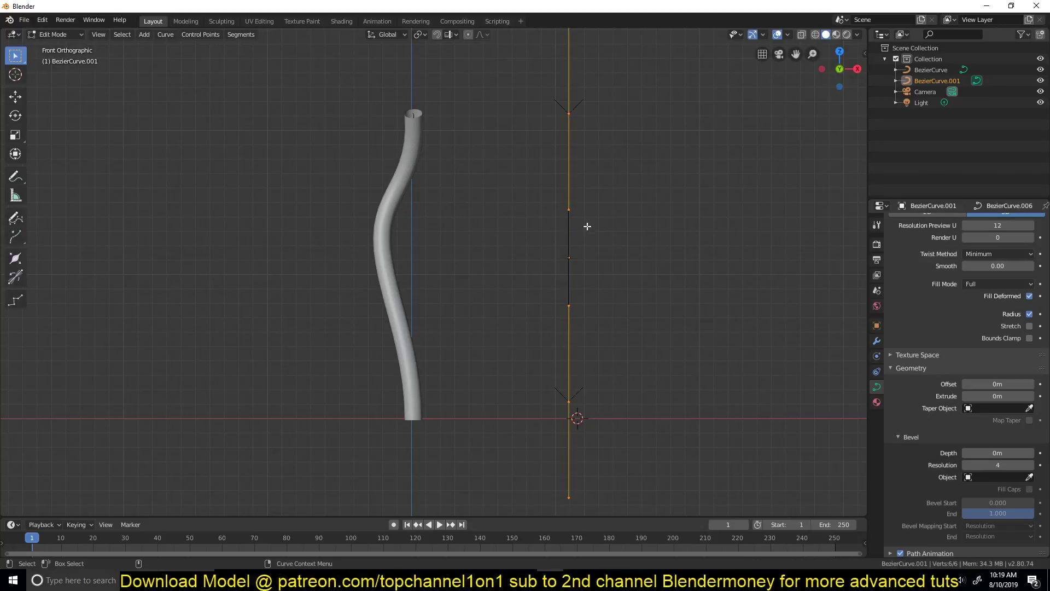
key(g)
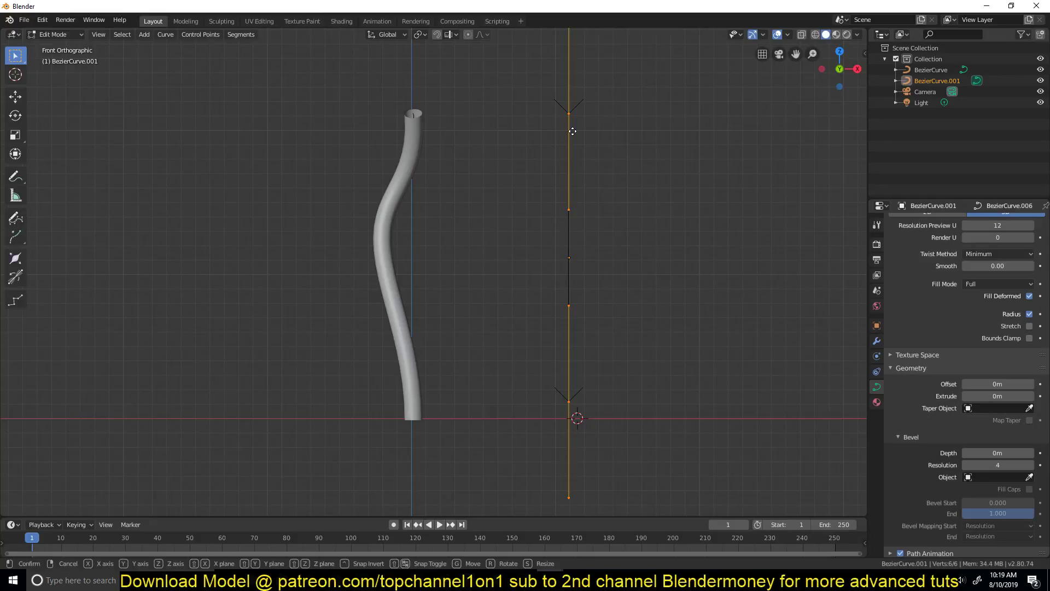
key(x)
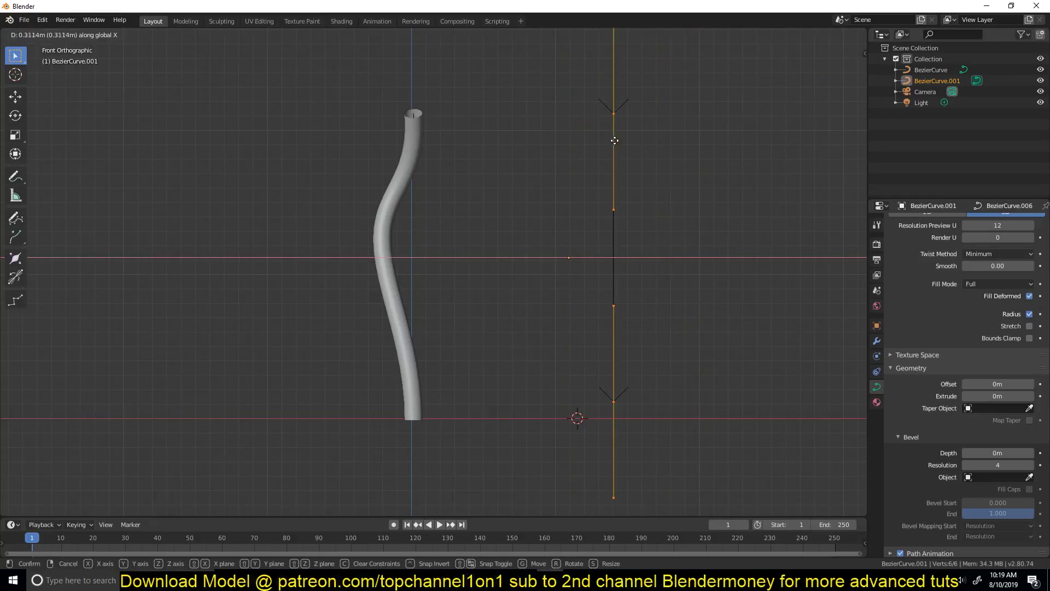
click(612, 161)
key(g)
key(x)
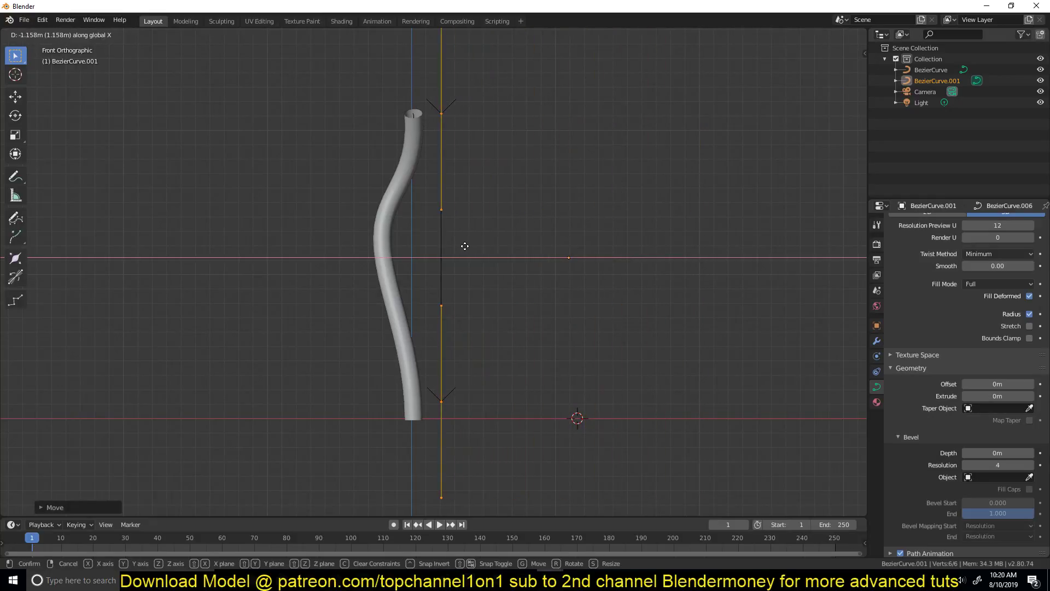
right_click(522, 234)
key(Tab)
Assign the straight curve as the stem's taper object and open the straight curve for editing.
click(407, 160)
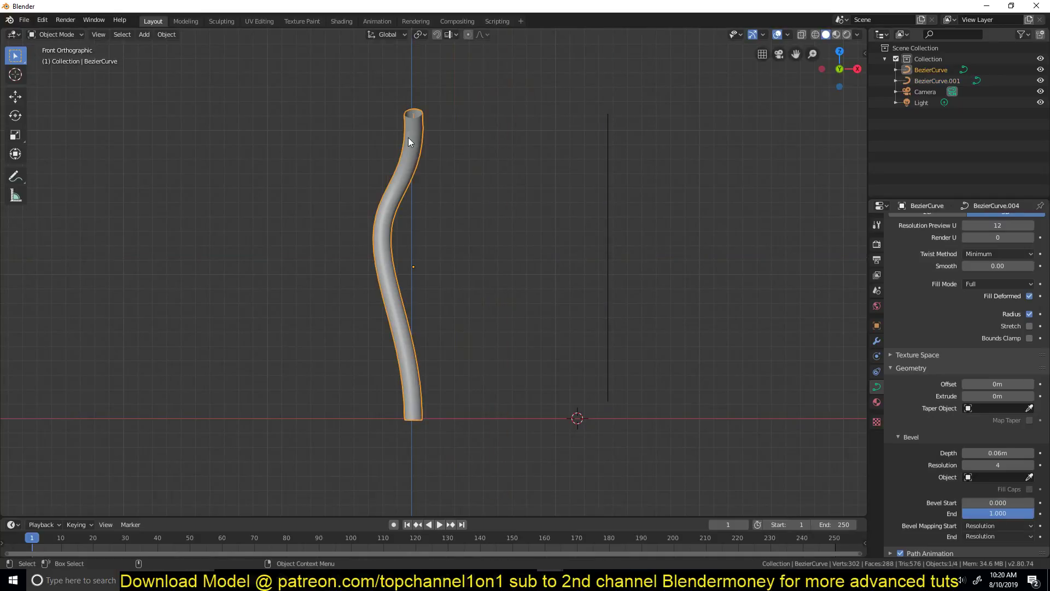
click(1026, 397)
click(1026, 408)
click(609, 178)
click(609, 177)
key(Tab)
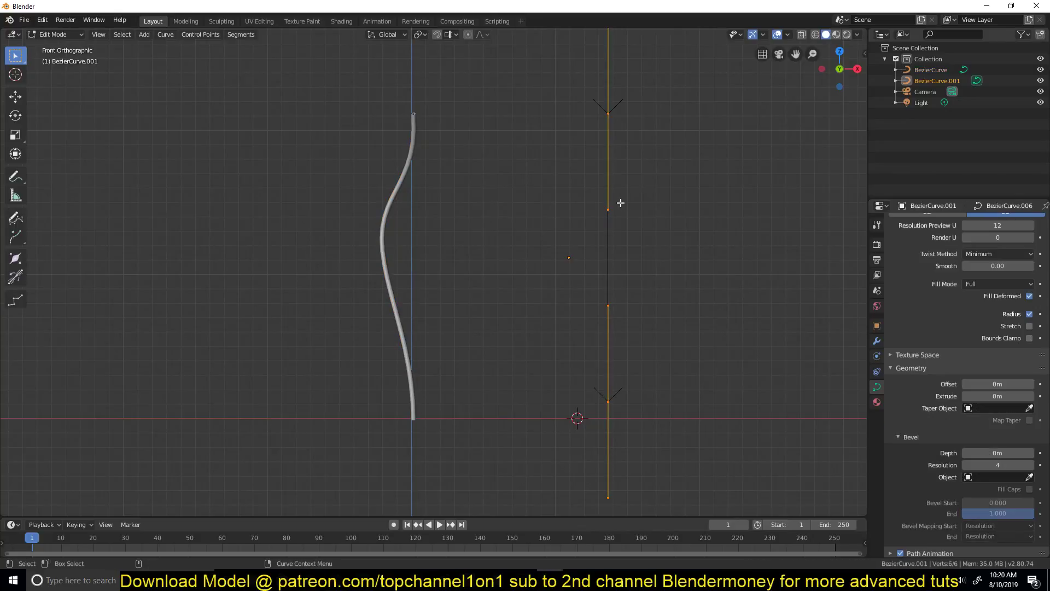
Try sliding all the taper curve's points along X, away from and toward the stem, to test the stem's thickness.
key(g)
key(x)
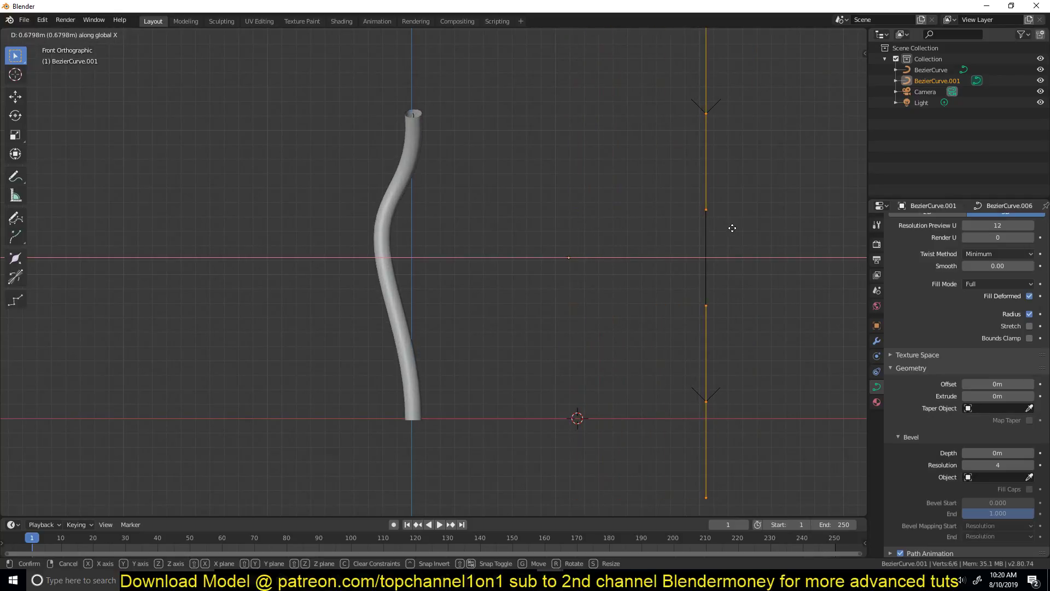
click(617, 231)
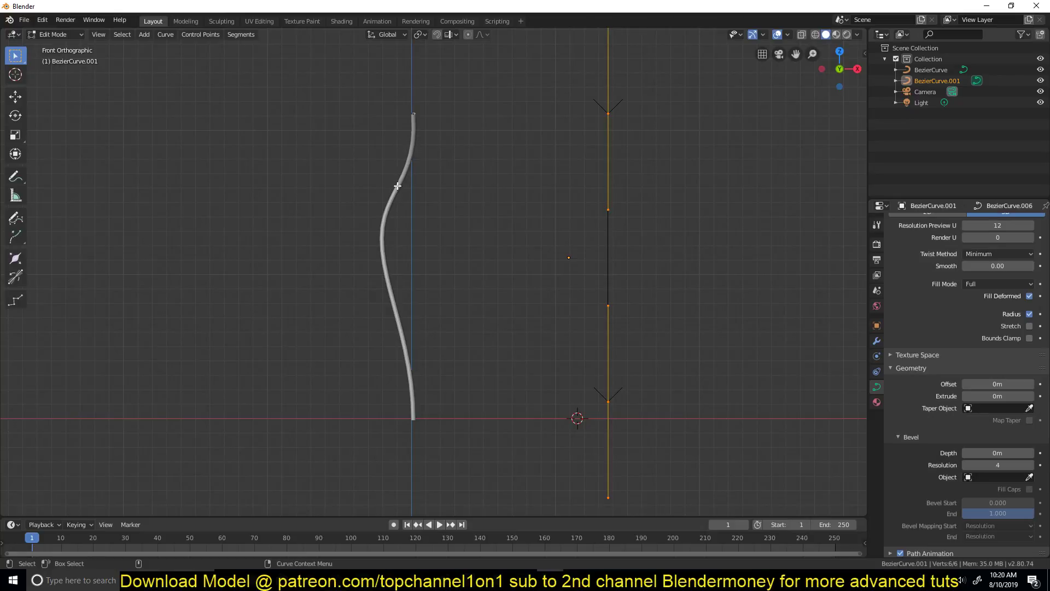
key(g)
key(x)
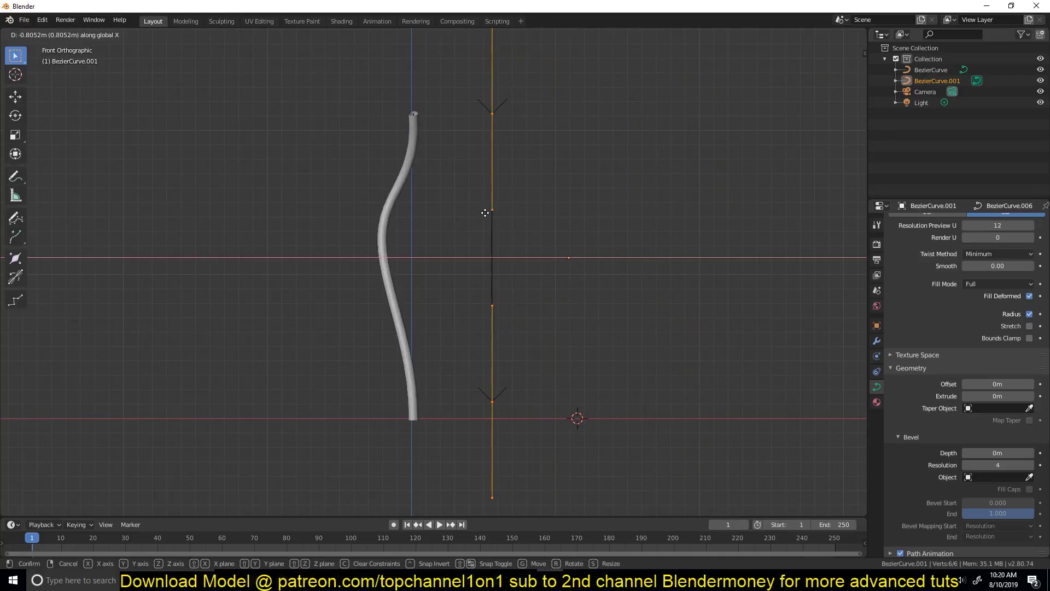
right_click(564, 208)
Subdivide the taper curve once and move its top control point about 0.27 m along X toward the stem.
shift+click(606, 116)
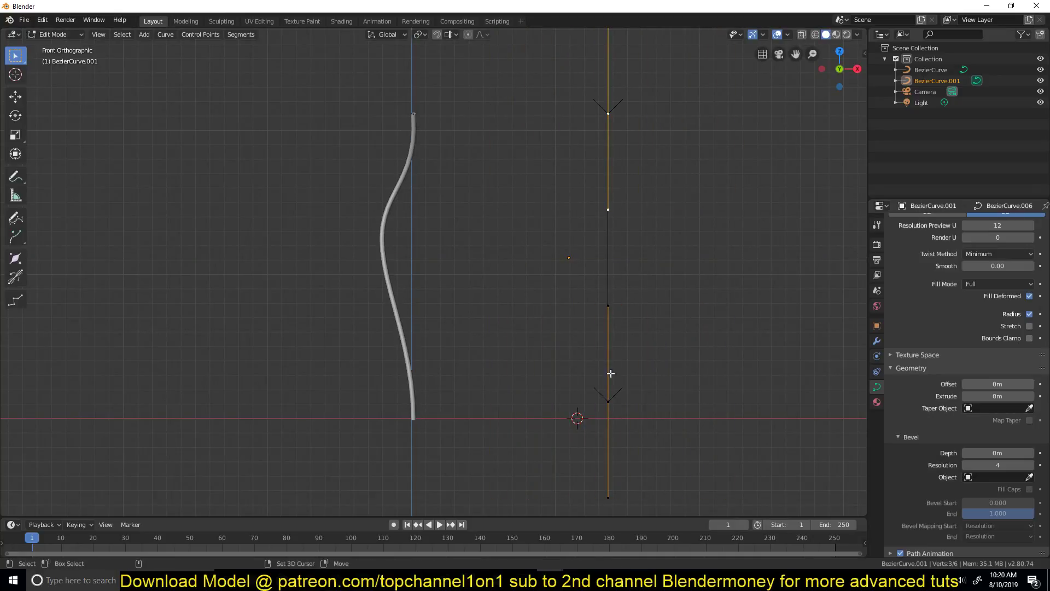
right_click(631, 288)
click(631, 270)
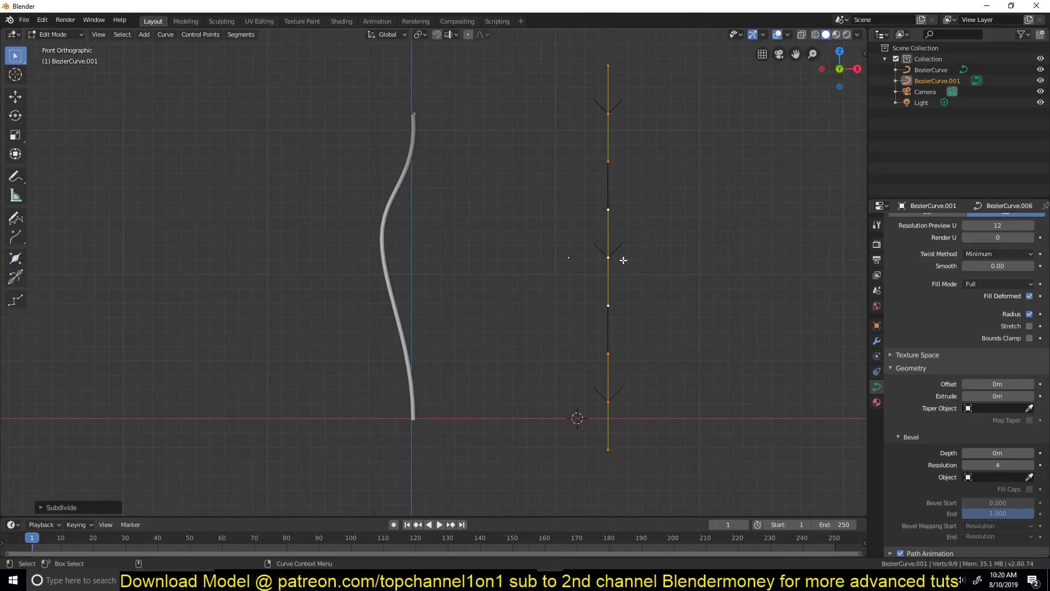
click(617, 109)
key(g)
key(x)
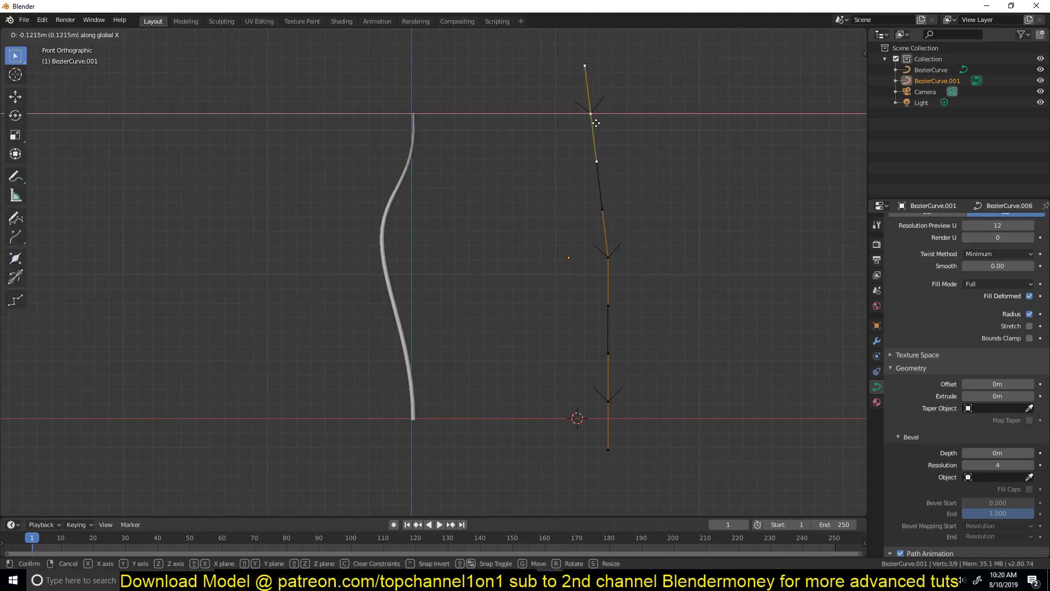
click(579, 125)
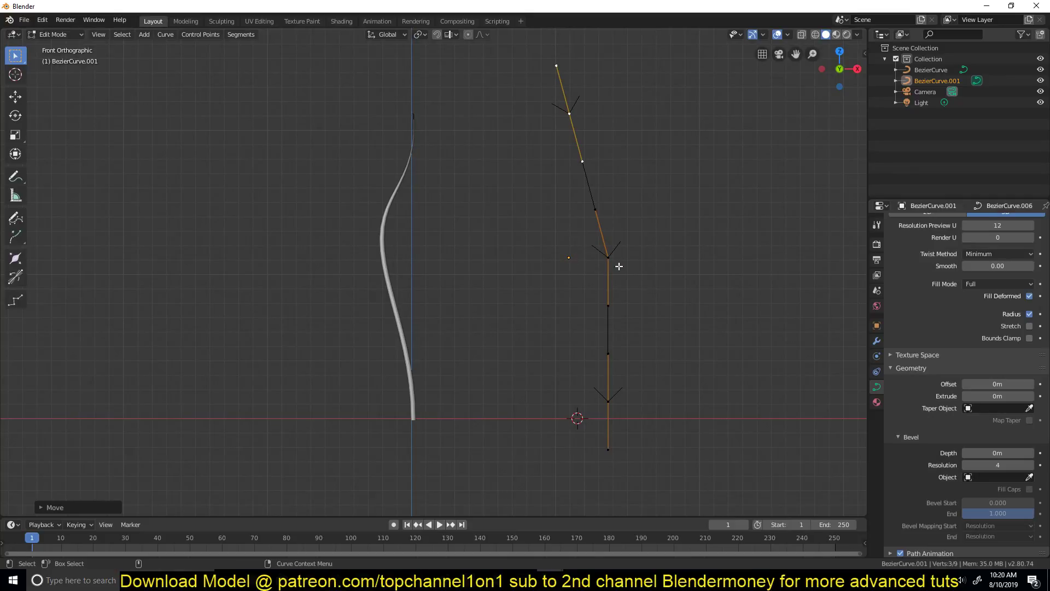
Try moving the taper curve's middle and bottom control points about 0.4 m along X away from the stem.
shift+click(608, 401)
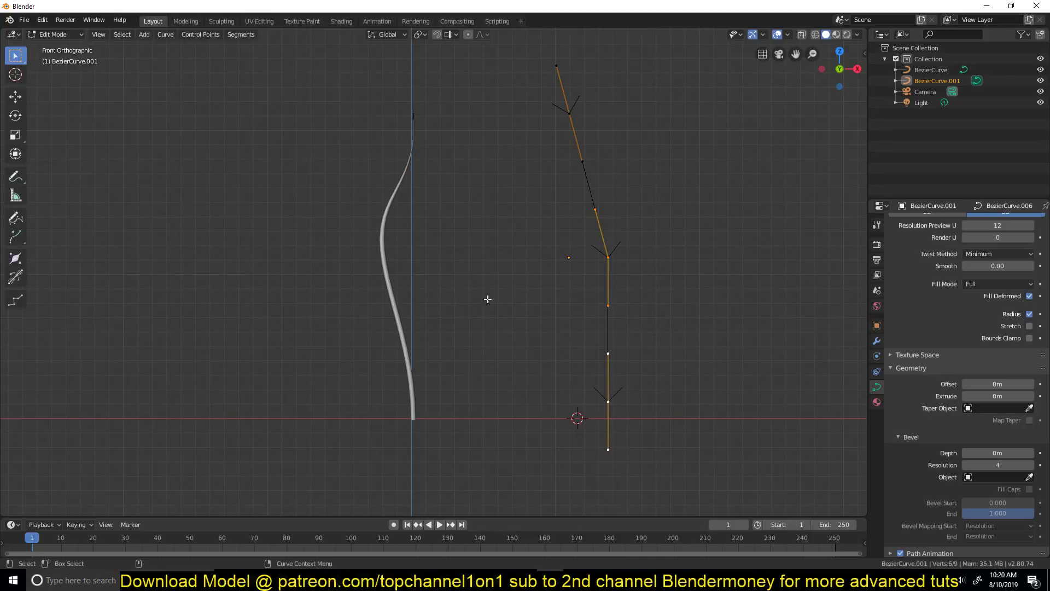
key(g)
key(x)
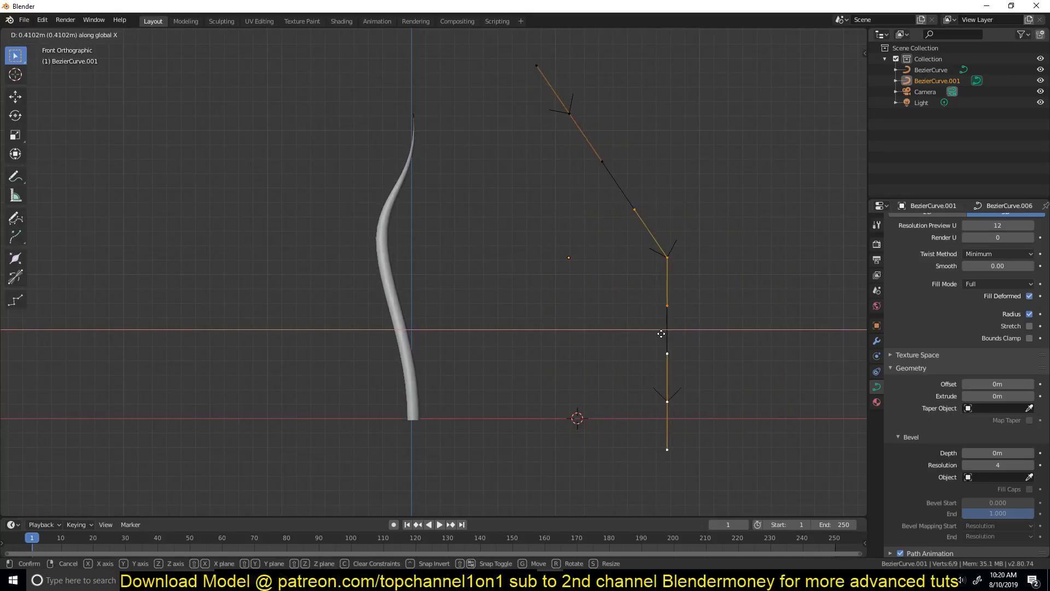
key(Escape)
Try lowering the taper curve's top control point about 0.86 m along Z.
click(569, 116)
key(g)
key(z)
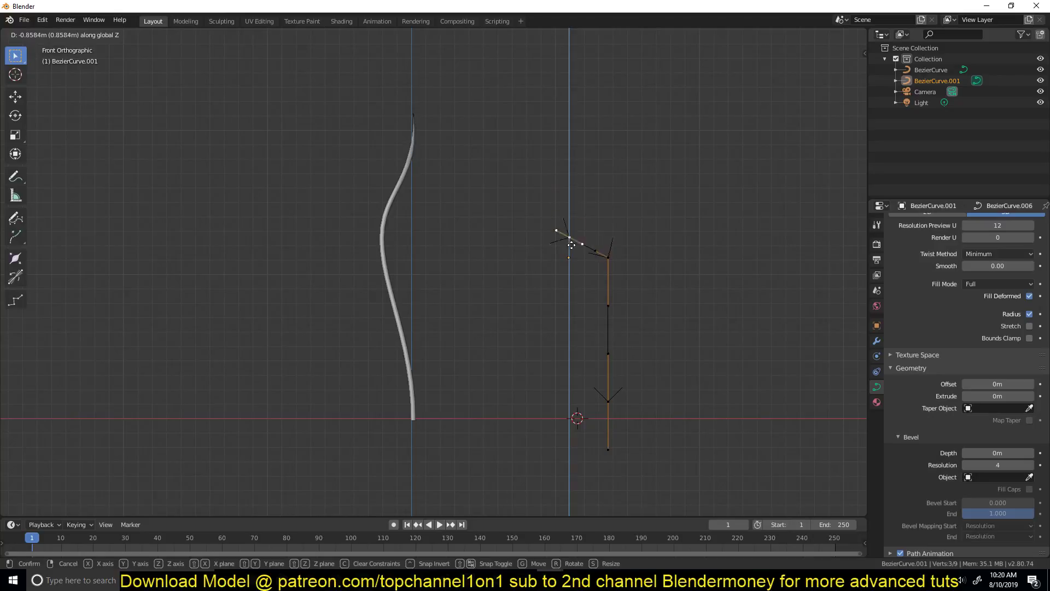
click(592, 134)
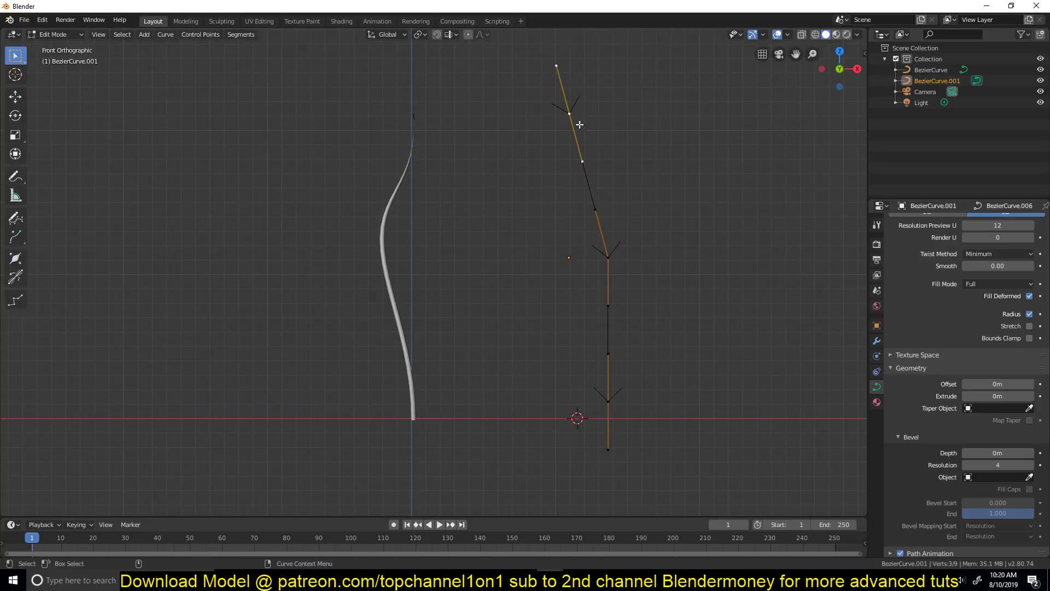
Subdivide the taper curve's segment between its top and middle control points.
shift+click(608, 256)
right_click(609, 252)
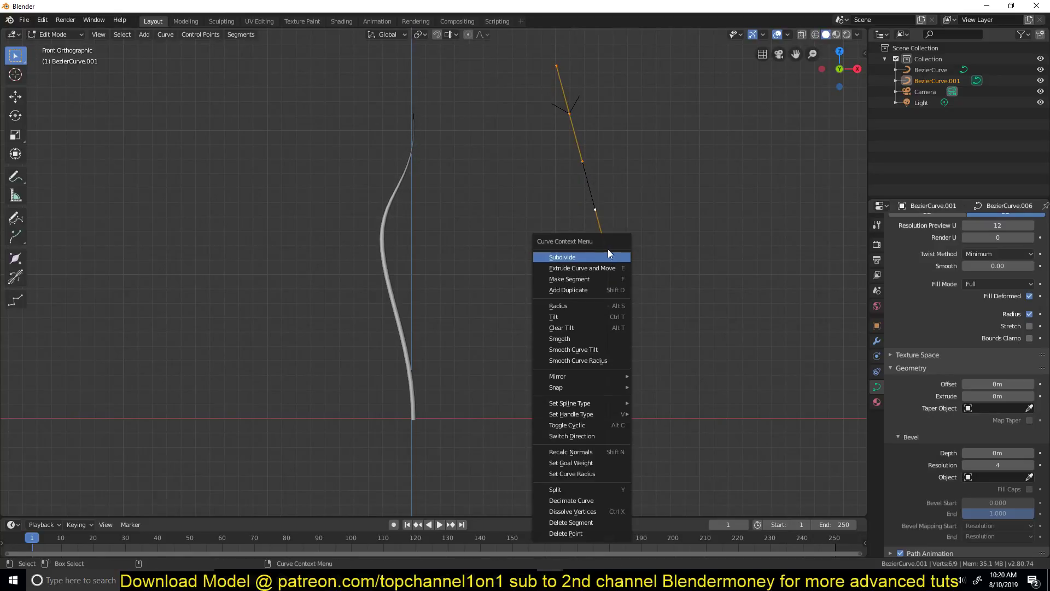
click(609, 255)
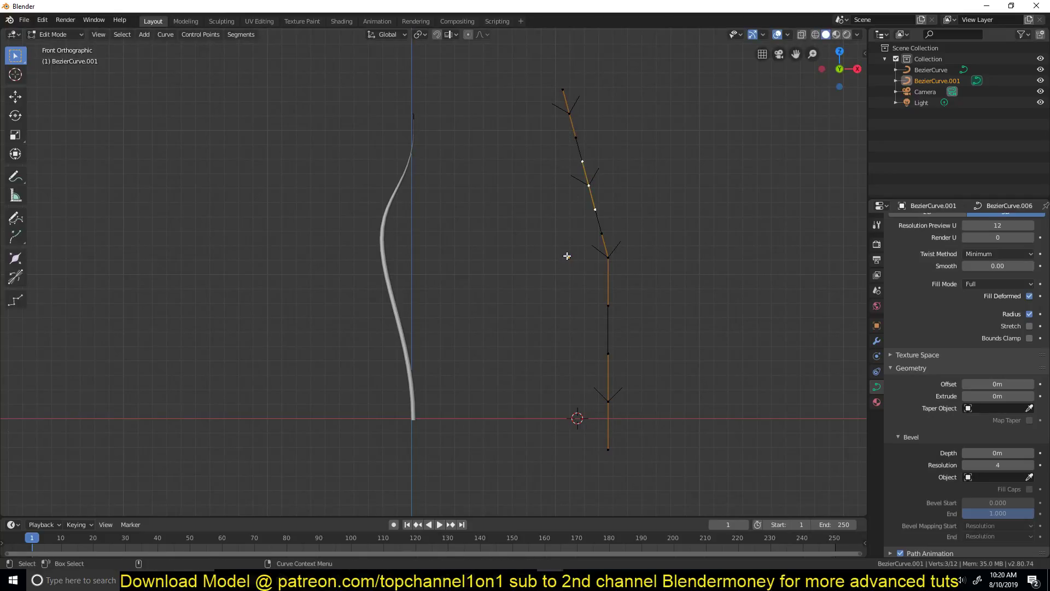
key(Tab)
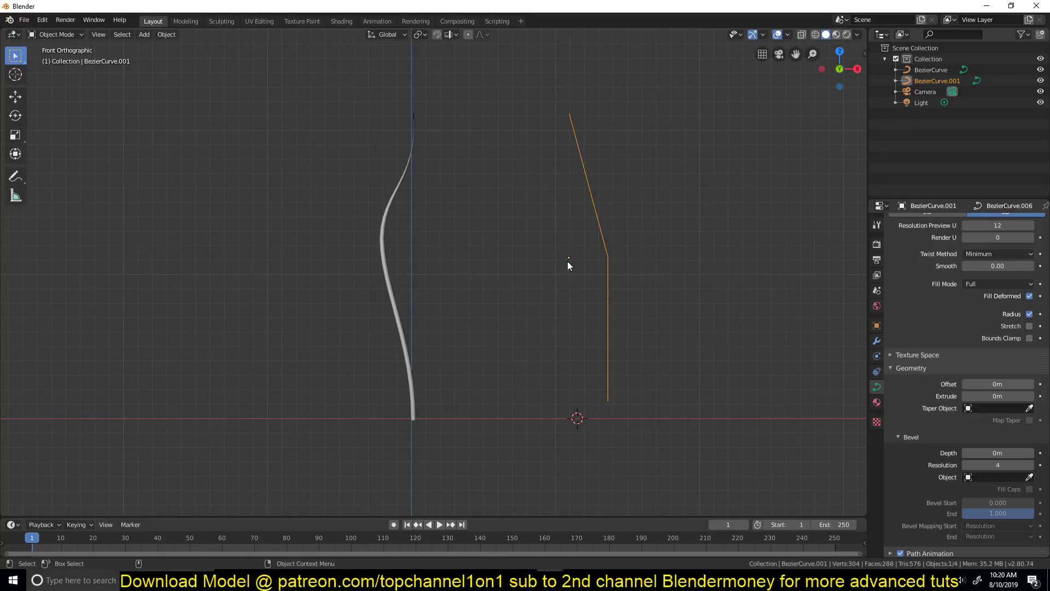
shift+middle_drag(584, 236, 575, 295)
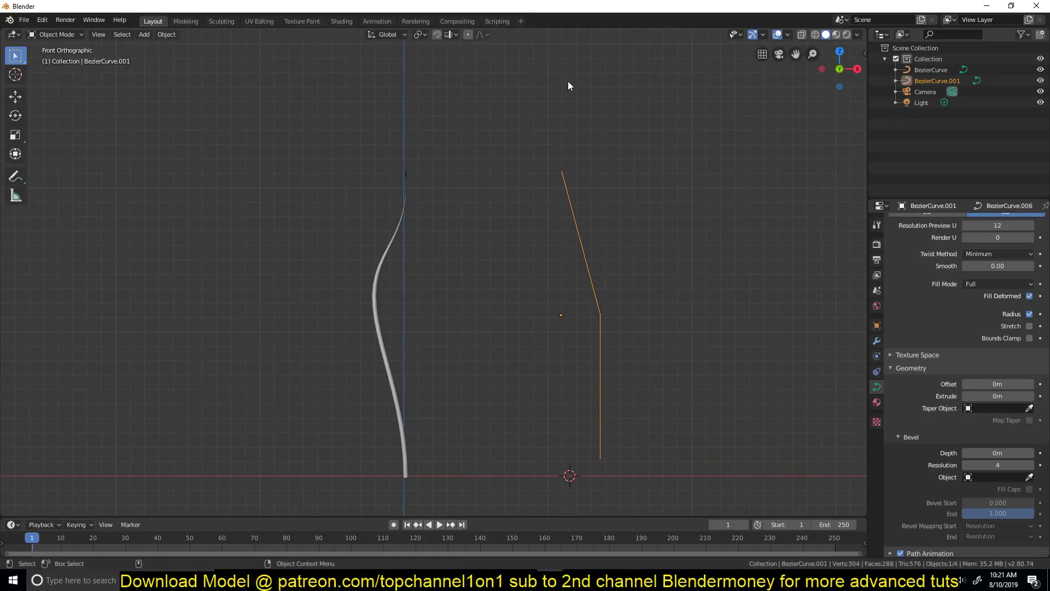
key(Tab)
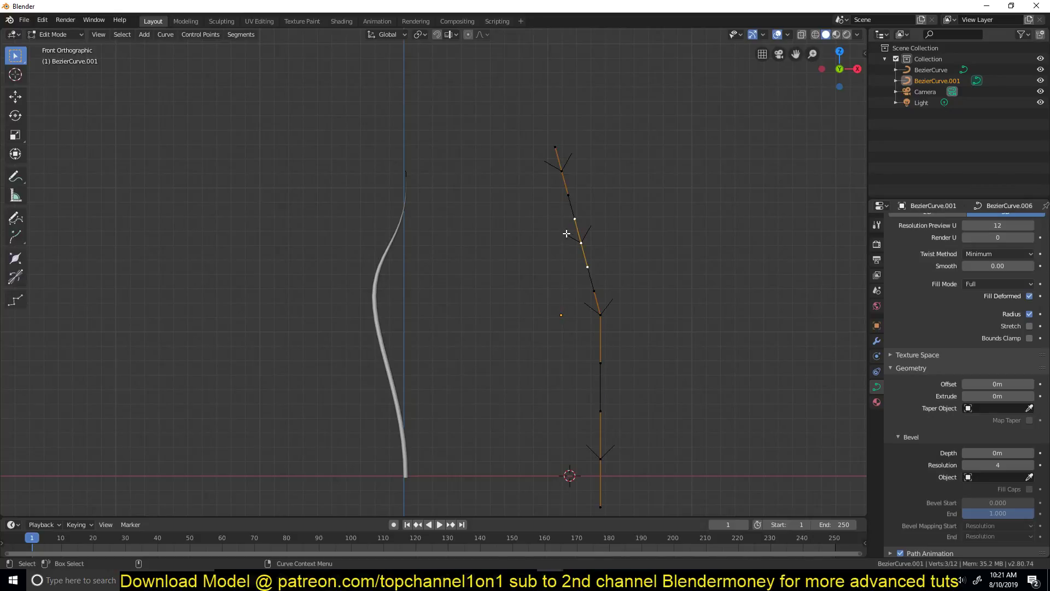
Snap the 3D cursor to the taper curve's origin.
key(Tab)
key(shift+s)
click(563, 372)
key(Tab)
Set the pivot point to 3D Cursor and scale the taper curve's two upper control points to 0 along X.
shift+click(560, 172)
key(period)
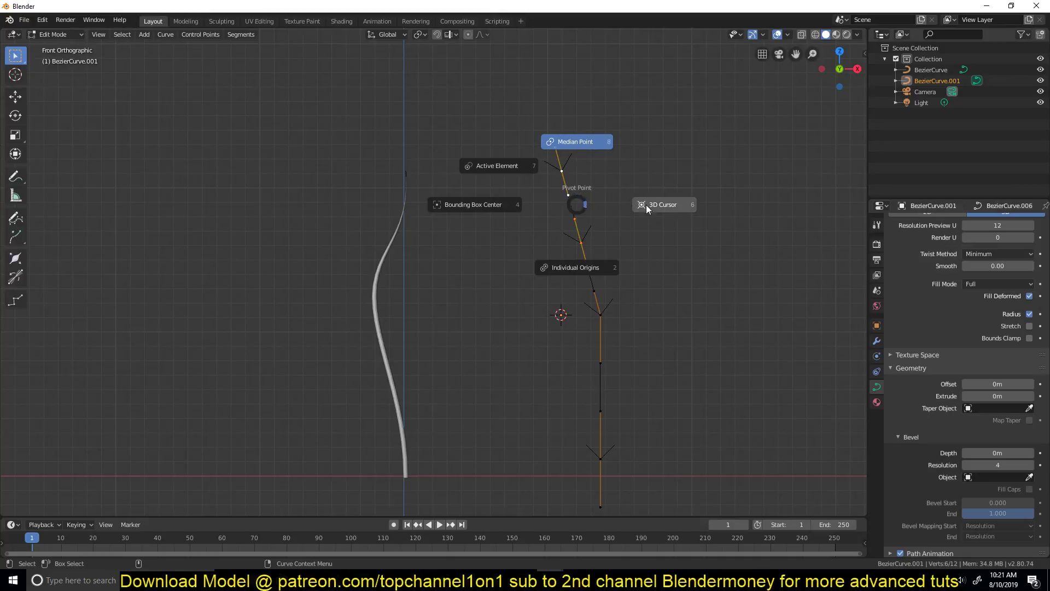
click(659, 206)
key(s)
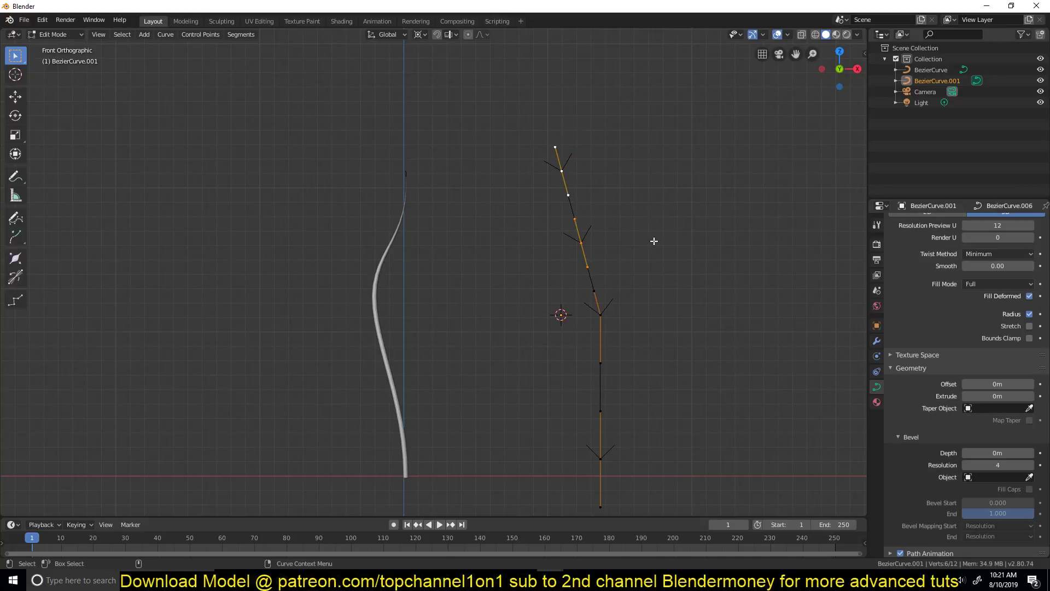
text(x)
text(0)
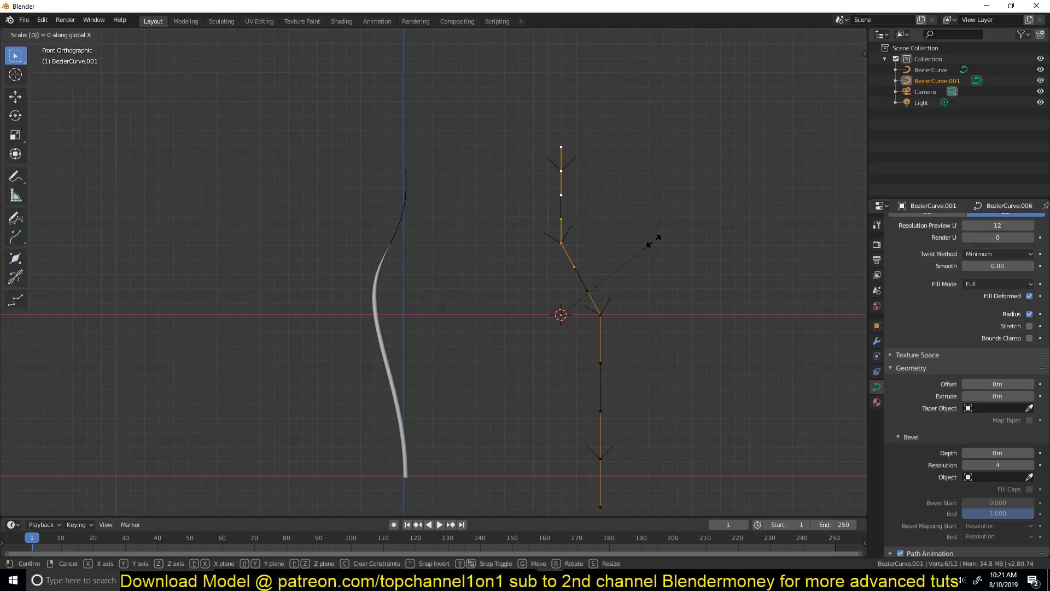
key(Return)
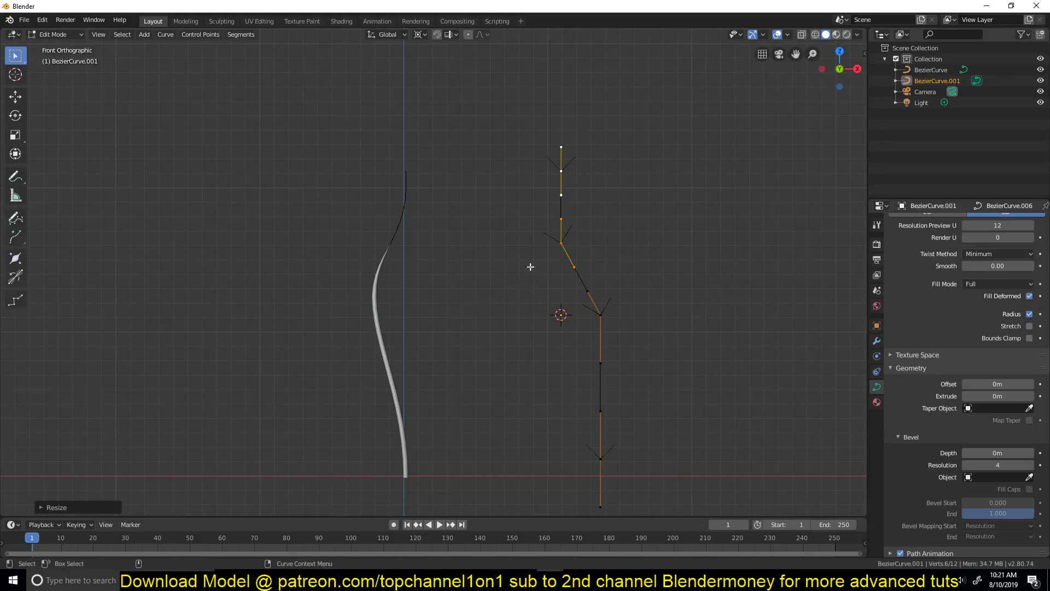
Set the viewport to LookDev shading and briefly hide the overlays to inspect the stem's tapered tip.
key(Tab)
scroll(382, 260, up, 3)
shift+middle_drag(382, 260, 418, 180)
scroll(500, 164, down, 2)
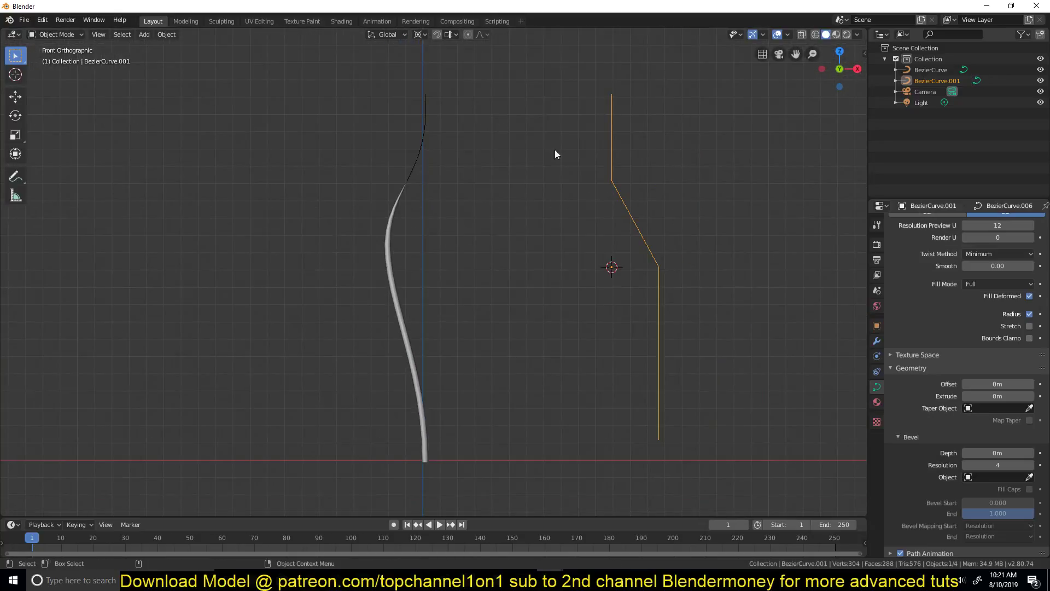
click(836, 35)
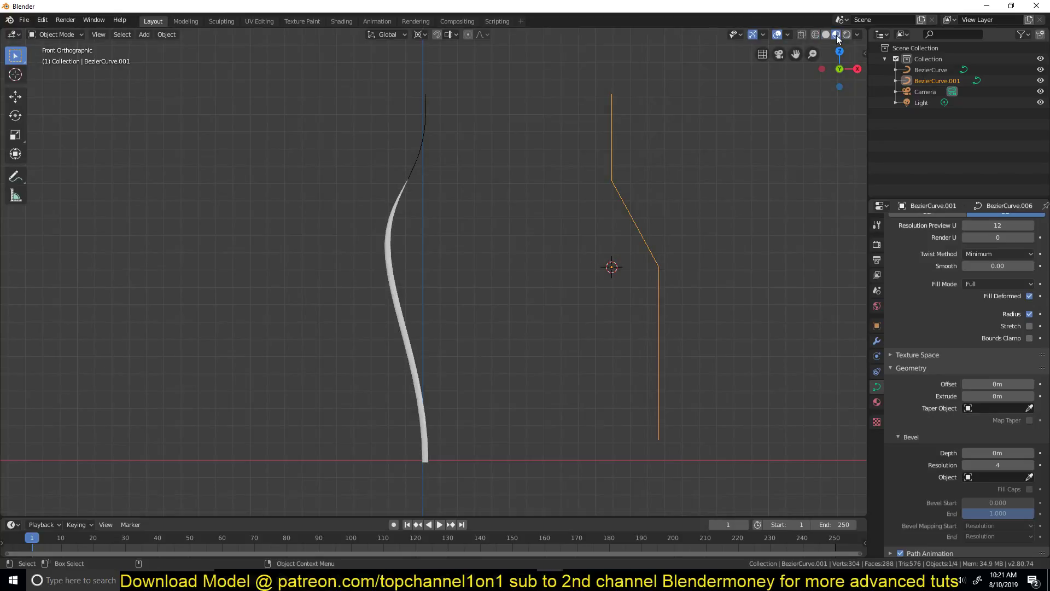
click(779, 35)
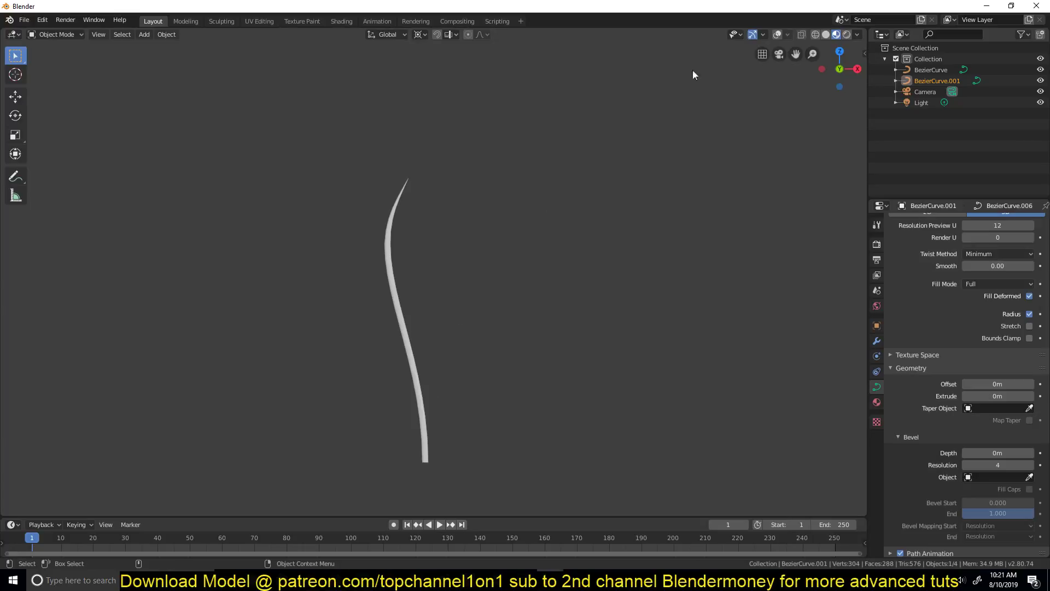
click(781, 36)
Try sliding the taper curve's second control point from the top along Z to test the stem's length.
key(Tab)
shift+click(612, 94)
click(613, 178)
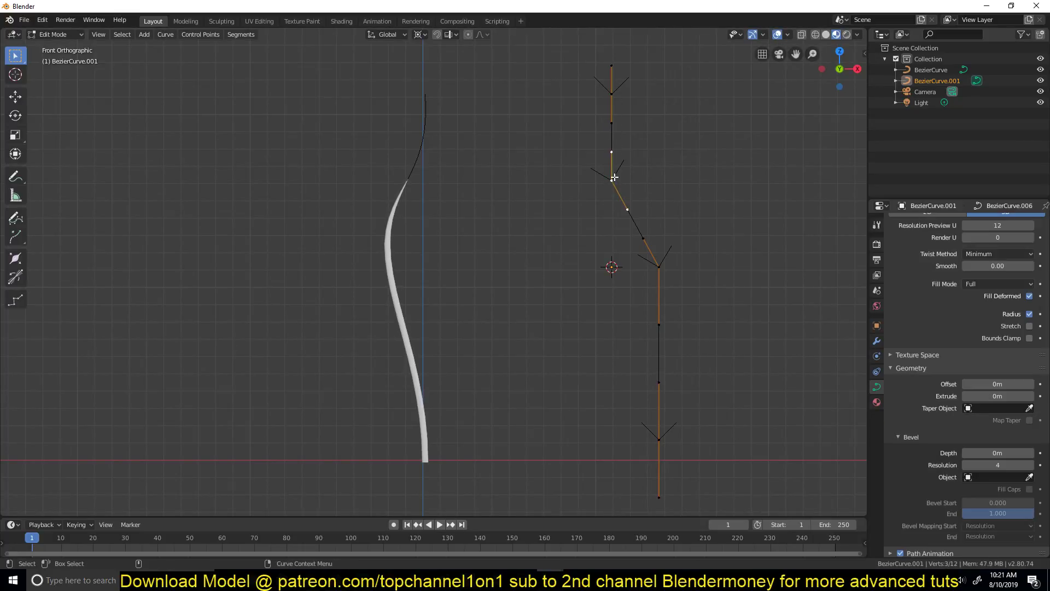
key(g)
key(y)
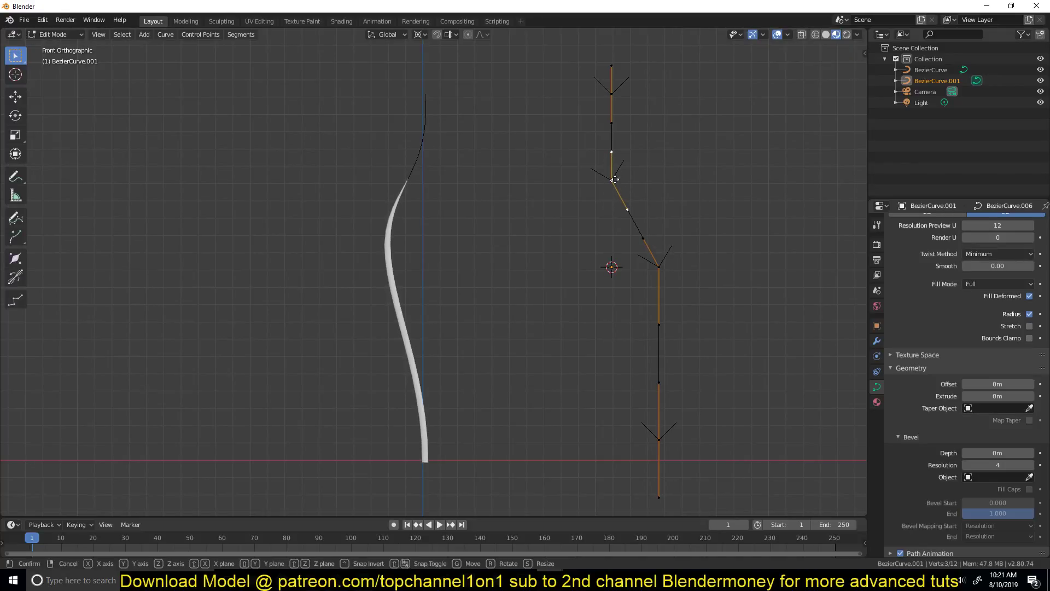
key(z)
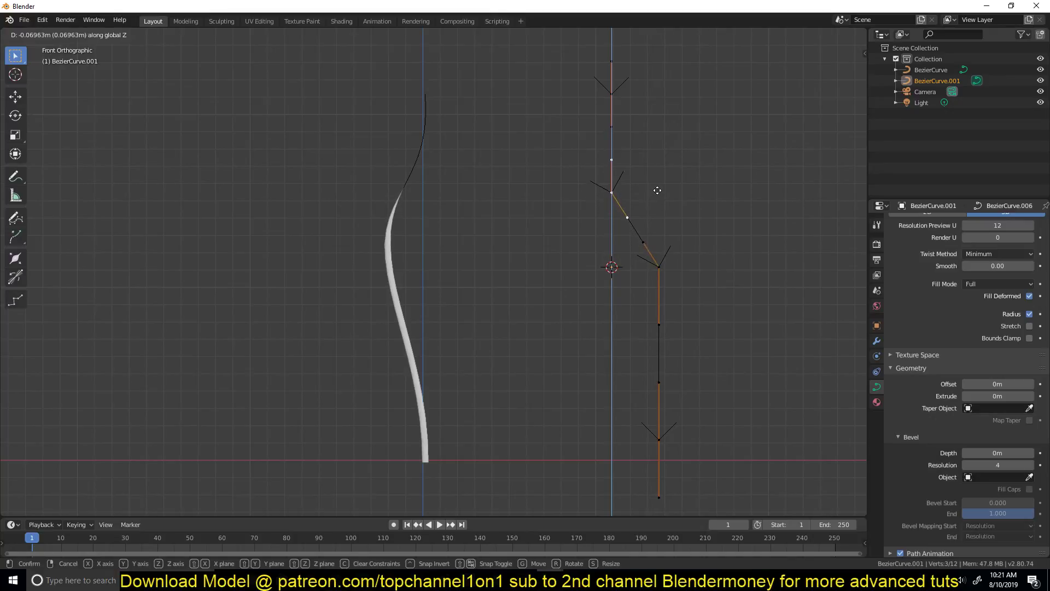
click(503, 205)
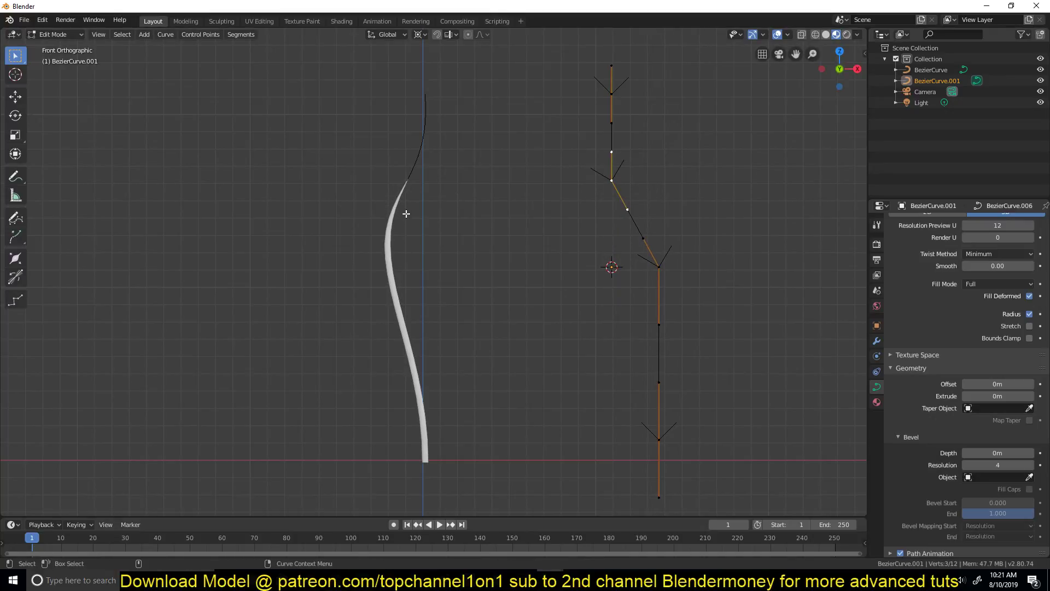
Try lowering the taper curve's two middle control points about 0.82 m along Z to shorten the stem.
shift+click(658, 265)
key(g)
key(z)
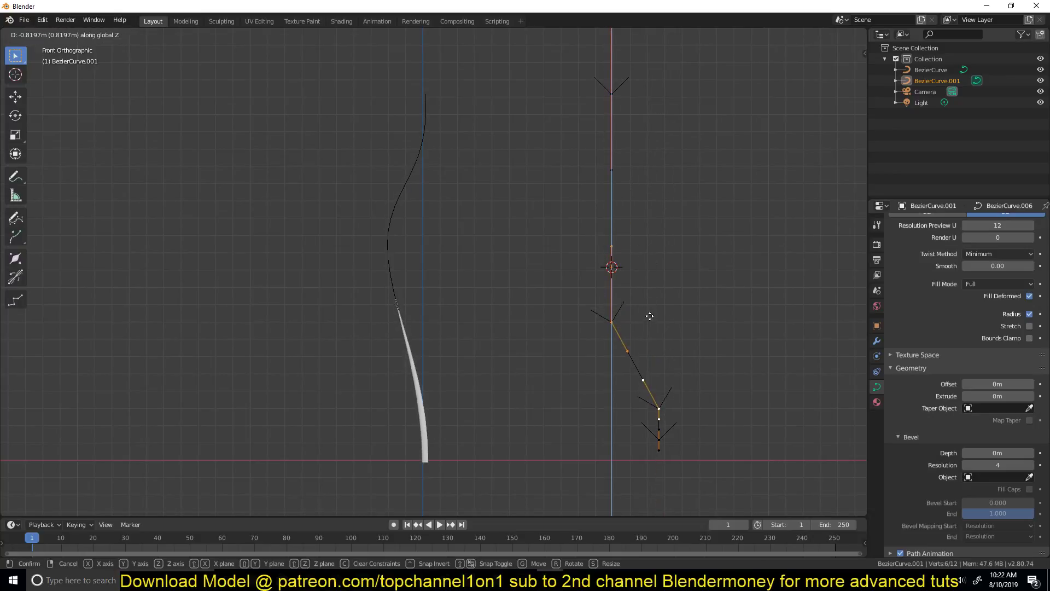
click(663, 209)
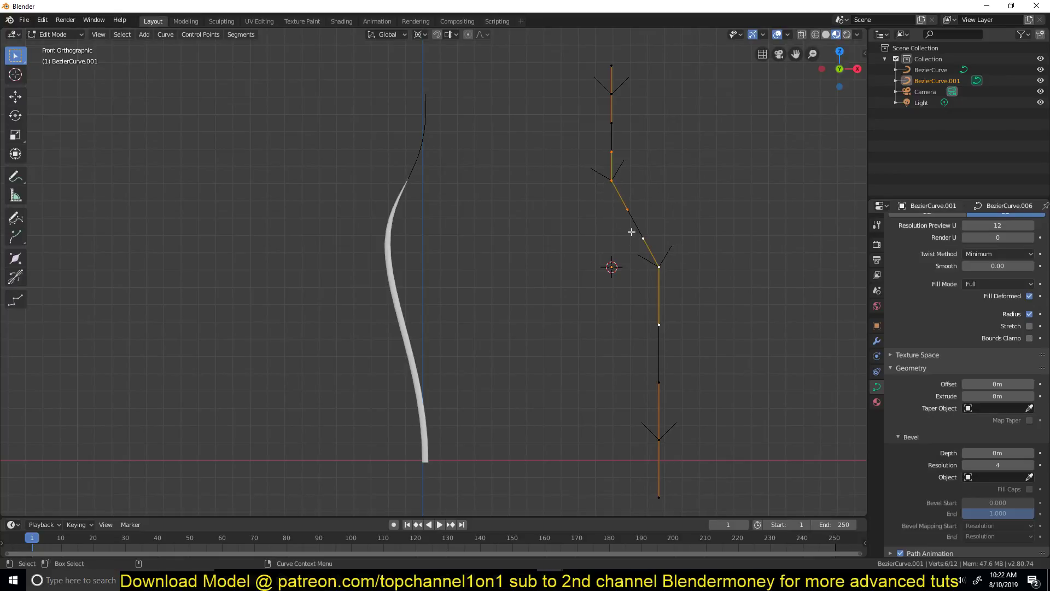
key(Tab)
key(Tab)
key(Tab)
key(Tab)
key(Tab)
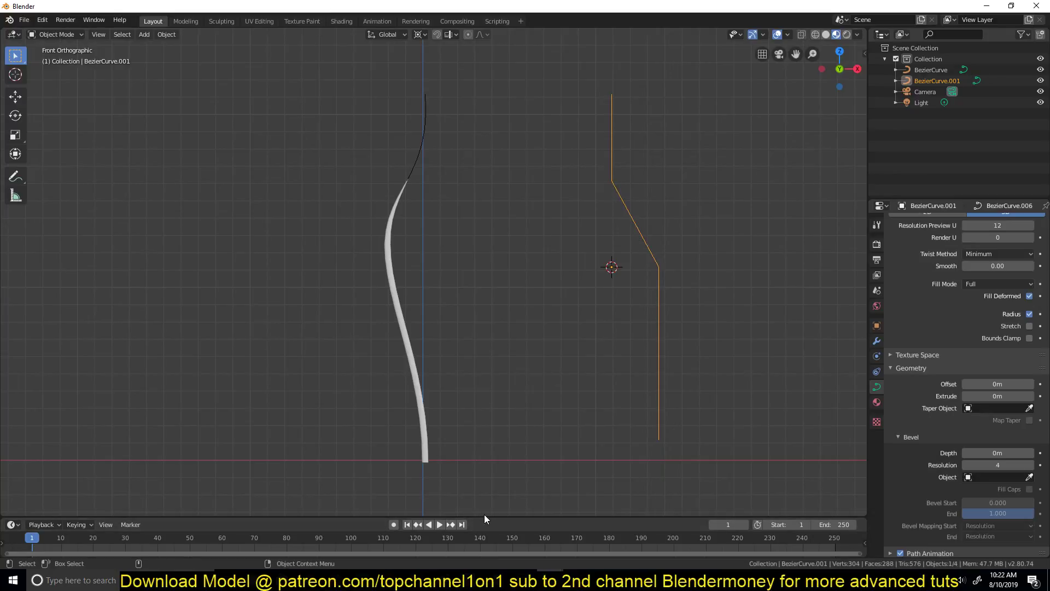
Enlarge the timeline area and hook the taper curve's two middle control points to a new empty.
drag(484, 515, 496, 491)
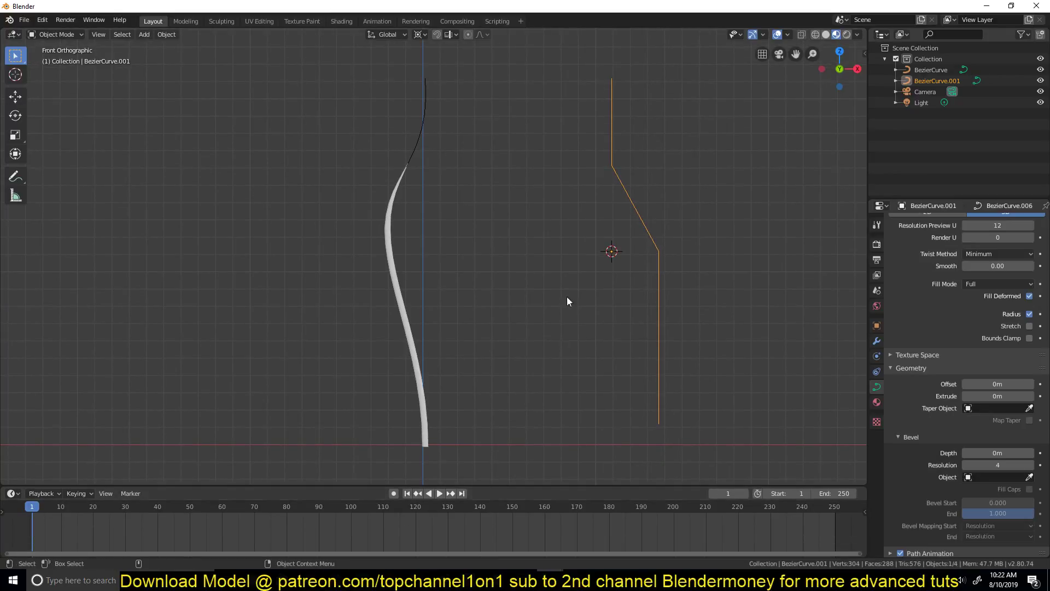
key(Tab)
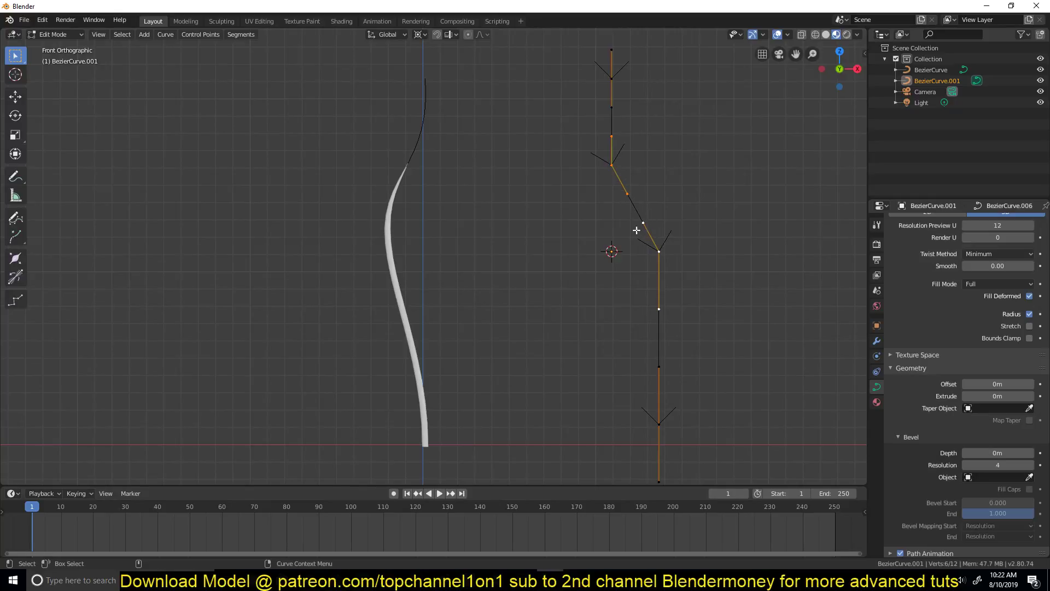
key(ctrl+h)
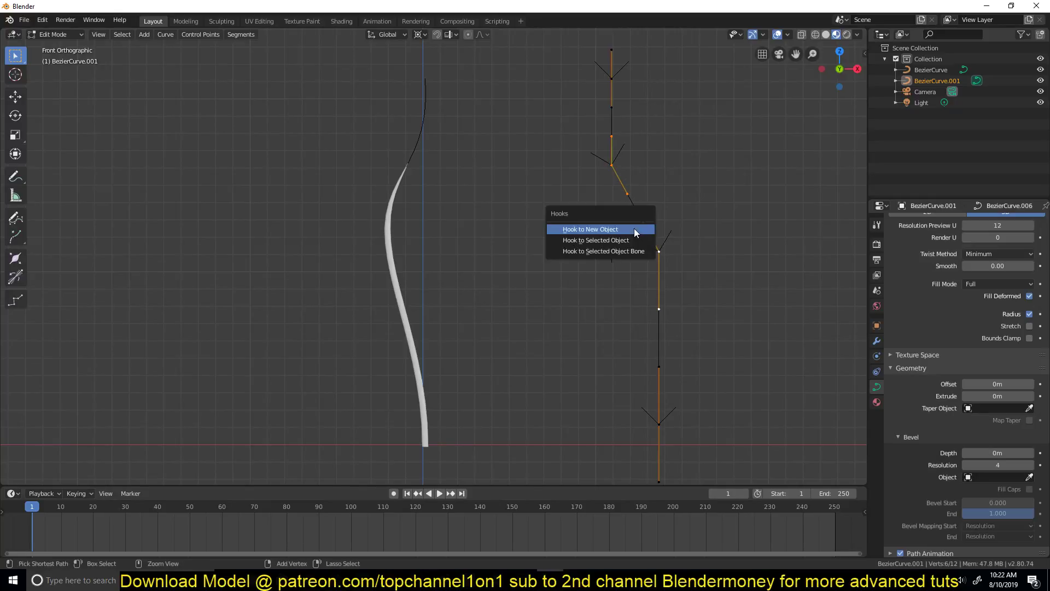
click(633, 228)
key(Tab)
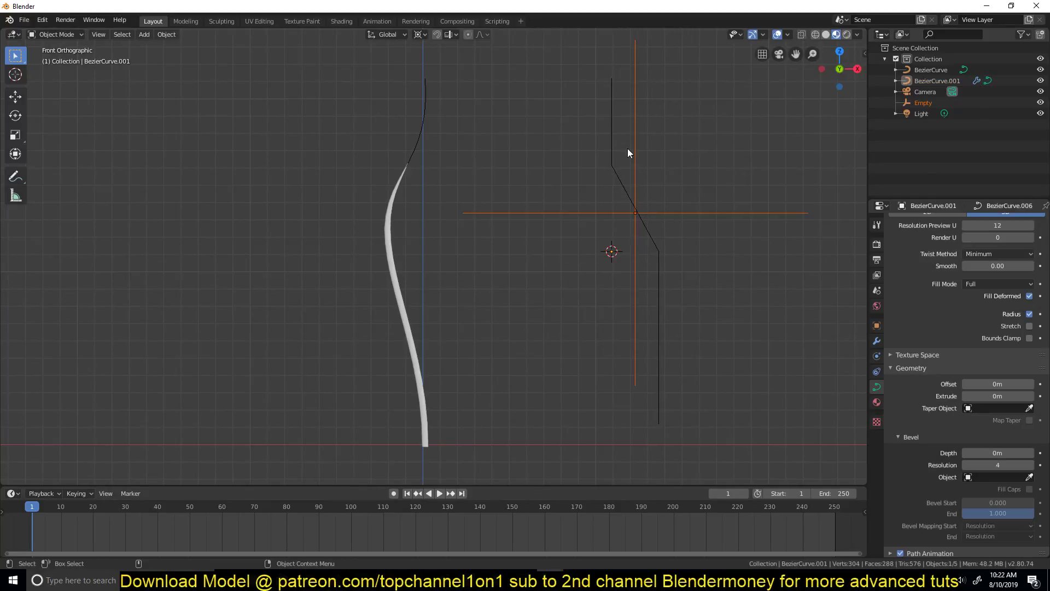
Try raising the hook empty about 0.59 m along Z to test the stem's growth.
click(634, 172)
key(g)
key(z)
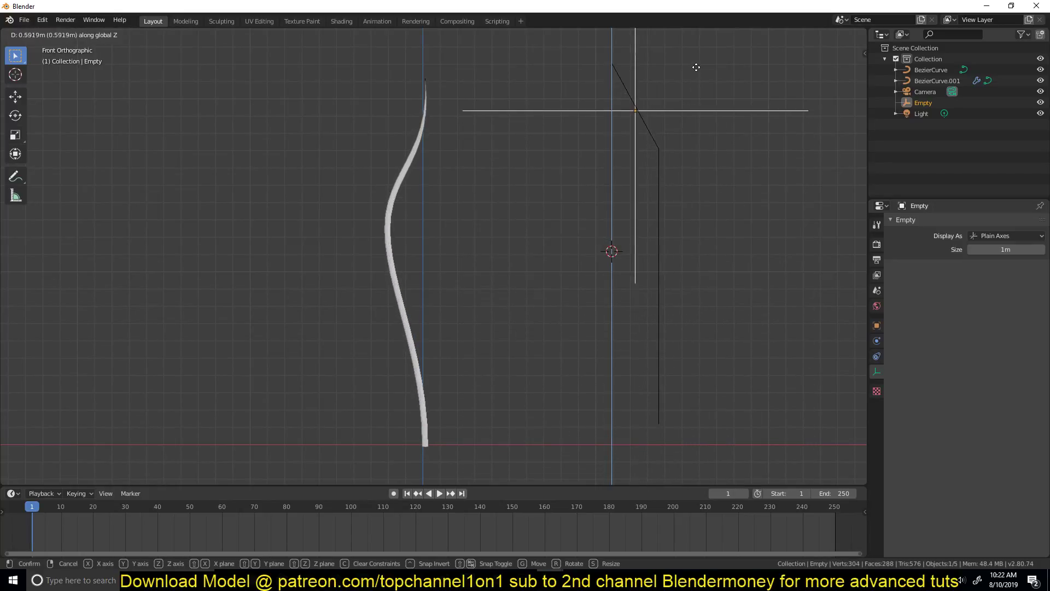
click(672, 169)
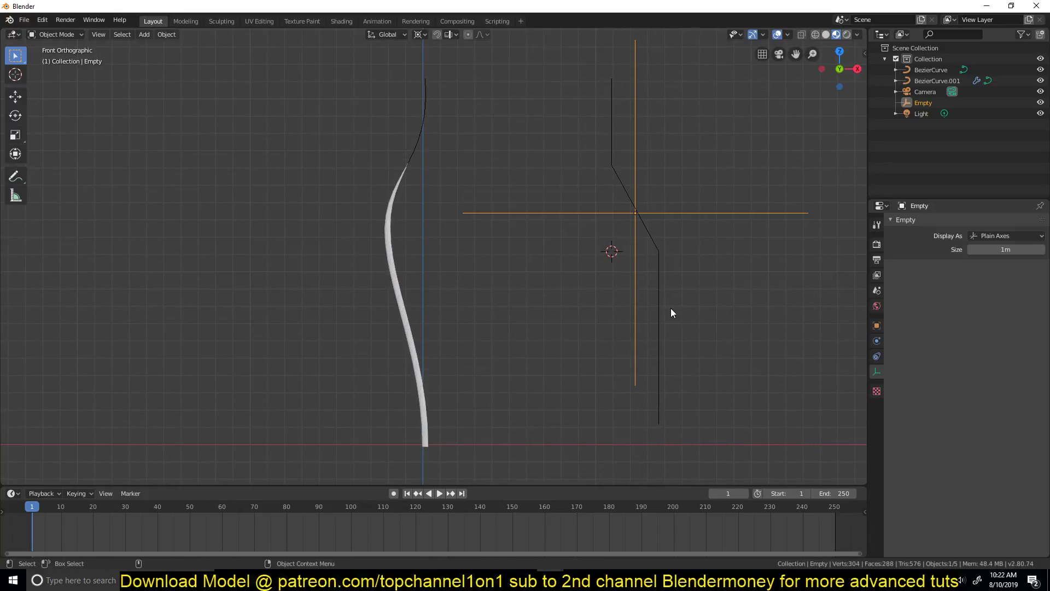
Enable auto keying and keyframe the empty at frame 1, lowered about 1.68 m along Z.
scroll(671, 308, down, 2)
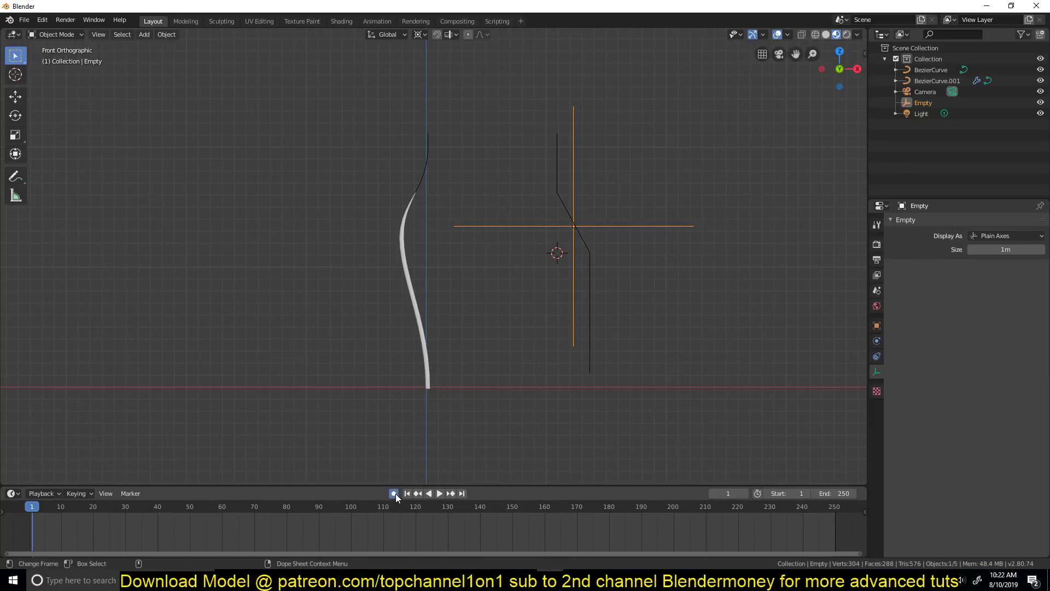
key(i)
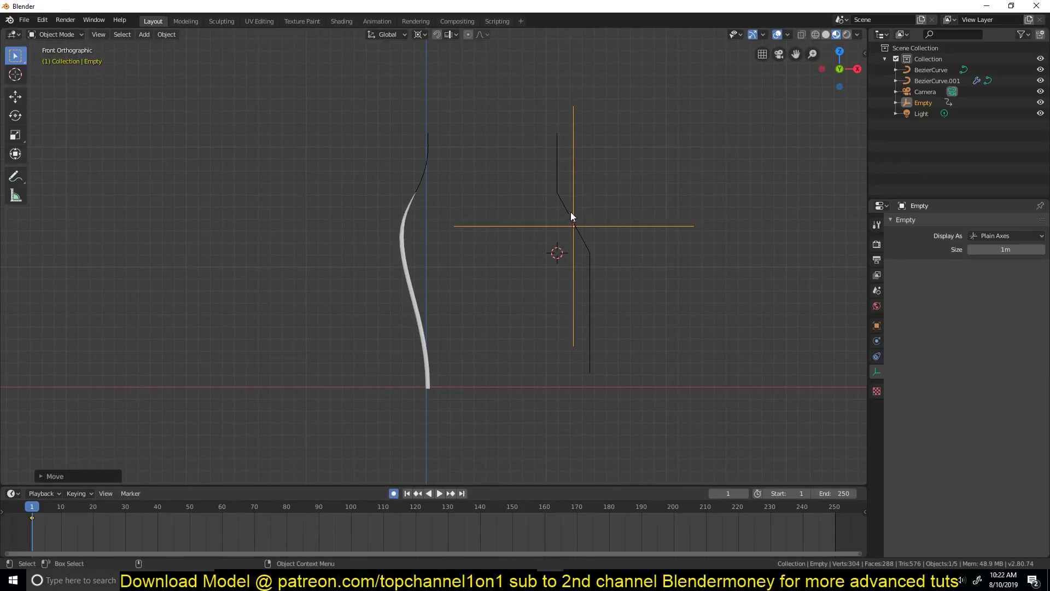
key(g)
key(z)
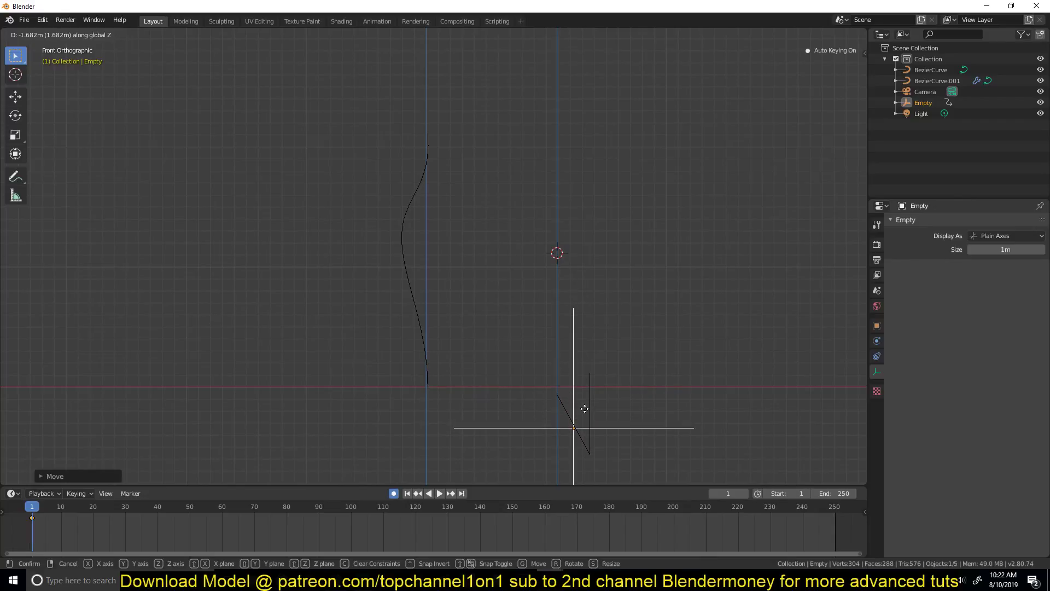
click(585, 409)
Go to frame 40 and keyframe the empty raised about 2.25 m along Z.
key(space)
click(170, 529)
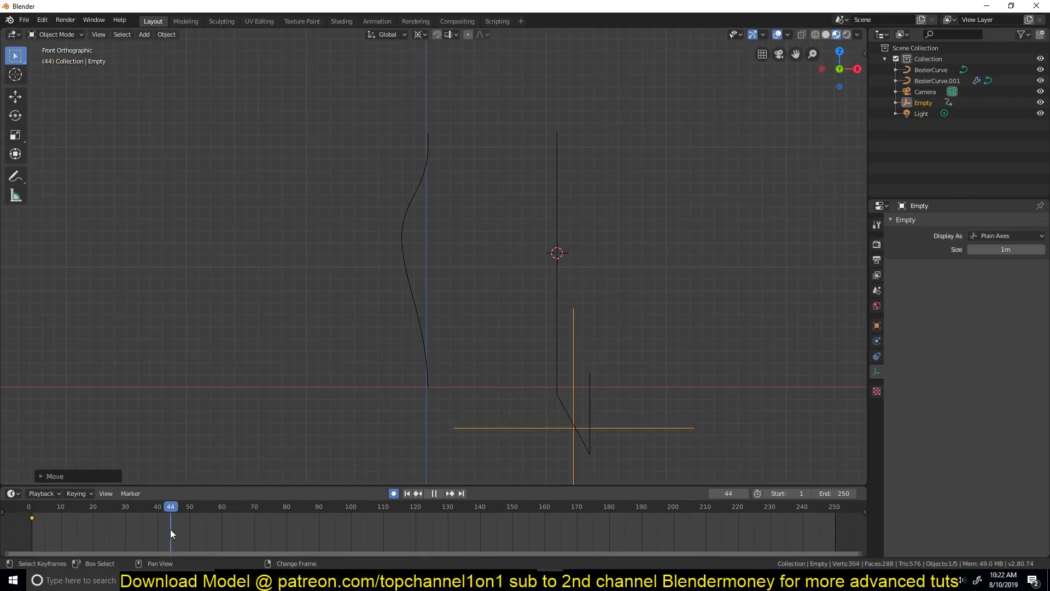
drag(170, 534, 158, 527)
key(space)
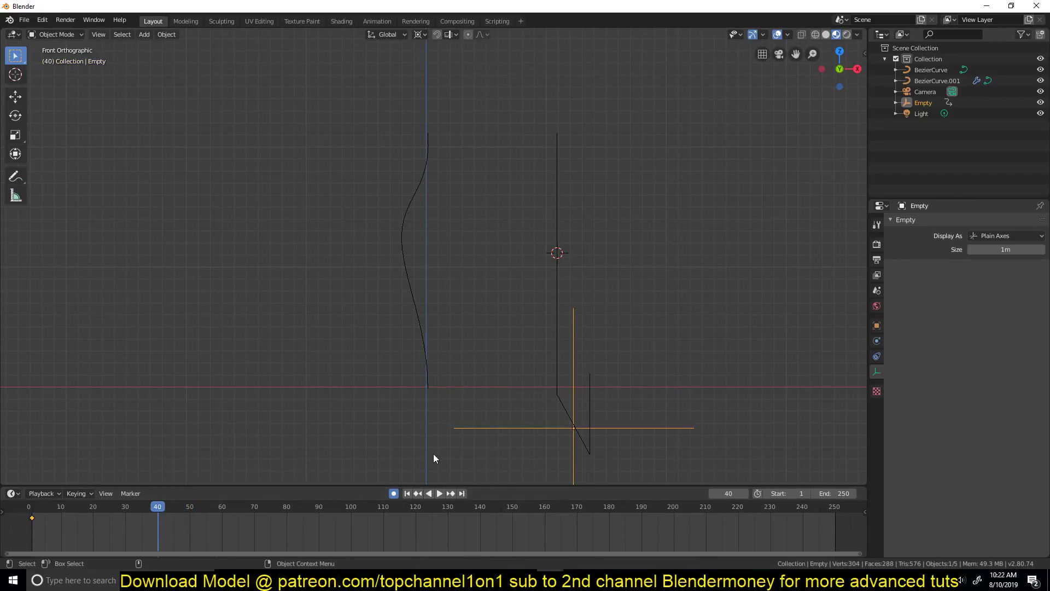
key(g)
key(z)
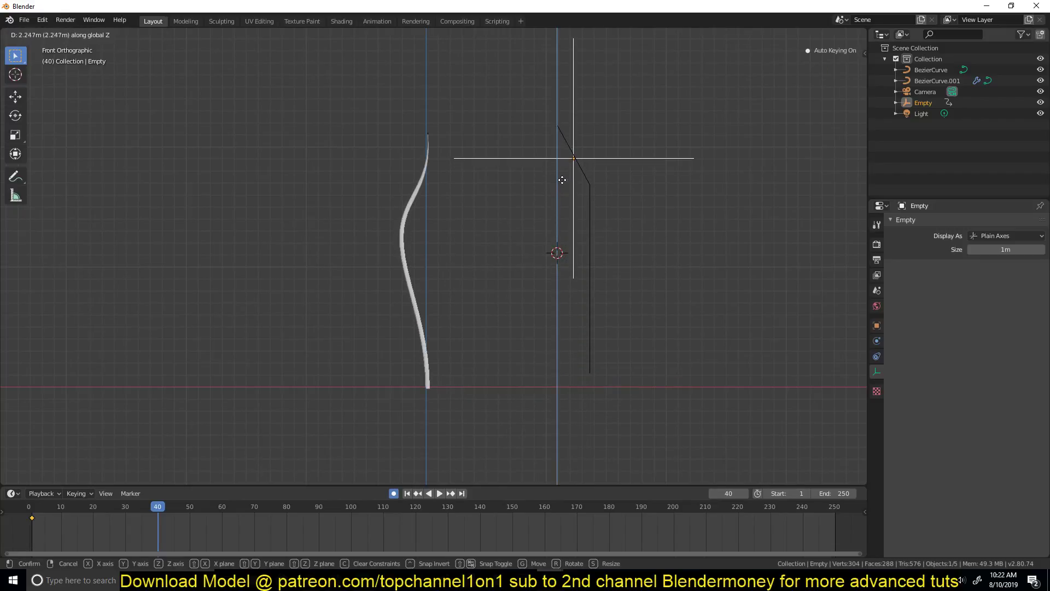
click(565, 180)
Play the growth animation from frame 1 to check the stem.
key(shift+Left)
key(space)
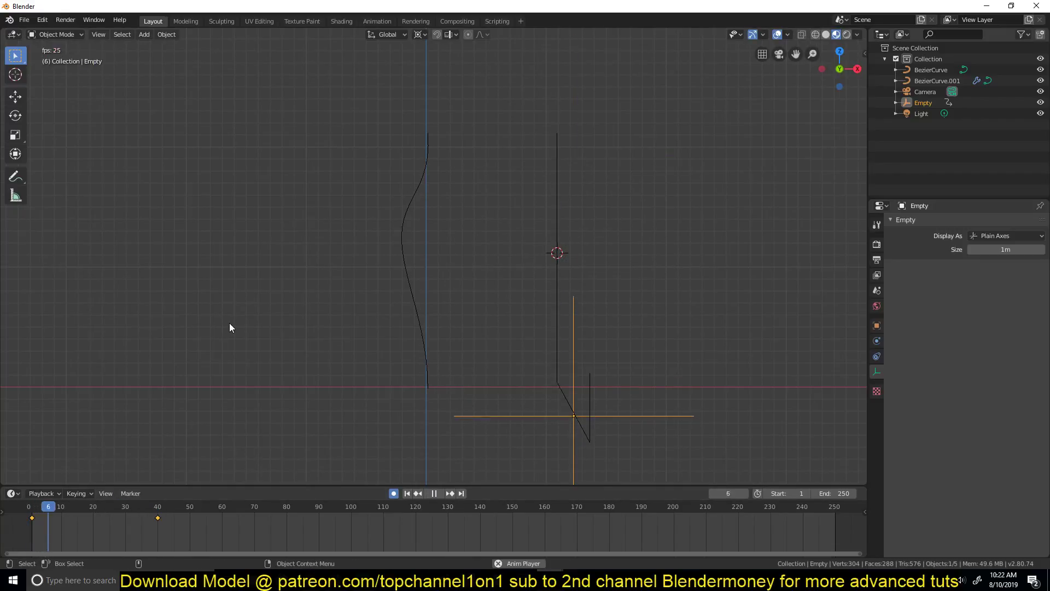
key(space)
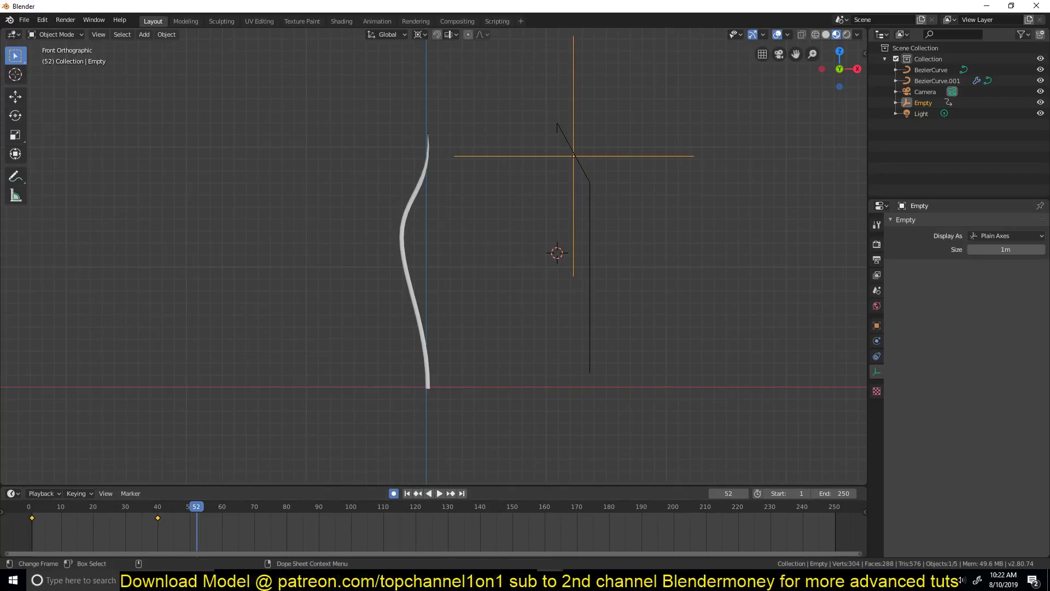
Switch to the growing plant.blend window, go back to frame 16 and examine the finished scene's empties and curves.
mouse_move(550, 580)
click(575, 541)
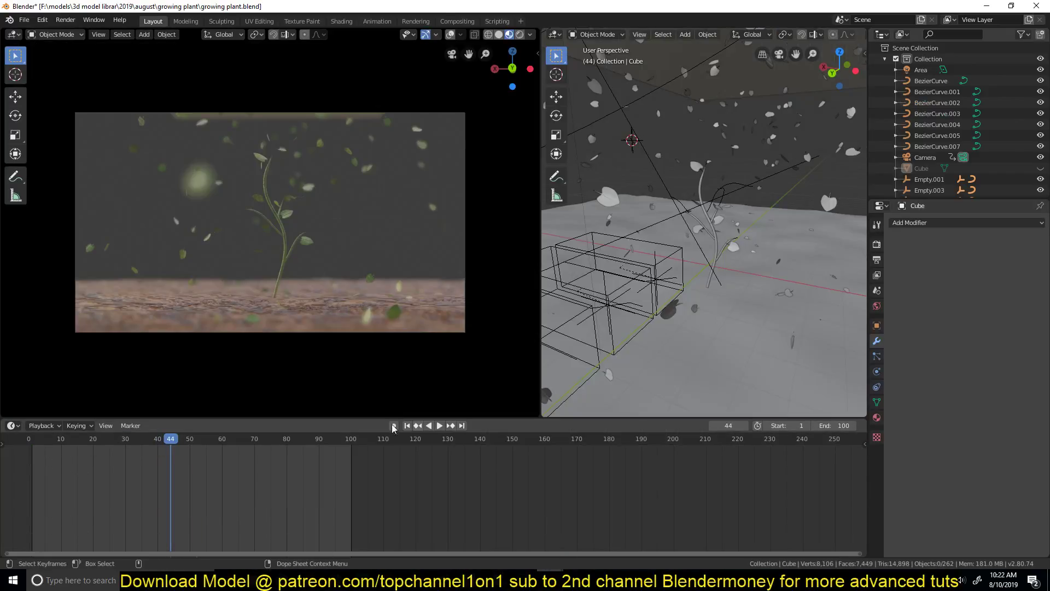
right_drag(151, 476, 80, 471)
middle_drag(547, 293, 782, 300)
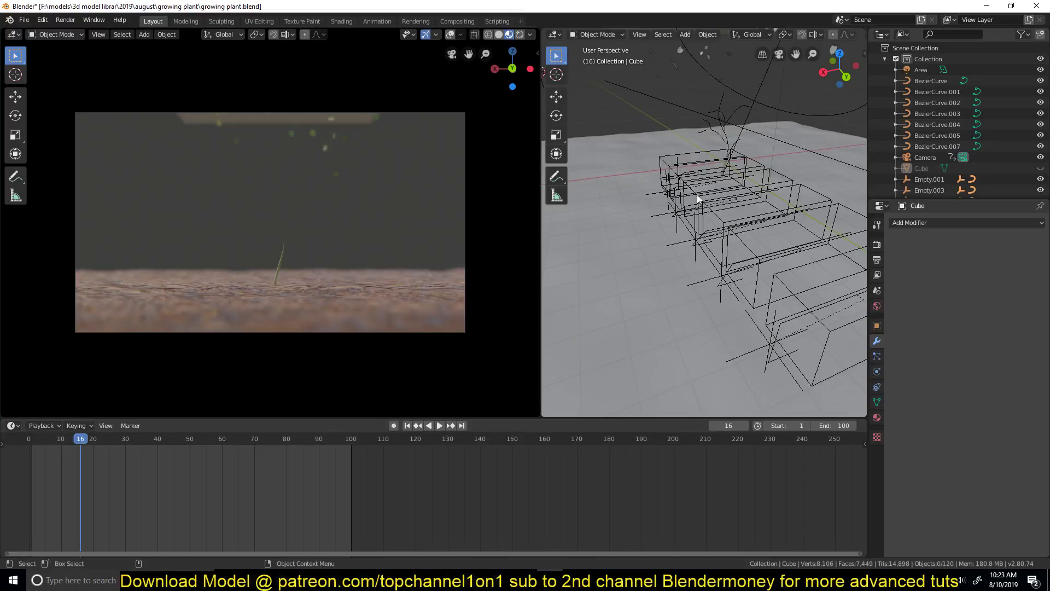
Play the finished plant animation up to frame 49 and isolate the lower side branch for a closer view.
key(space)
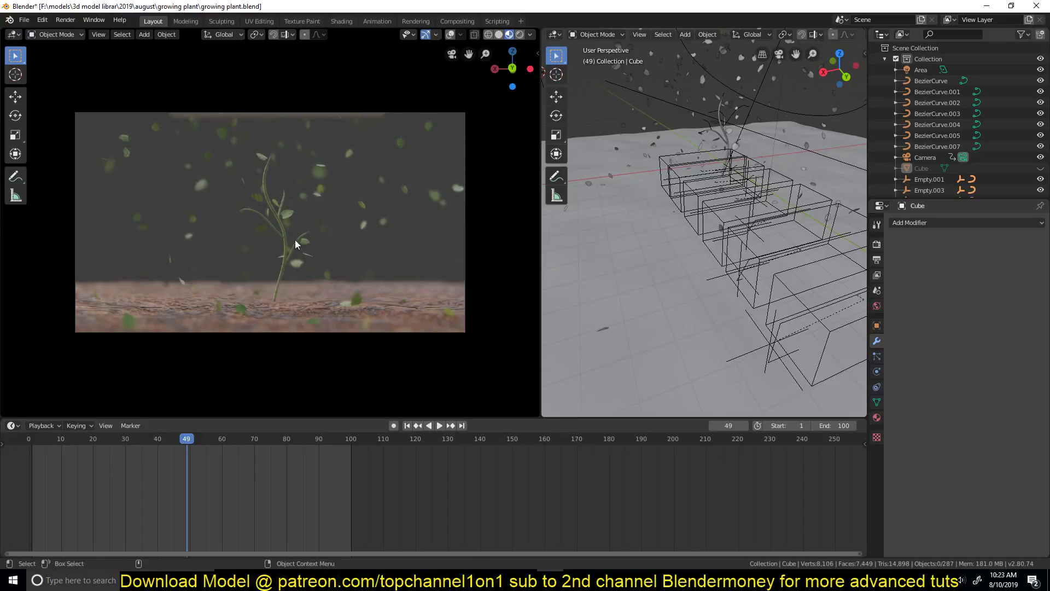
scroll(283, 249, up, 3)
click(309, 255)
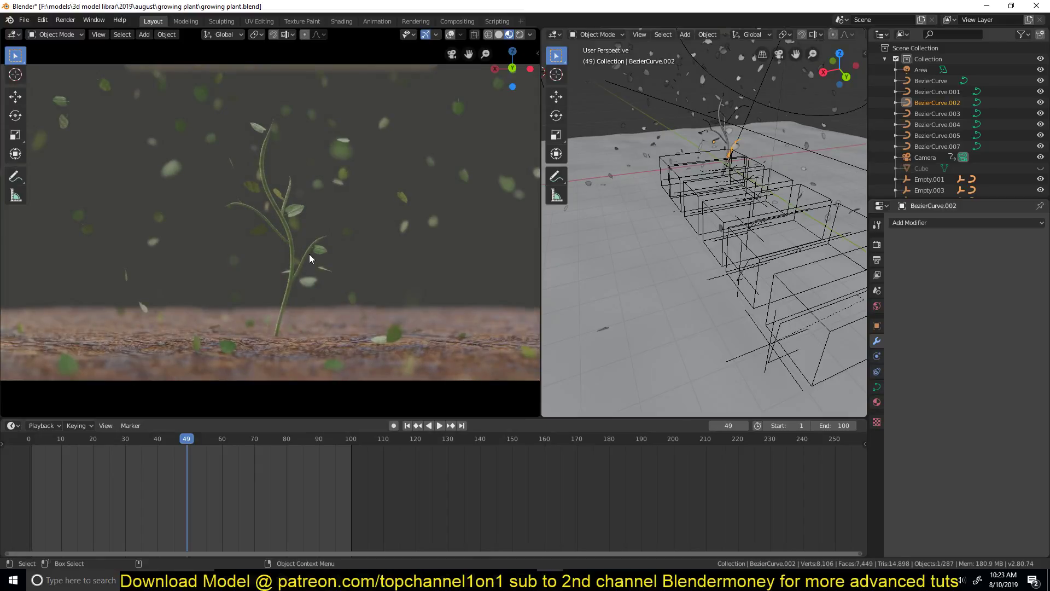
middle_drag(713, 180, 627, 204)
key(KP_Decimal)
scroll(740, 205, down, 5)
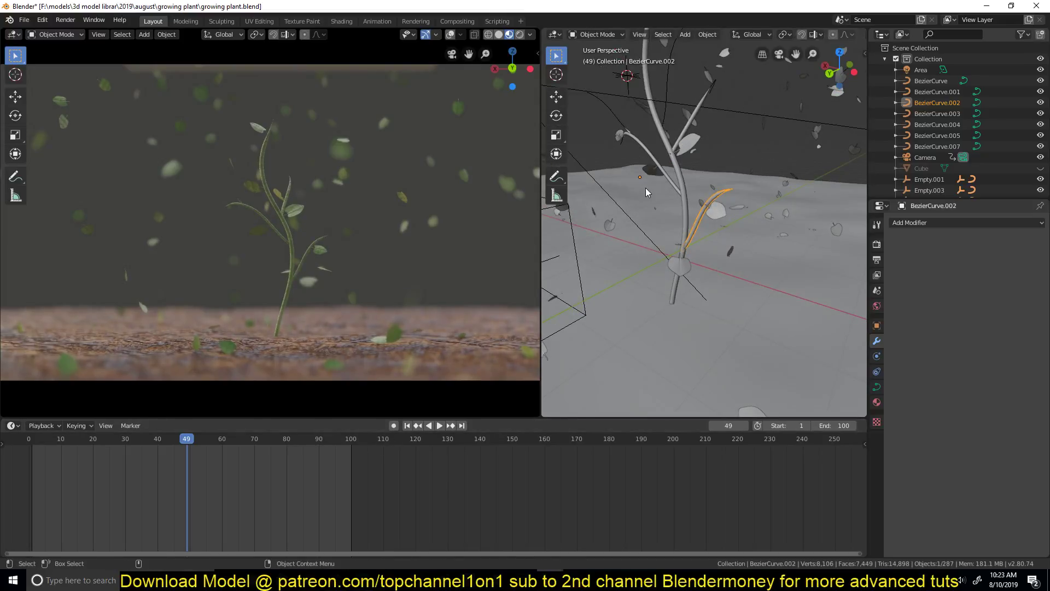
Examine the curve geometry settings and taper objects of the three side branches.
click(877, 387)
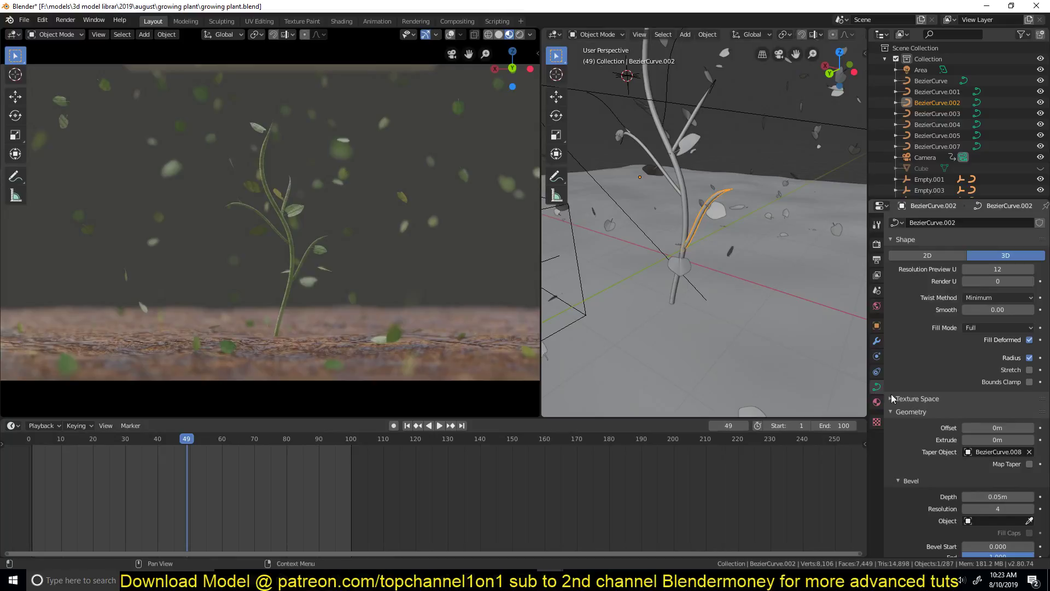
scroll(1001, 480, down, 4)
click(675, 188)
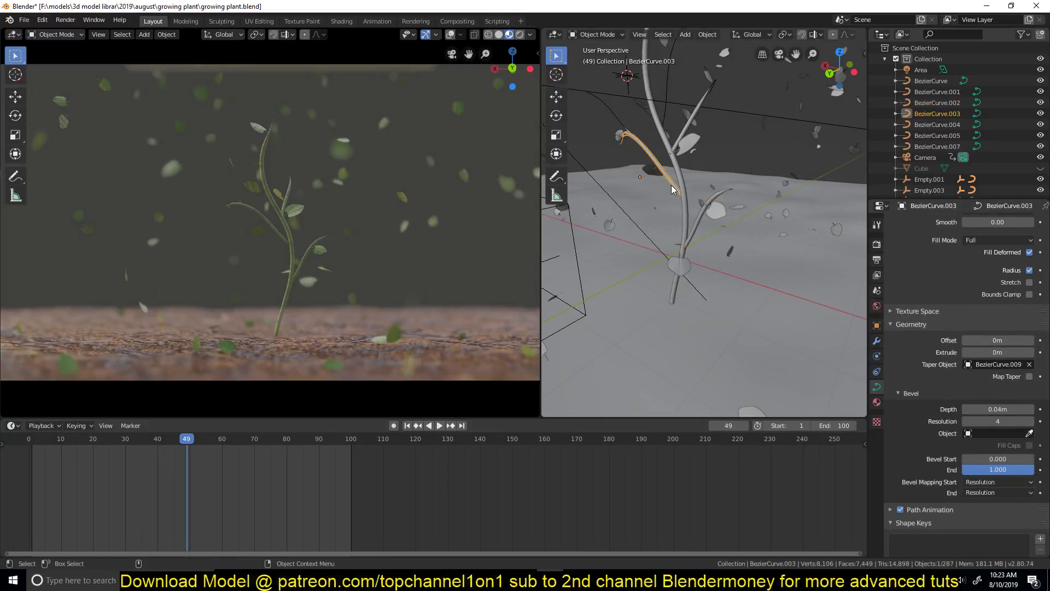
click(696, 116)
Inspect the nearest taper curve and the keyframes of the empty hooked to it.
scroll(681, 272, down, 9)
middle_drag(681, 271, 731, 274)
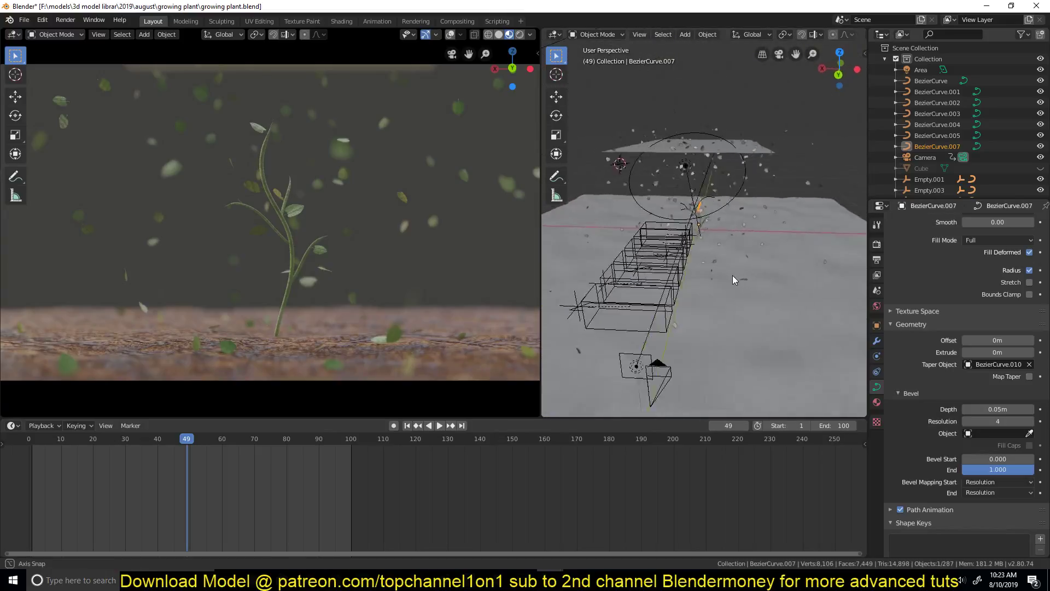
scroll(711, 287, up, 4)
shift+middle_drag(671, 298, 740, 254)
click(693, 288)
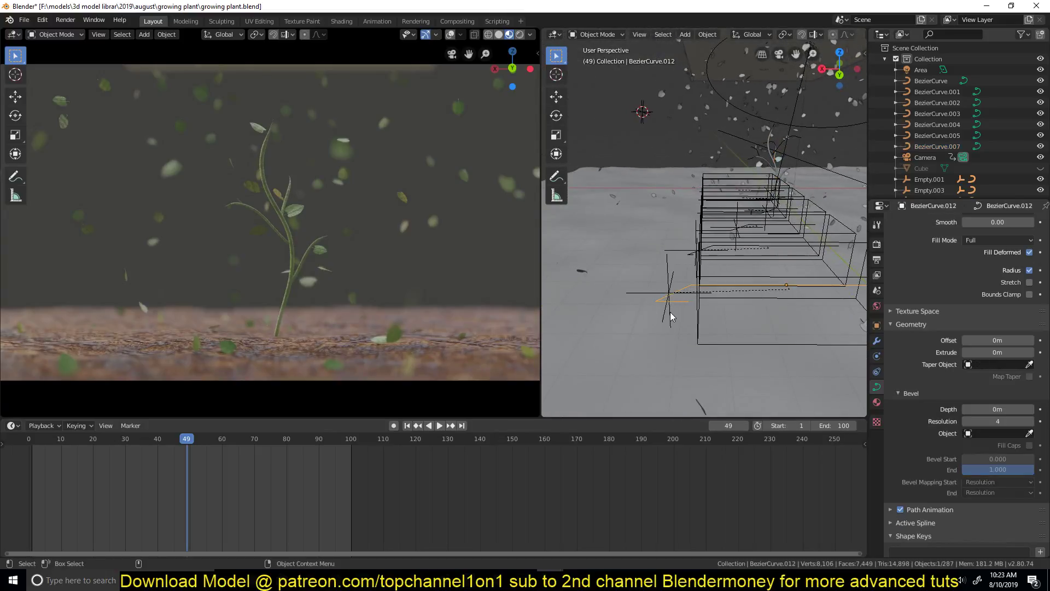
click(669, 286)
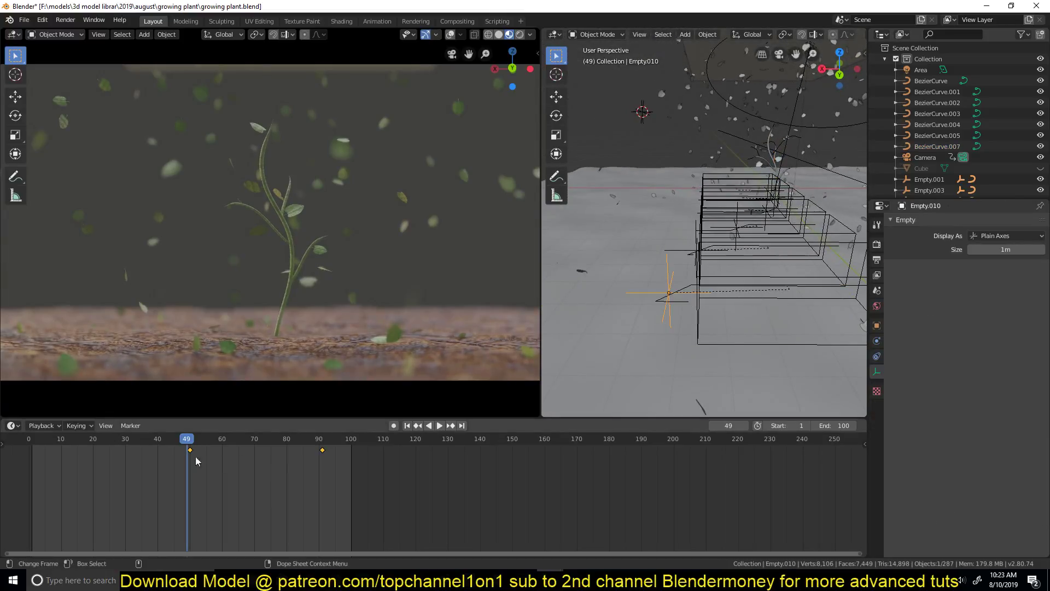
Try shifting the nearest empty's keyframes by 4 frames, and play and scrub the growth animation.
key(g)
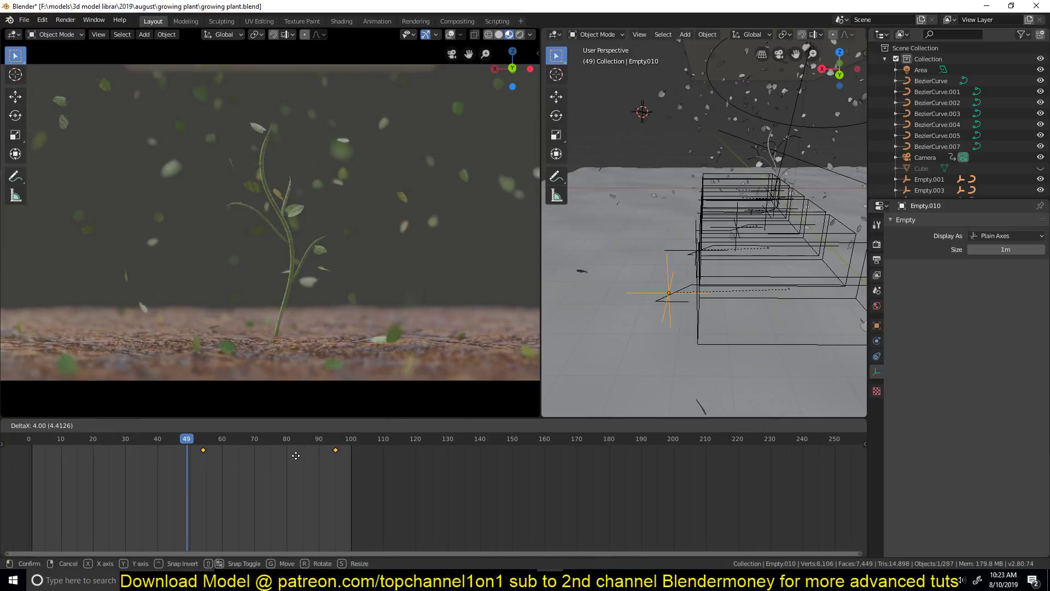
click(213, 454)
key(space)
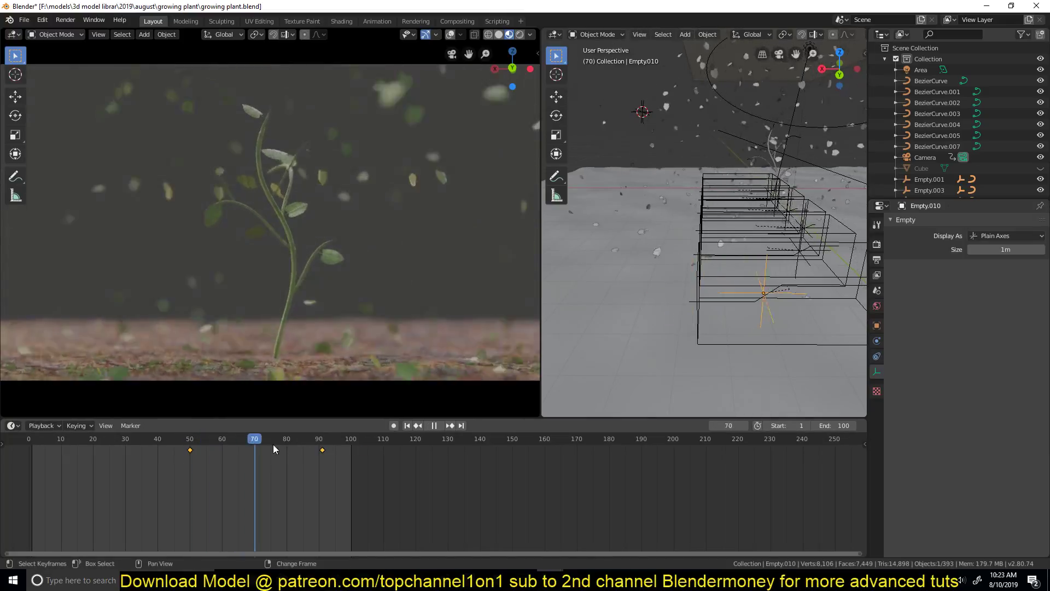
right_drag(291, 444, 159, 461)
key(space)
click(680, 247)
middle_drag(602, 335, 714, 338)
shift+click(749, 331)
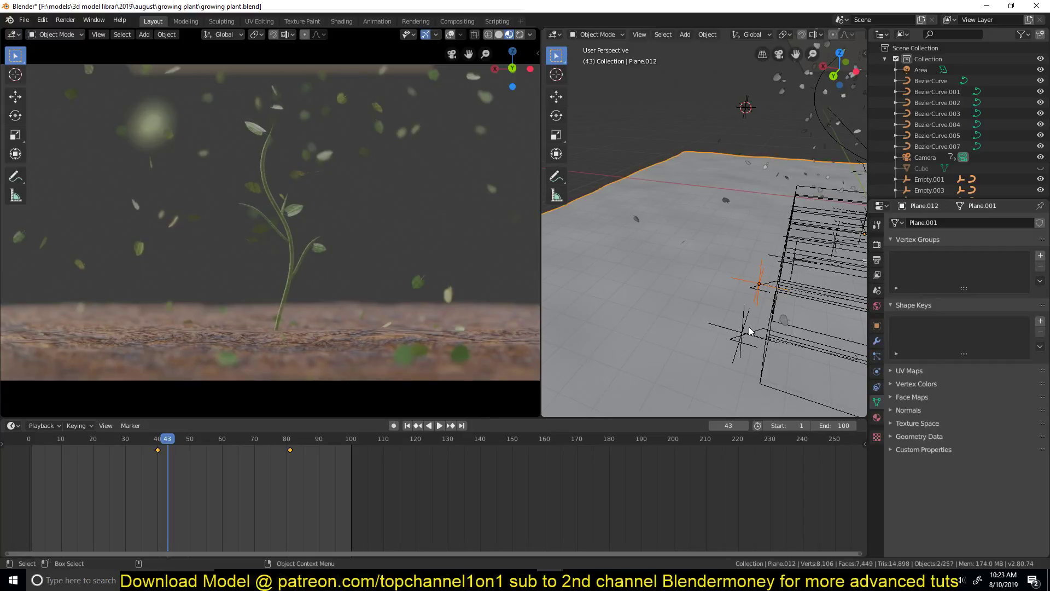
key(Delete)
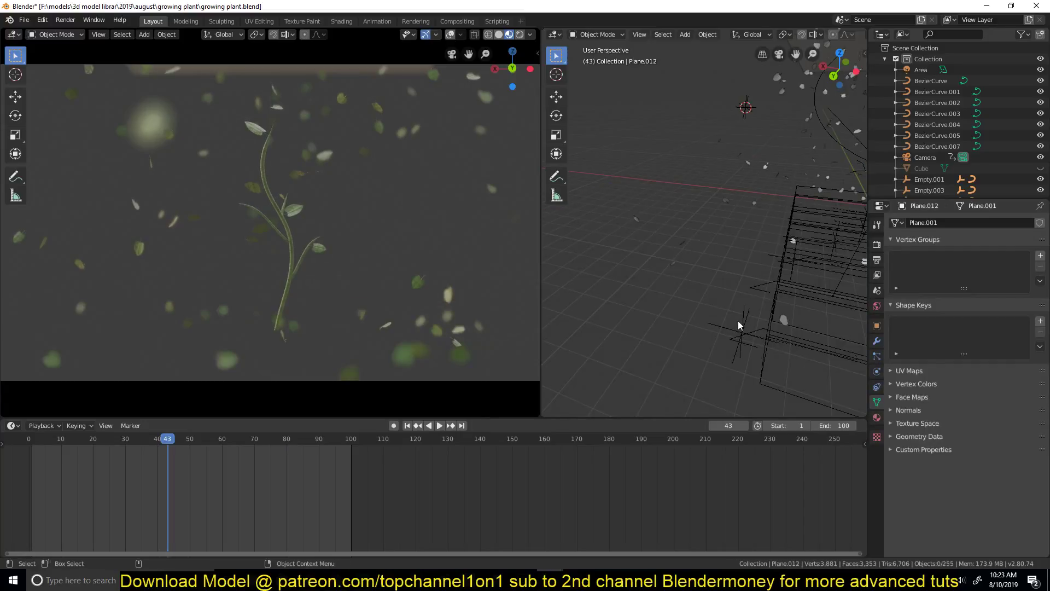
middle_drag(737, 321, 690, 324)
middle_drag(596, 320, 668, 304)
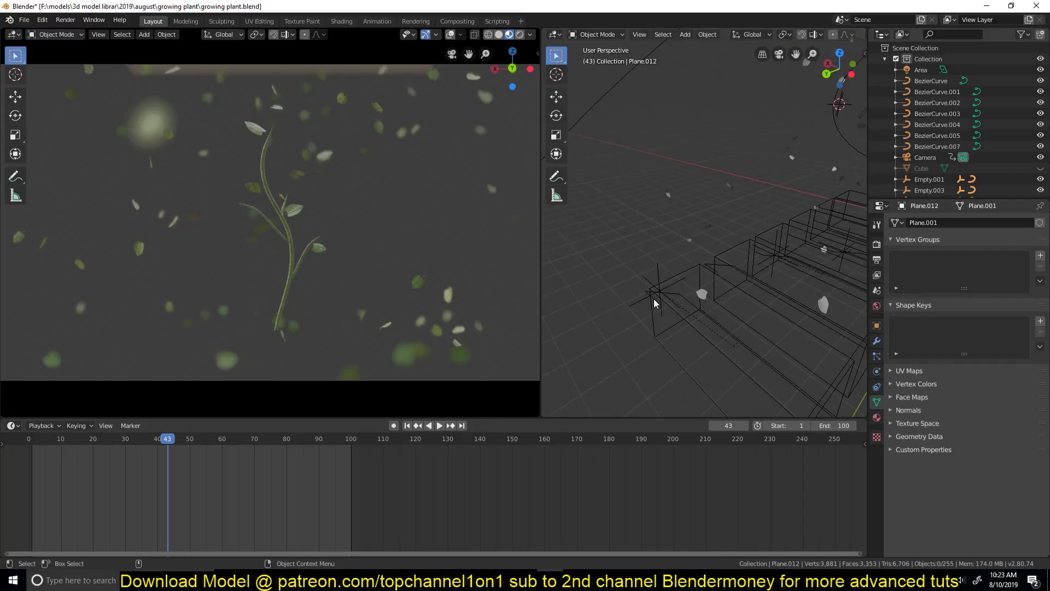
click(661, 295)
key(alt+h)
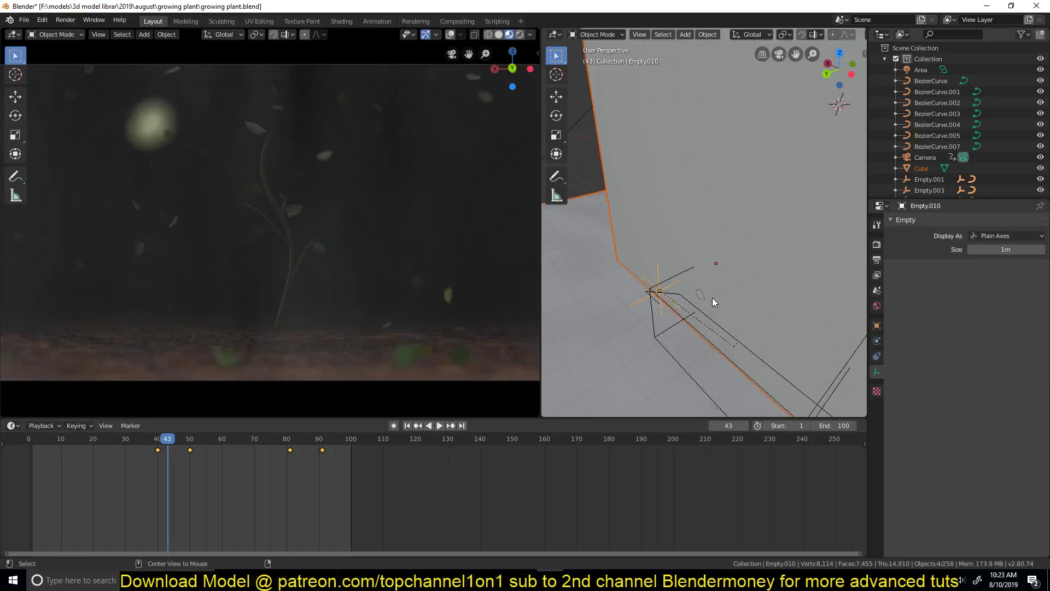
key(h)
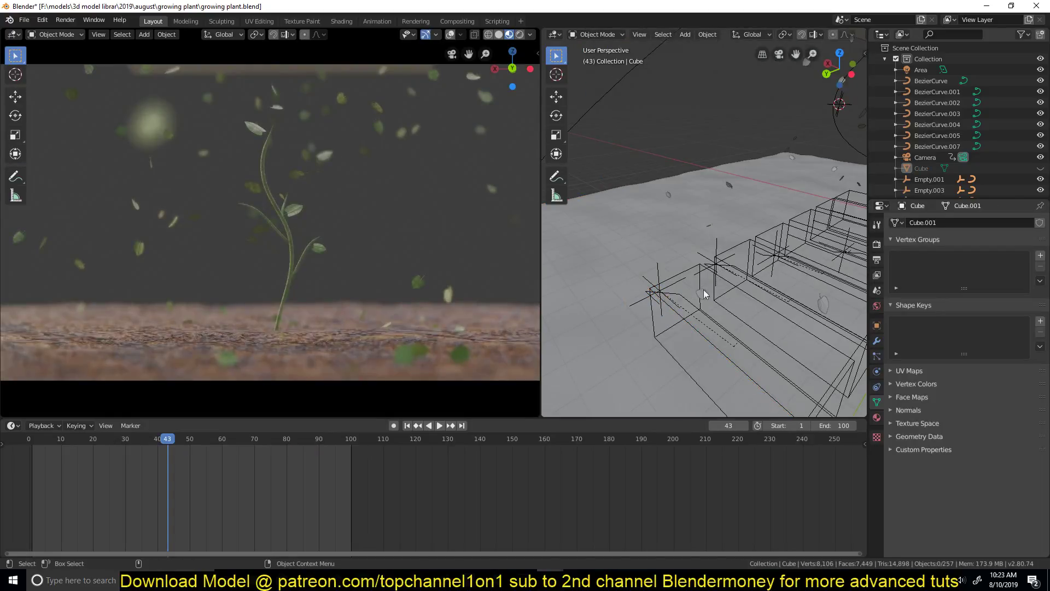
Hide the ground plane and select all six empties that drive the taper curves.
click(657, 247)
key(h)
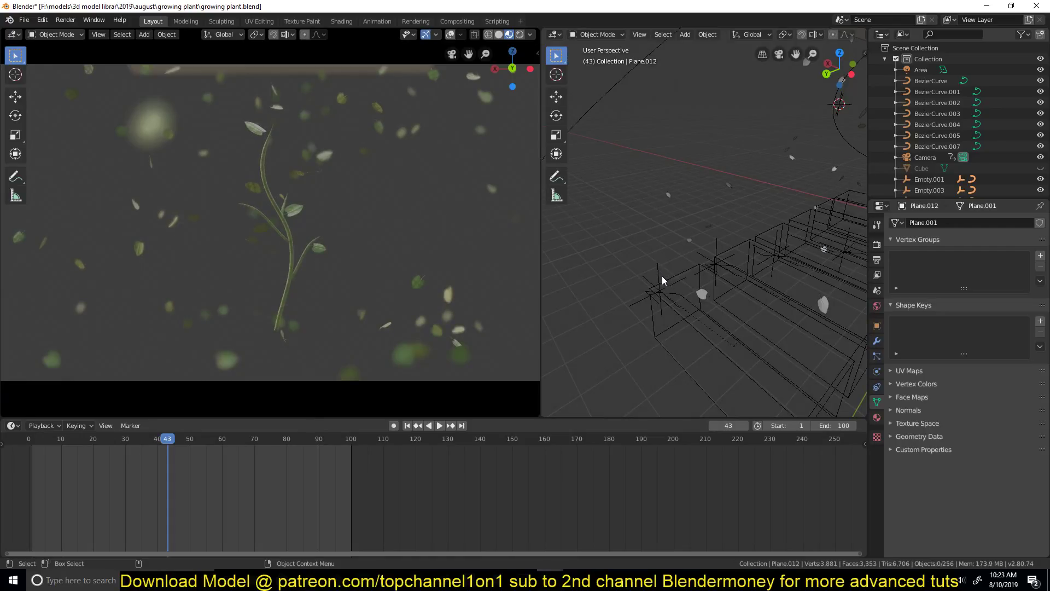
click(661, 284)
middle_drag(713, 243, 635, 312)
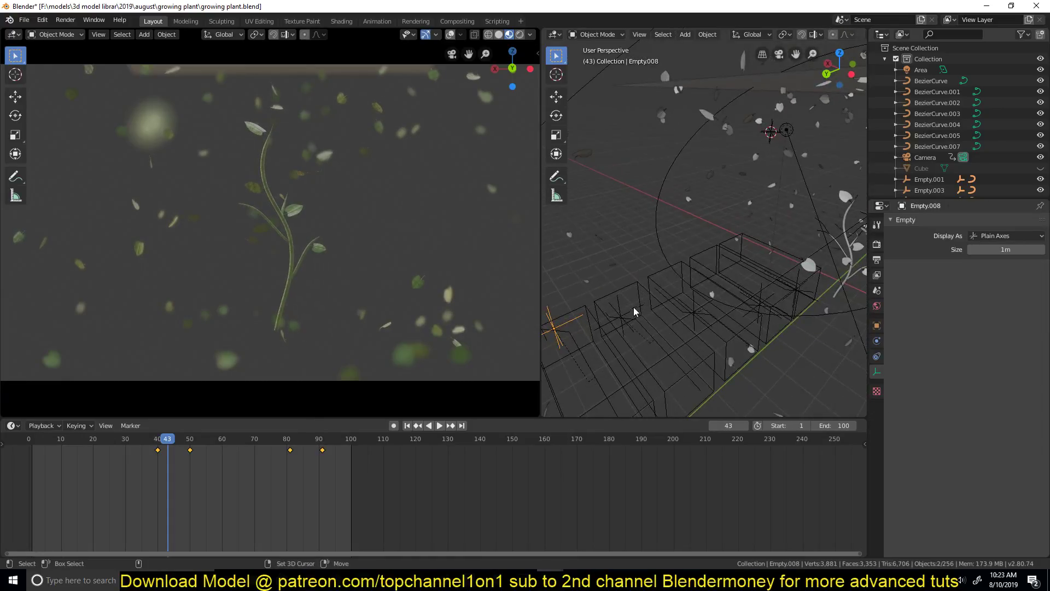
shift+click(693, 306)
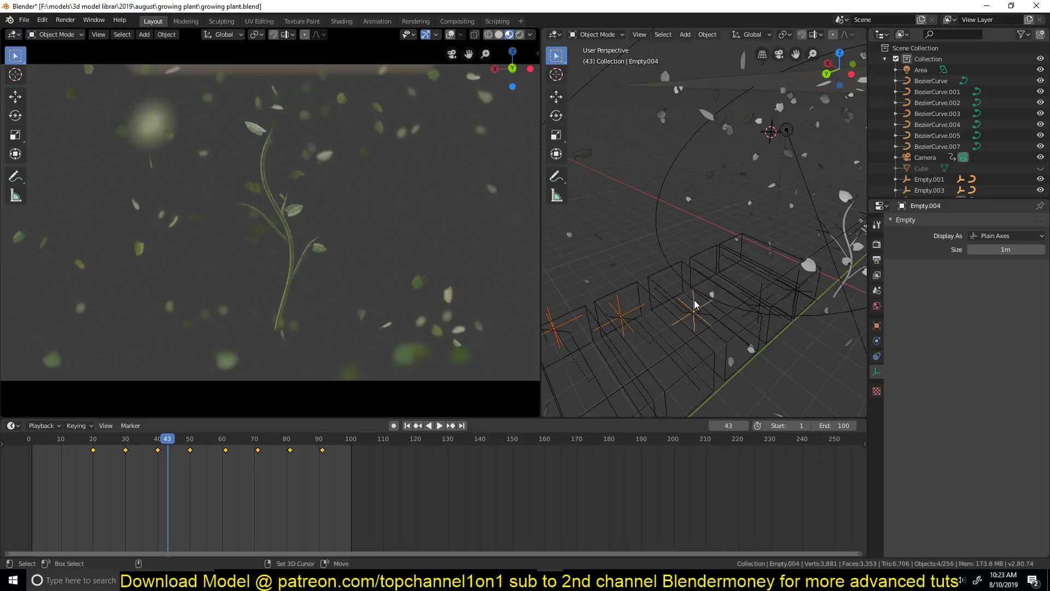
shift+click(761, 296)
key(ctrl+z)
shift+click(761, 297)
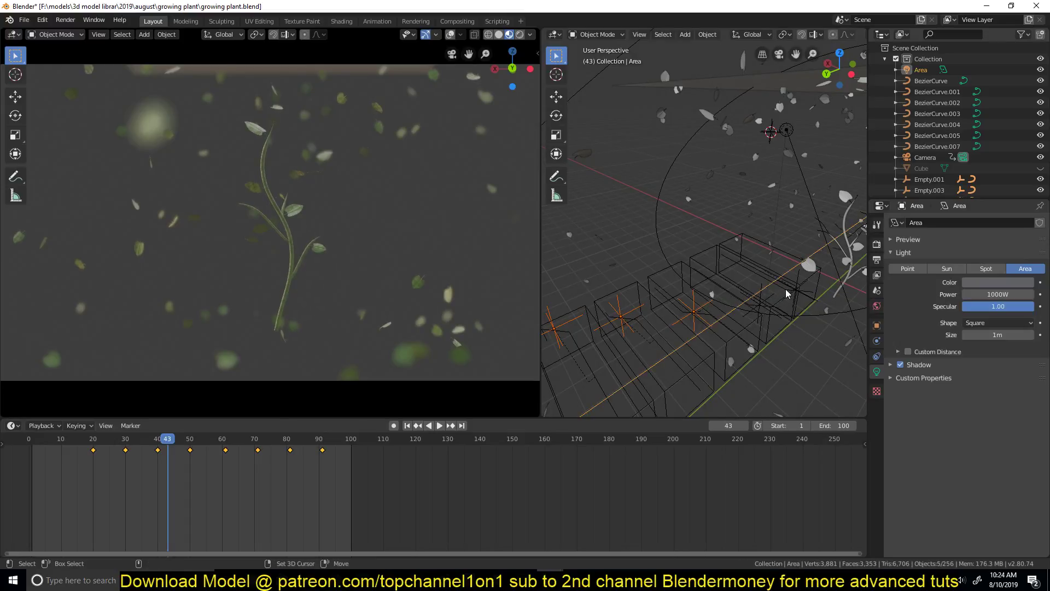
shift+click(764, 296)
shift+click(796, 284)
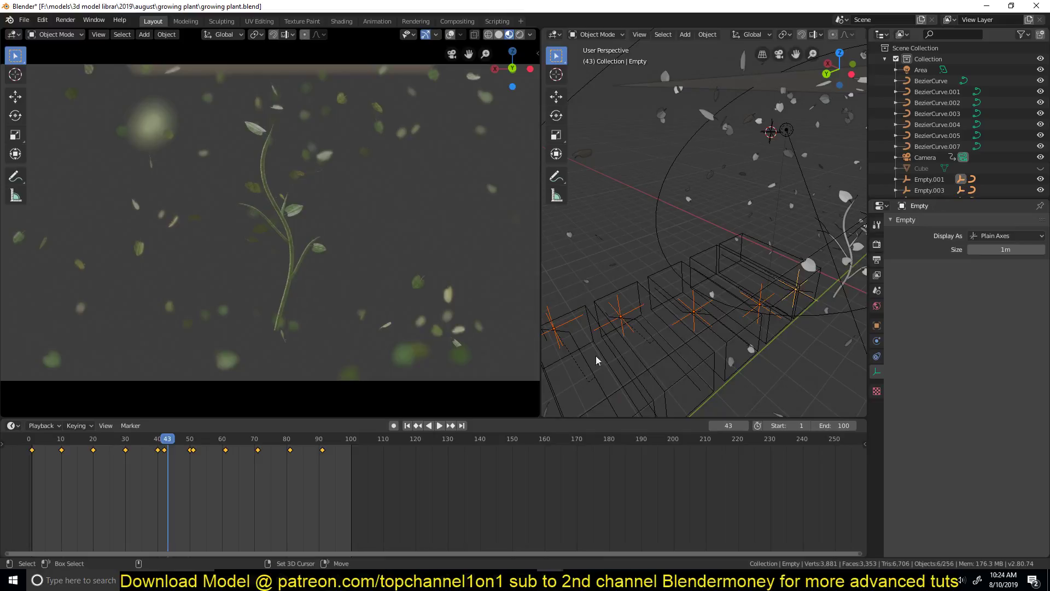
Switch the timeline to the Graph Editor and examine the F-curves of all six empties fitted in view.
key(ctrl+Tab)
scroll(286, 481, down, 14)
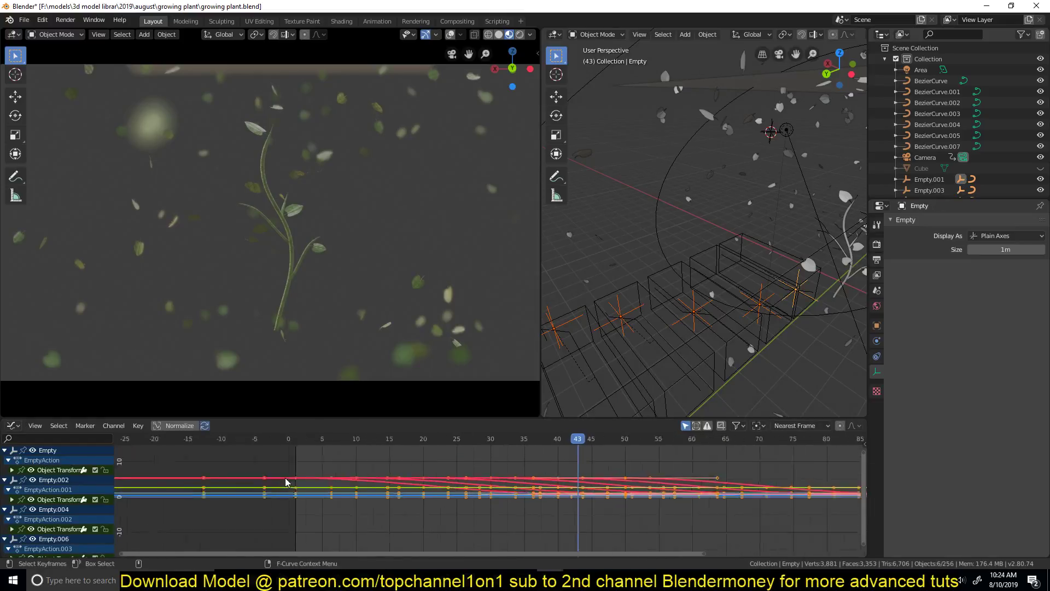
key(Home)
scroll(345, 485, down, 2)
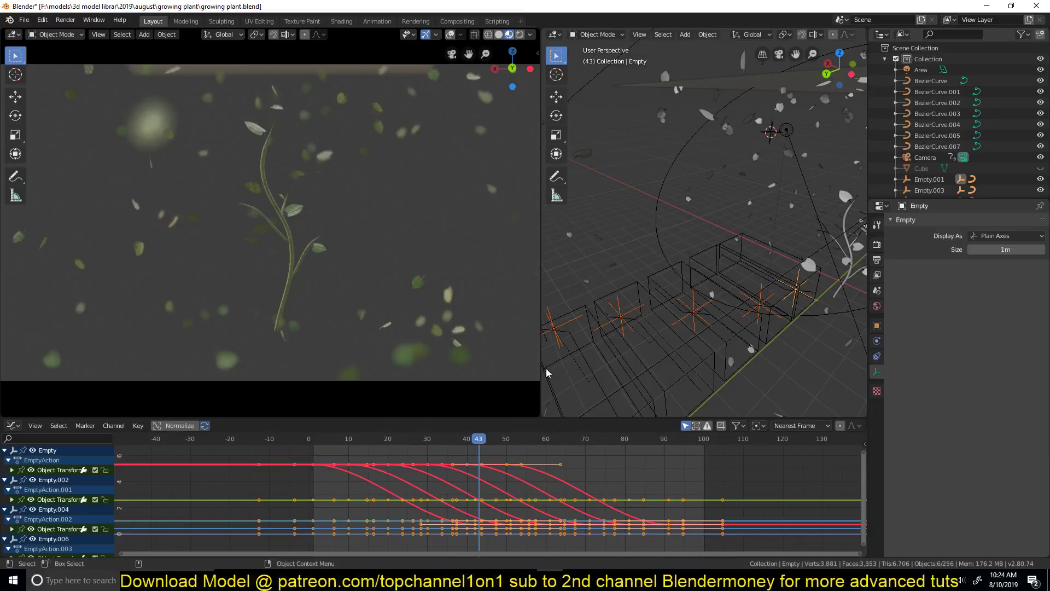
scroll(724, 293, up, 5)
Compare the staggered F-curves of the individual empties one by one and scrub the animation to frame 38.
click(649, 234)
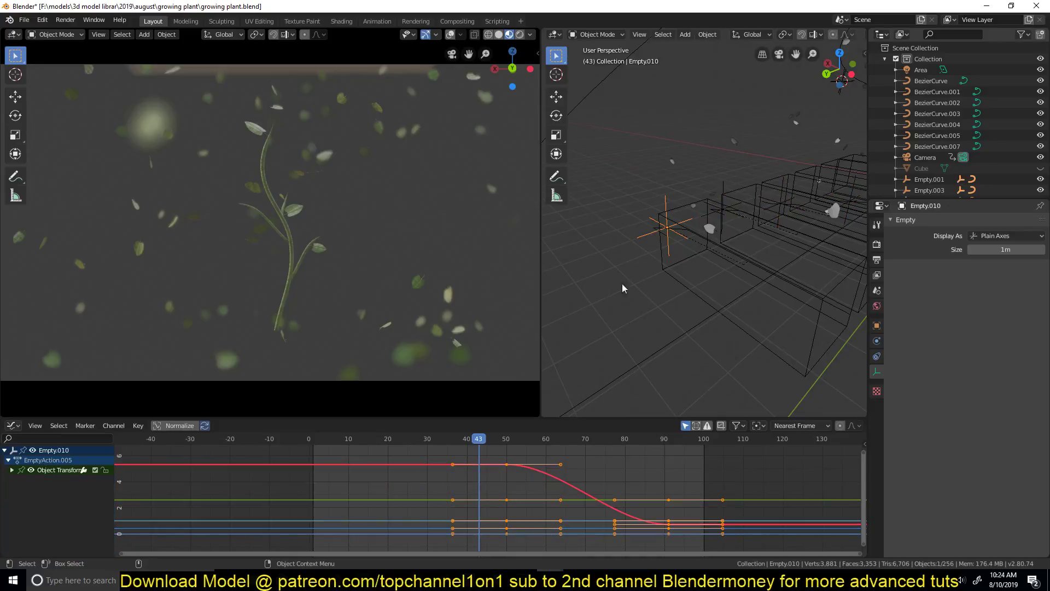
click(723, 189)
middle_drag(723, 189, 706, 268)
click(697, 277)
click(771, 276)
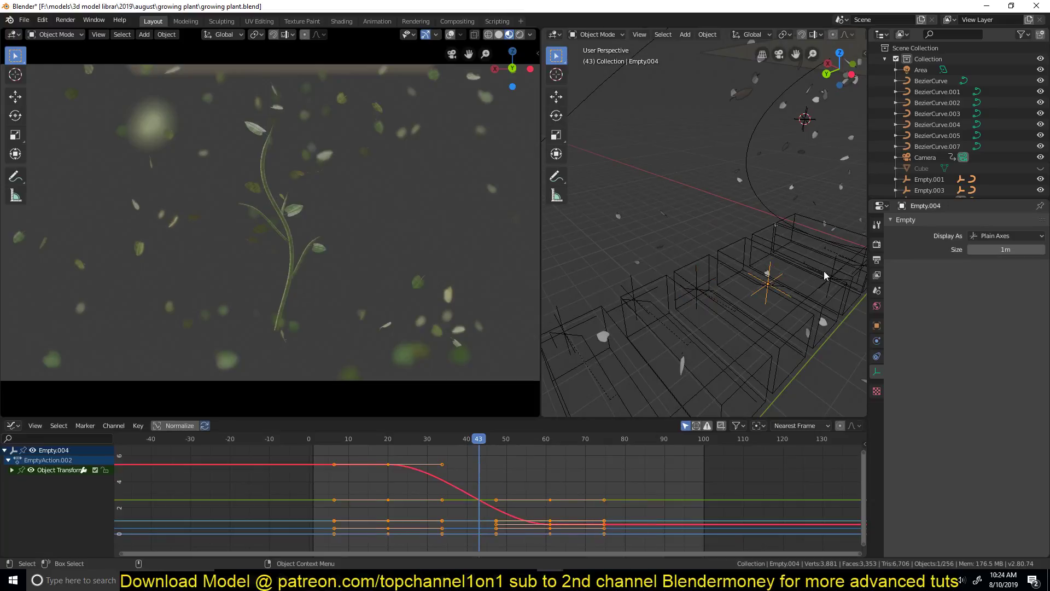
click(835, 271)
middle_drag(835, 271, 780, 276)
click(828, 278)
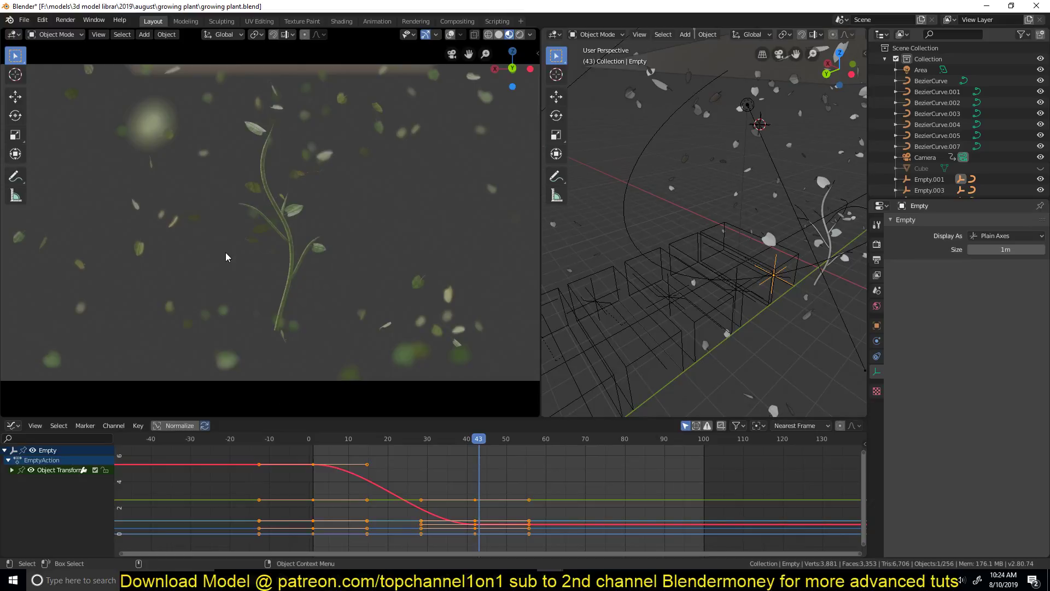
right_drag(320, 465, 458, 463)
Switch to the Blender window with the single stem and add a scaled-down, rotated duplicate of the stem as a side branch.
click(549, 580)
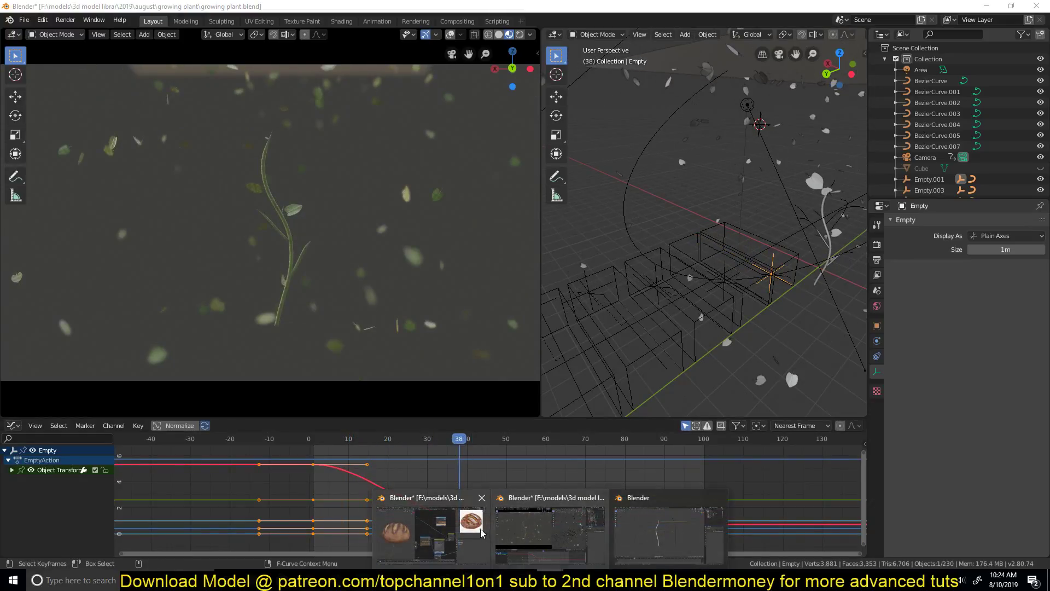
click(626, 530)
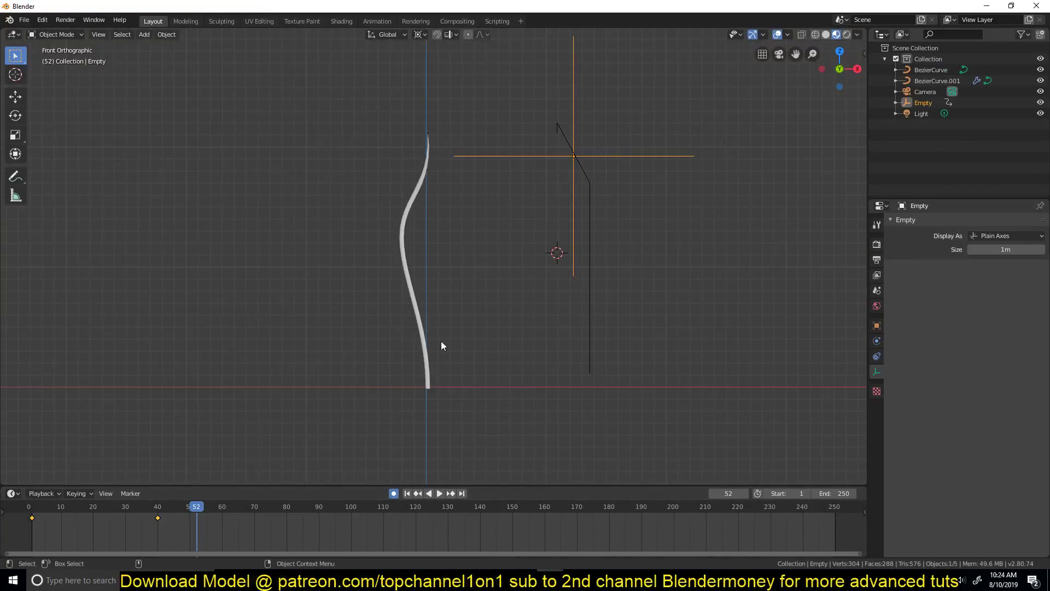
click(419, 351)
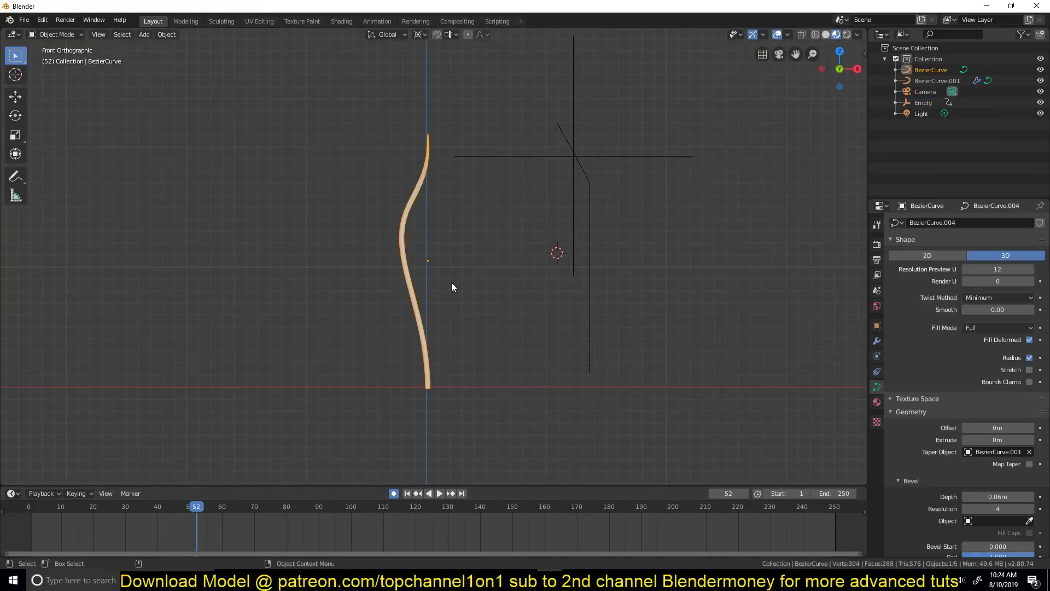
key(shift+d)
click(468, 266)
key(s)
click(542, 310)
key(r)
click(467, 306)
key(g)
click(435, 311)
Subdivide the side branch's lower segment and move the new control point outward to bend the branch.
scroll(445, 319, up, 3)
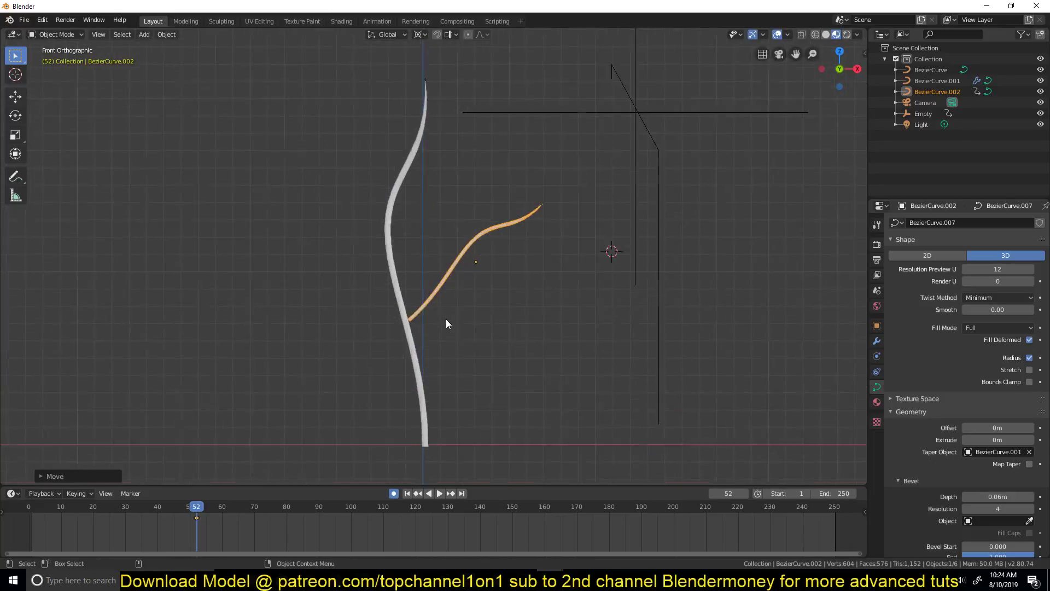
key(Tab)
click(417, 325)
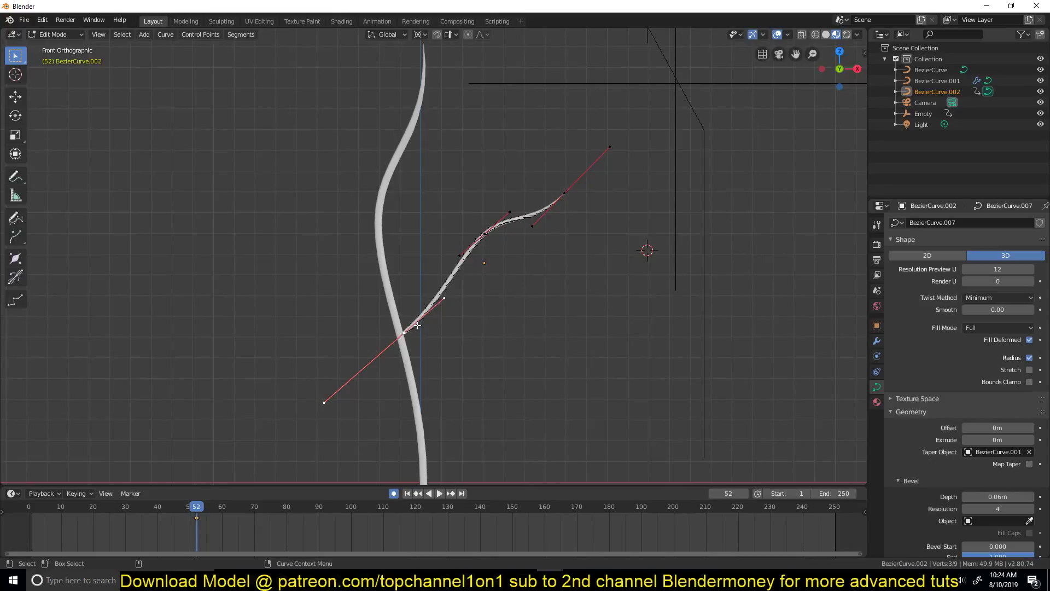
shift+click(484, 234)
right_click(502, 232)
click(503, 232)
key(g)
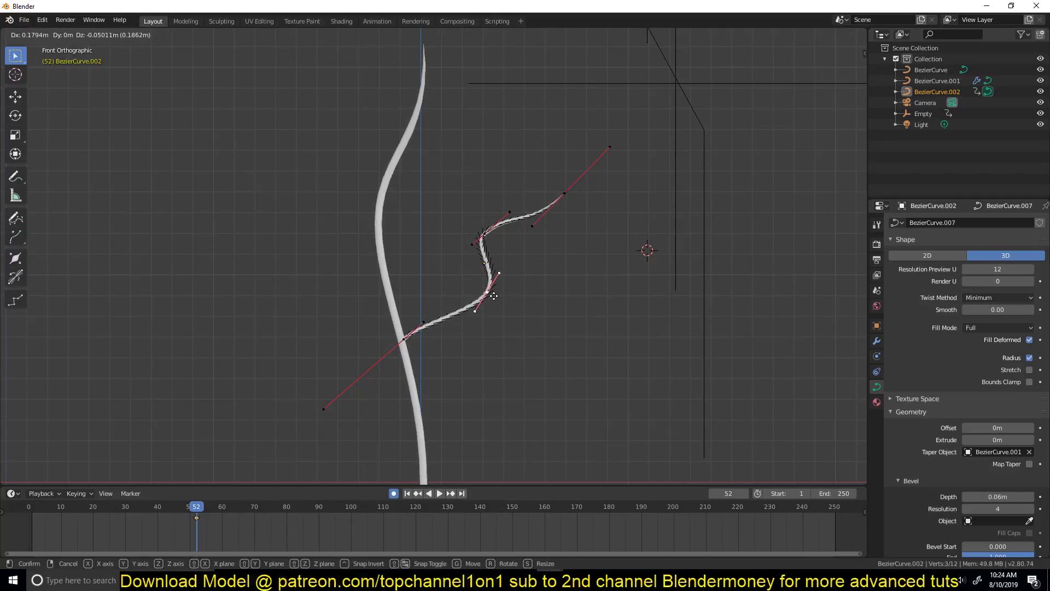
click(484, 298)
key(Tab)
scroll(491, 324, down, 3)
click(165, 524)
key(x)
click(482, 290)
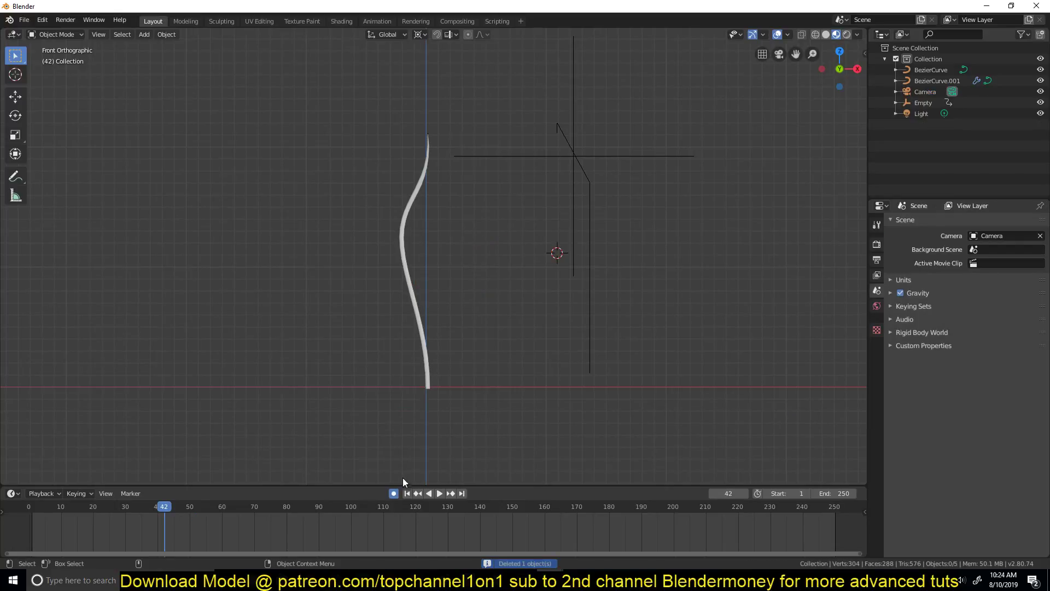
key(ctrl+z)
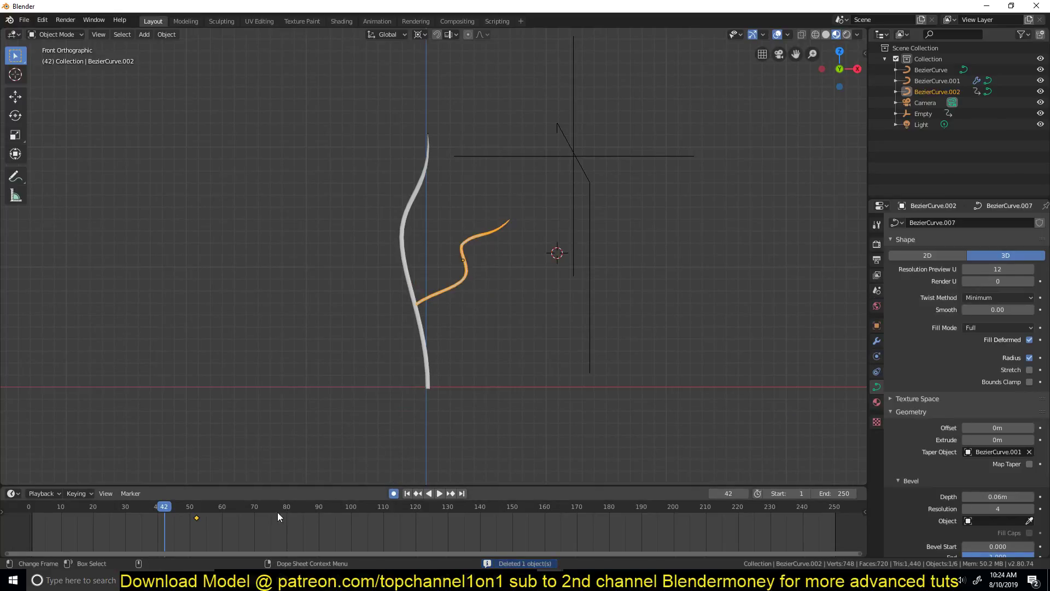
Delete the side branch's keyframe at frame 52 and turn off auto keying.
drag(191, 531, 210, 509)
key(x)
click(231, 512)
click(393, 494)
Go to frame 20, switch to the top view and change the transform pivot point for rotating the branch.
right_drag(192, 531, 93, 509)
scroll(371, 328, up, 2)
click(389, 327)
shift+middle_drag(383, 328, 435, 283)
key(KP_7)
click(436, 286)
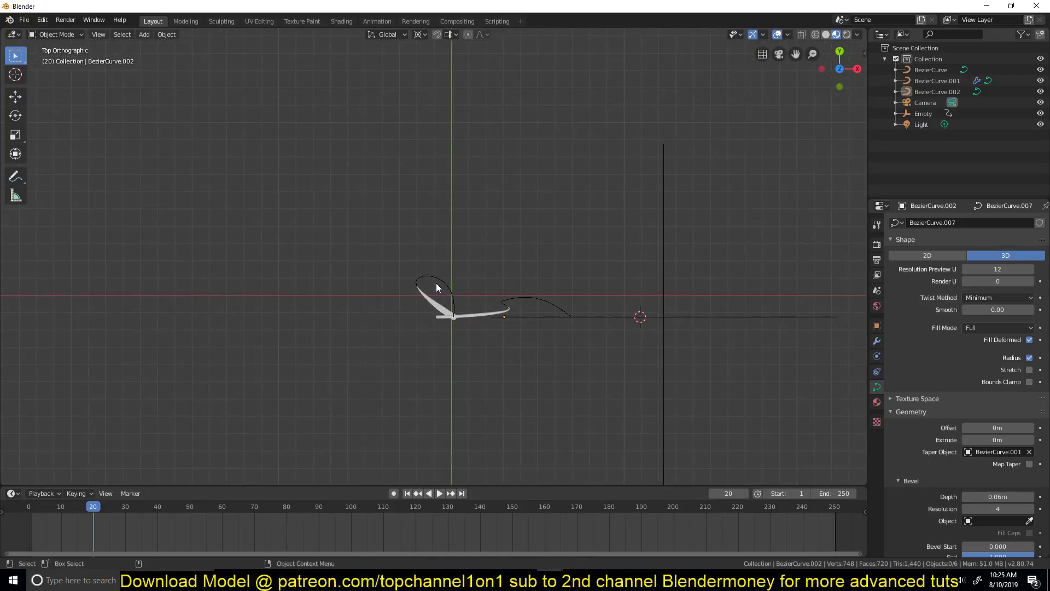
key(r)
right_click(539, 313)
key(period)
click(552, 253)
Rotate the side branch in top view, and reposition it from top and front so its base meets the main stem.
key(r)
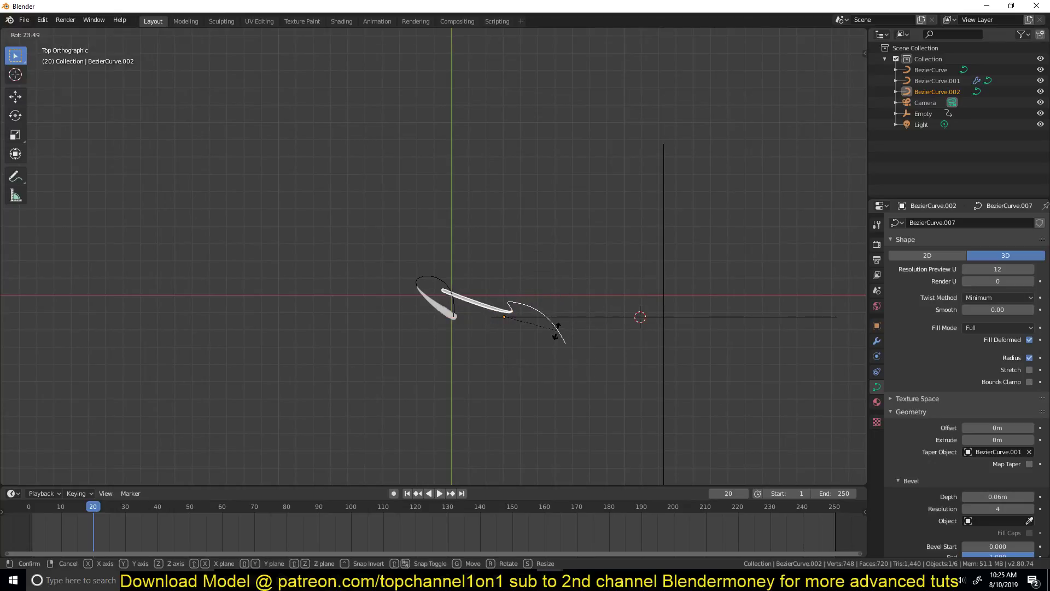
click(556, 320)
key(g)
click(543, 314)
key(g)
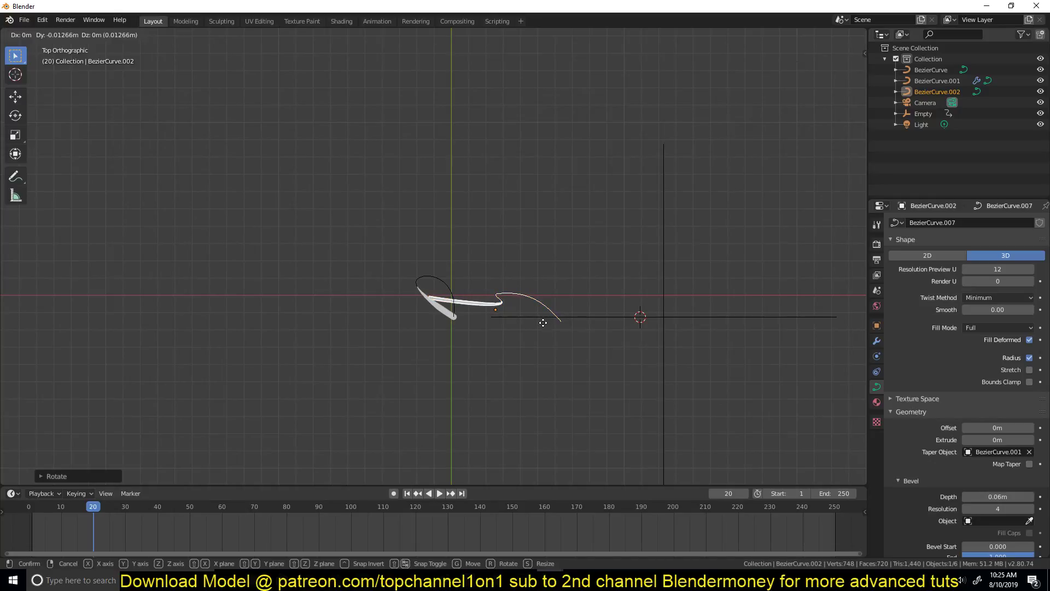
click(543, 326)
key(KP_1)
key(g)
click(536, 293)
Shorten the side branch by deleting its two upper control points in Edit Mode.
drag(126, 508, 100, 518)
click(501, 210)
key(Tab)
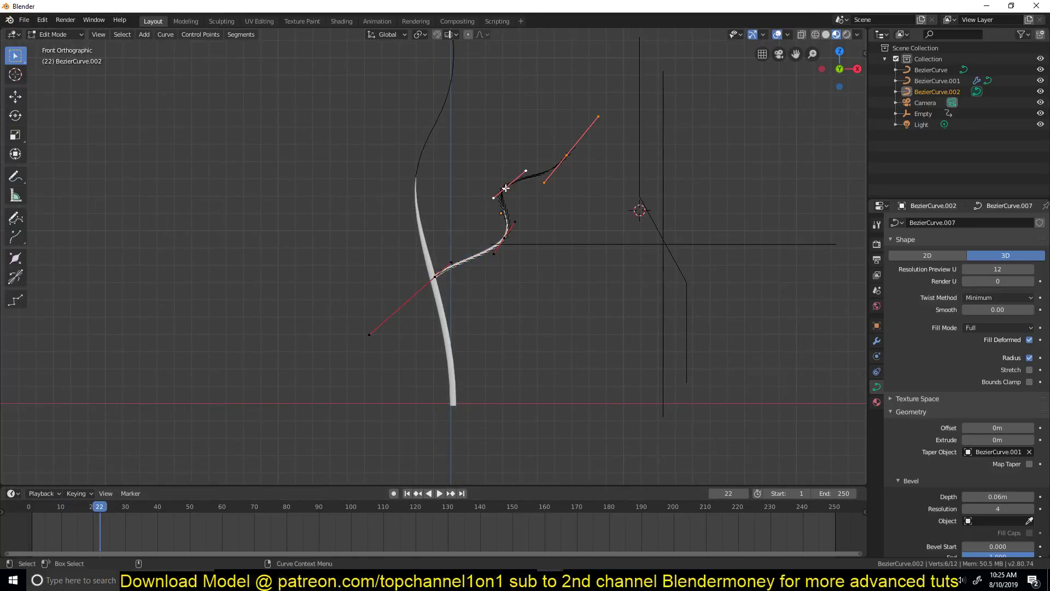
key(Tab)
At frame 41, duplicate the side branch to the opposite side of the stem, higher up, and rotate it to point outward.
drag(114, 543, 160, 514)
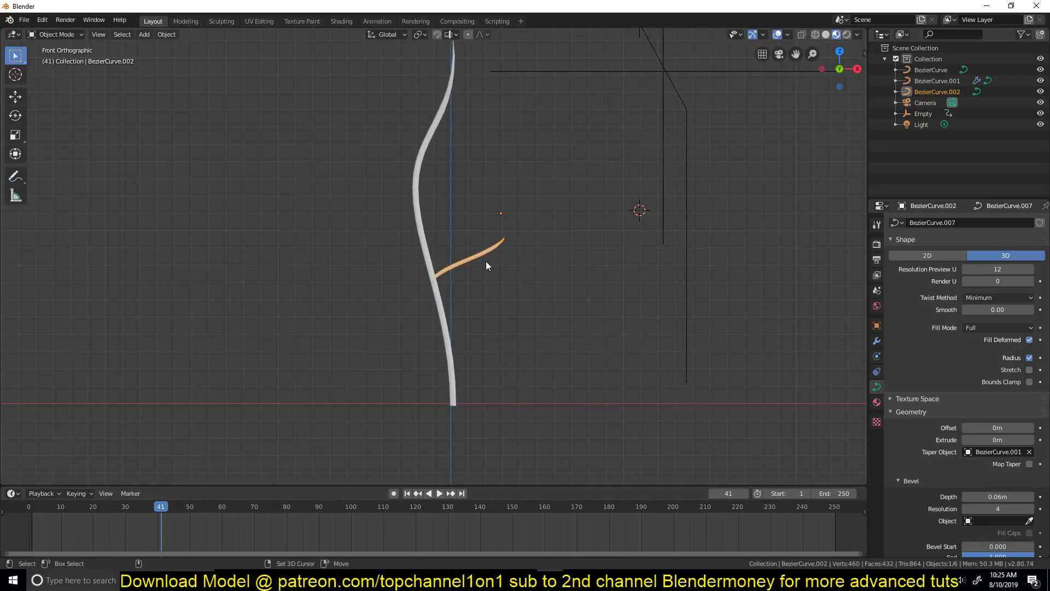
key(shift+d)
click(404, 191)
key(r)
click(438, 166)
Move the tip handle of the new upper branch to bend it into a stronger upward curve.
key(Tab)
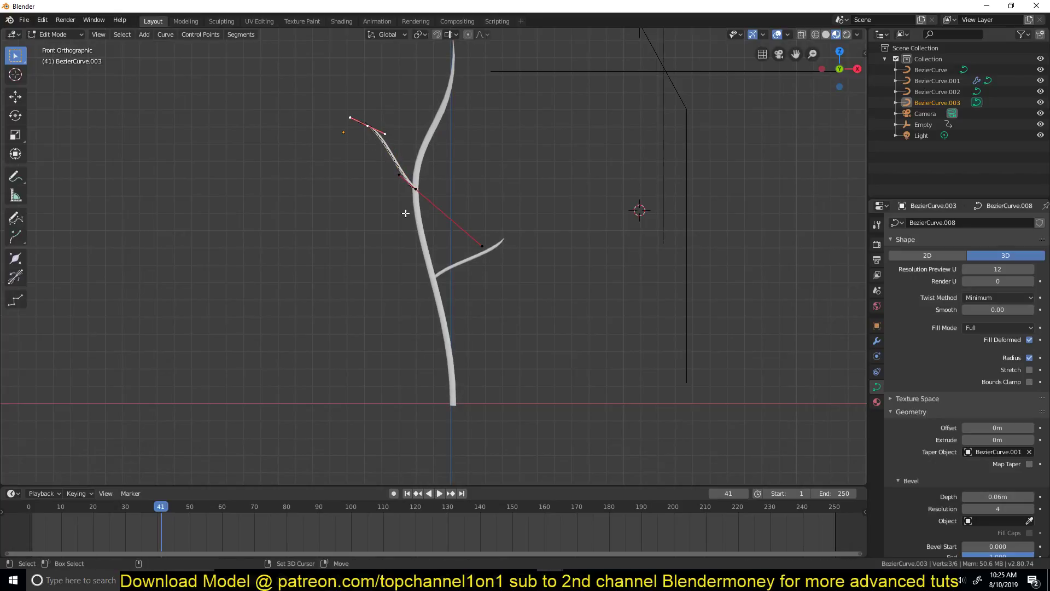
key(g)
click(337, 169)
key(Tab)
Duplicate the upper branch, rotate the copy and place its base on the upper branch as a twig.
key(shift+d)
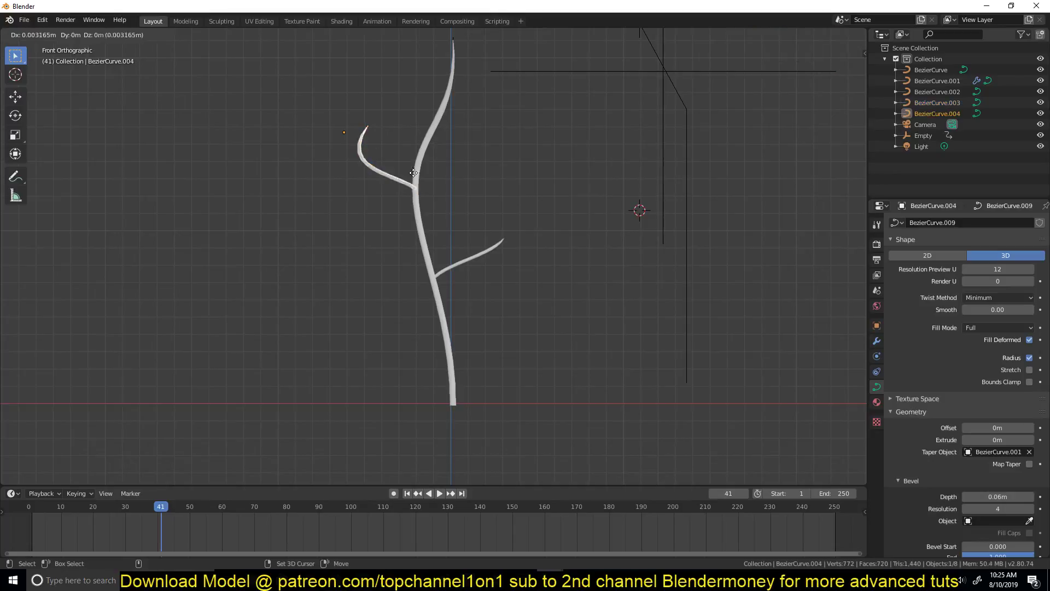
click(469, 218)
key(r)
click(388, 221)
key(g)
click(417, 128)
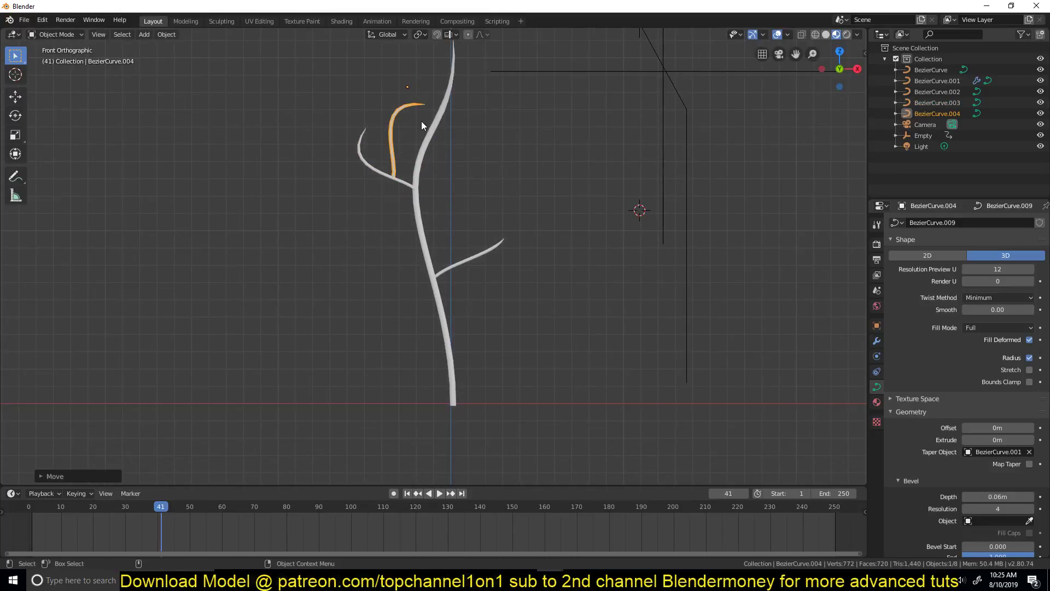
Rotate and move the twig's end control point to make it shorter and curve inward.
key(Tab)
click(429, 108)
key(r)
click(448, 139)
key(g)
click(401, 167)
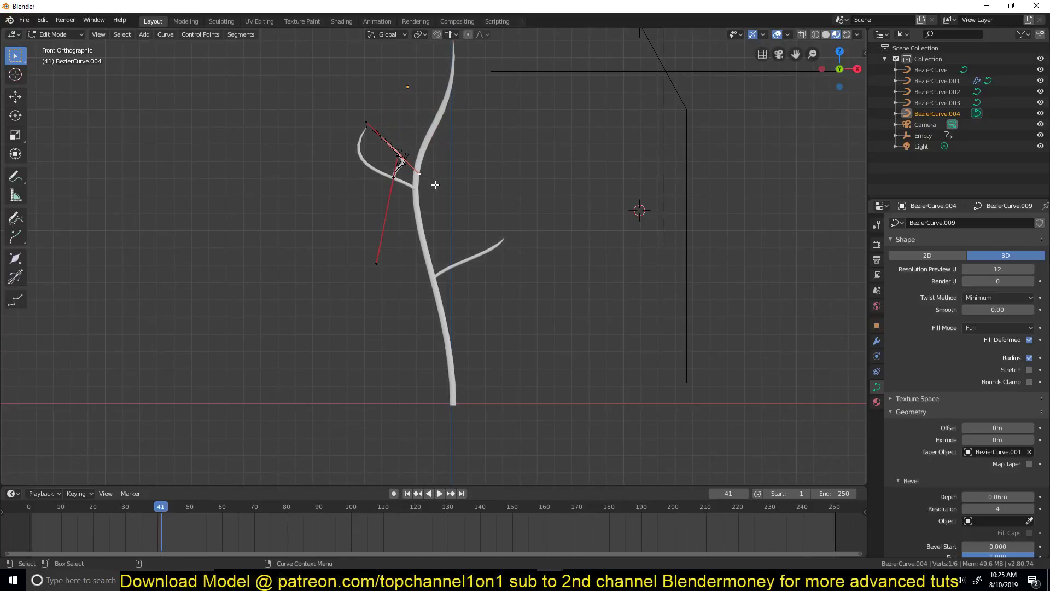
key(Tab)
Duplicate the upper branch together with its twig and attach the copies to the lower part of the stem.
shift+click(387, 175)
key(shift+d)
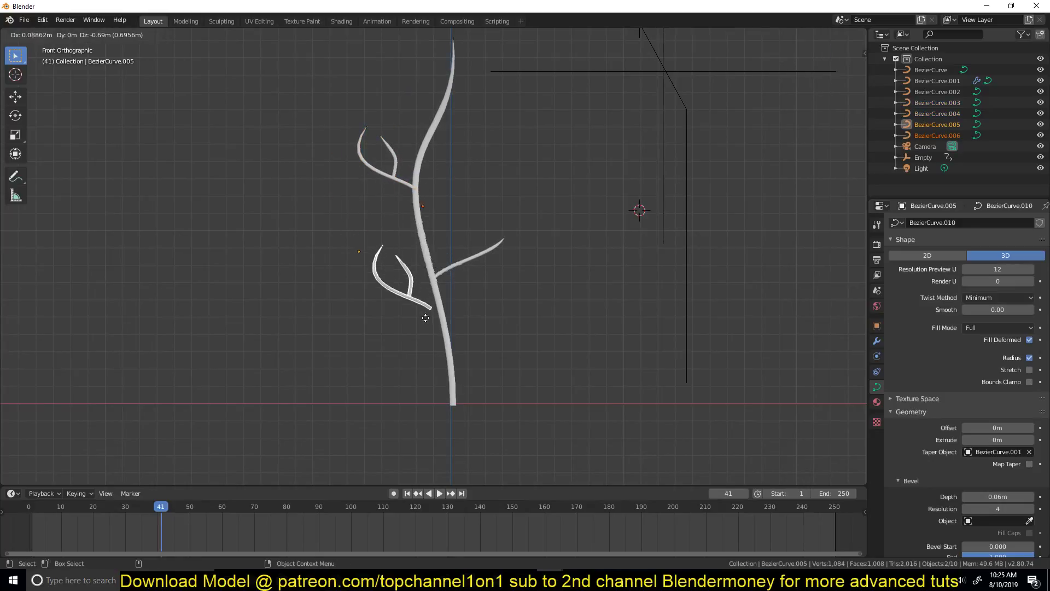
click(444, 346)
Reshape the lower branch by rotating and moving its tip control point and handle outward into a longer, flatter curve.
click(417, 323)
key(Tab)
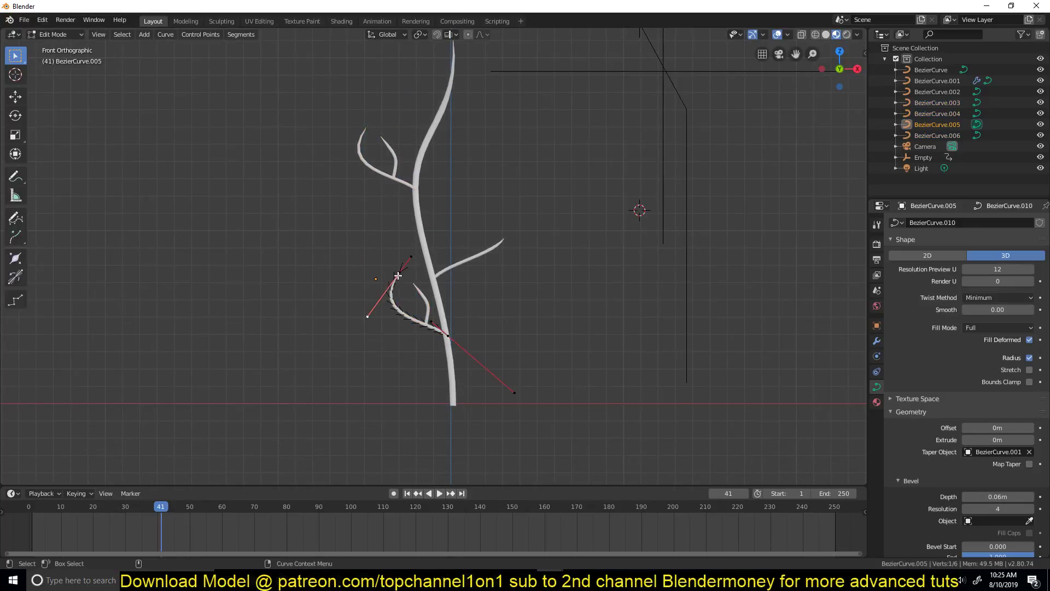
key(r)
click(392, 268)
key(g)
click(370, 293)
click(383, 291)
key(g)
click(367, 332)
key(Tab)
Play and scrub the animation to examine how the stem and all branches grow.
scroll(460, 312, down, 3)
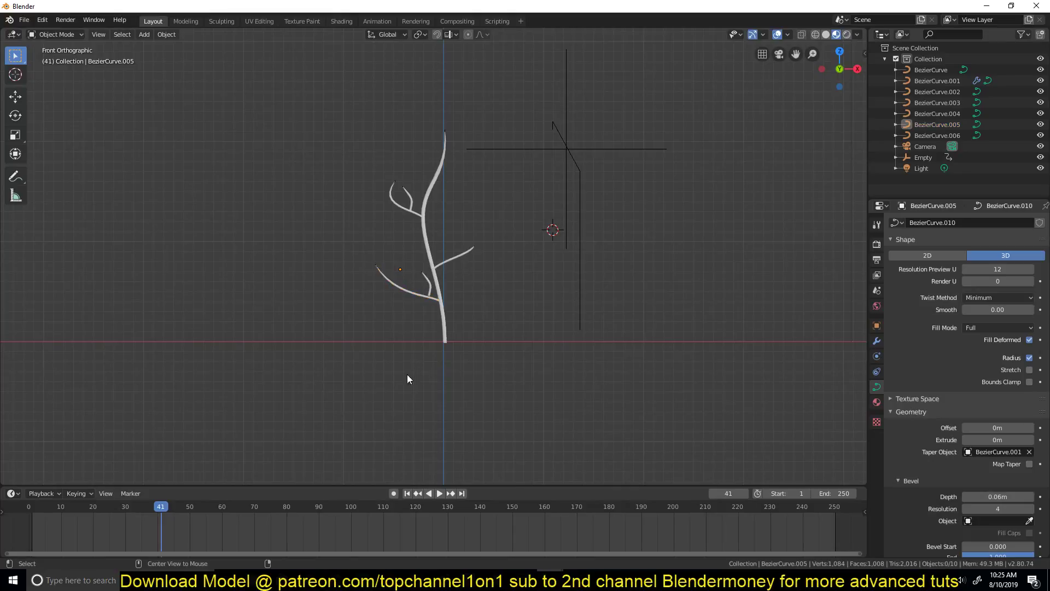
click(108, 524)
key(space)
mouse_move(107, 521)
mouse_down()
mouse_move(75, 516)
mouse_move(165, 516)
mouse_move(63, 515)
mouse_move(106, 515)
mouse_up()
key(space)
middle_drag(169, 449, 200, 358)
key(space)
right_drag(101, 526, 192, 507)
drag(192, 507, 130, 513)
key(space)
key(KP_5)
key(KP_1)
scroll(454, 293, up, 3)
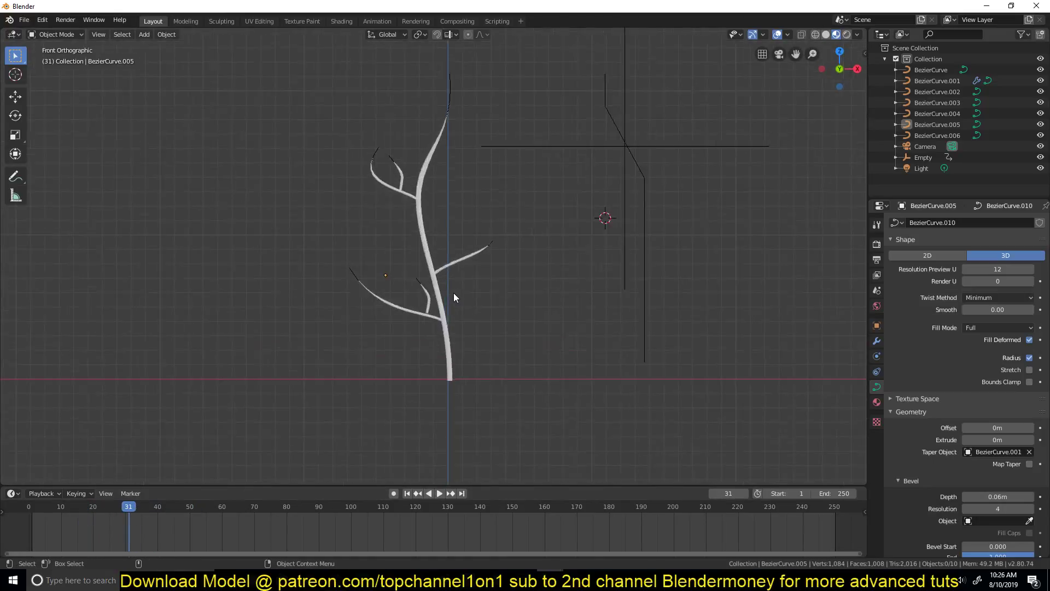
shift+middle_drag(454, 293, 398, 302)
right_drag(126, 533, 83, 534)
drag(83, 534, 107, 534)
key(space)
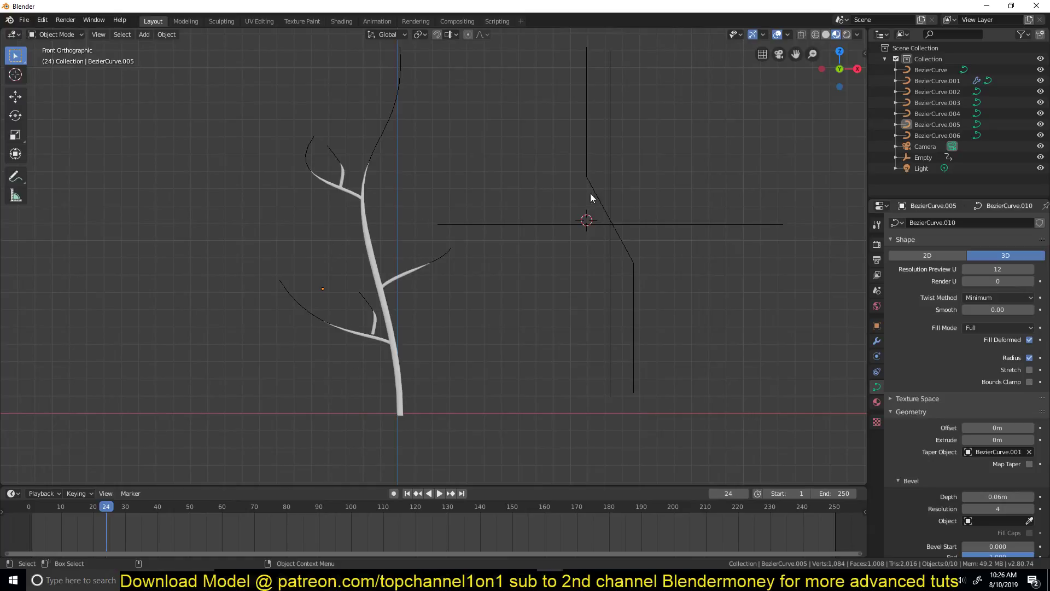
Inspect the shared taper curve and its empty, and the individual branches they control.
shift+middle_drag(595, 192, 559, 207)
drag(487, 117, 609, 327)
shift+middle_drag(365, 298, 316, 301)
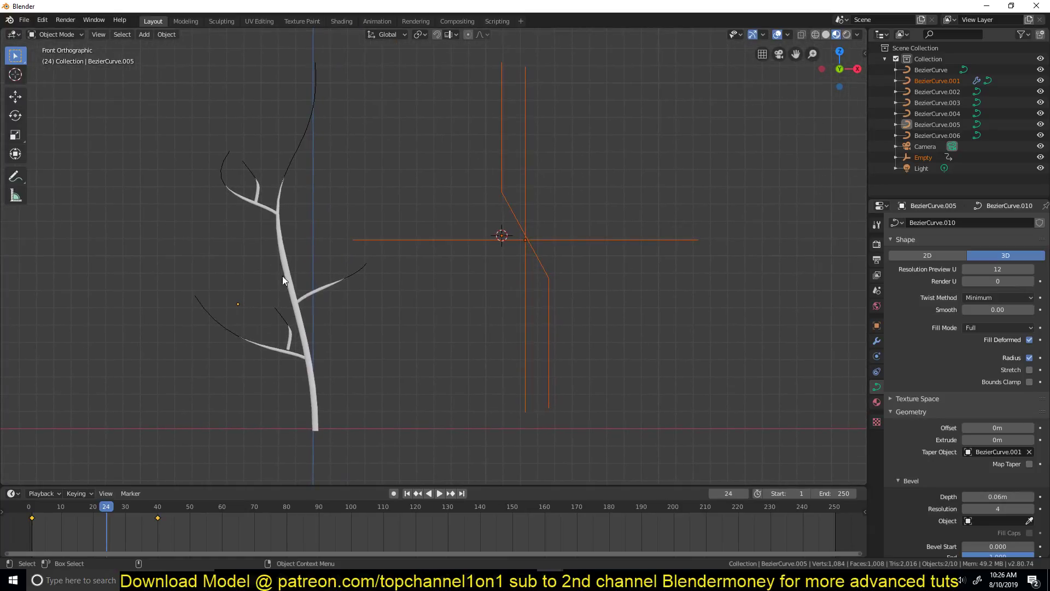
click(288, 345)
click(273, 351)
click(248, 199)
click(254, 189)
click(330, 283)
Try duplicating the taper curve together with its empty, check the copy at frame 35 and delete it.
scroll(296, 249, down, 1)
scroll(498, 231, down, 2)
drag(473, 184, 497, 265)
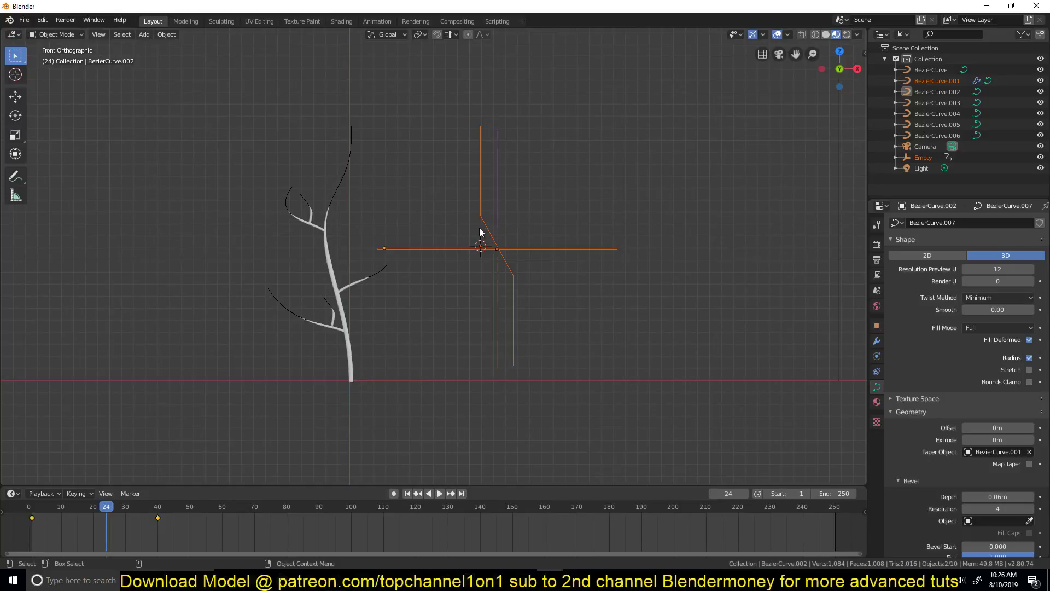
key(shift+d)
click(626, 264)
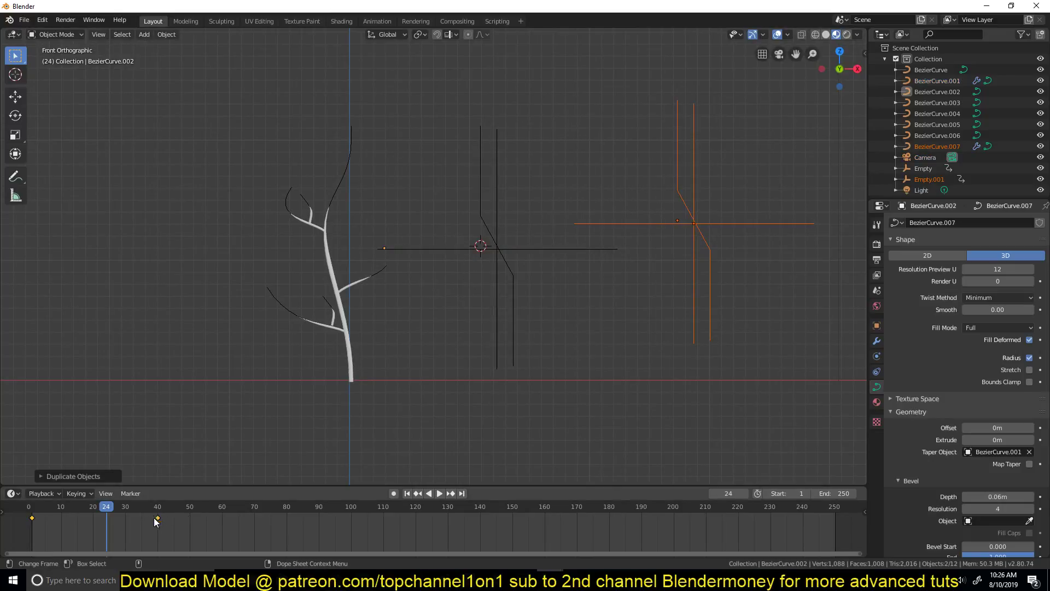
mouse_move(124, 522)
mouse_down()
mouse_move(170, 520)
mouse_move(142, 519)
mouse_up()
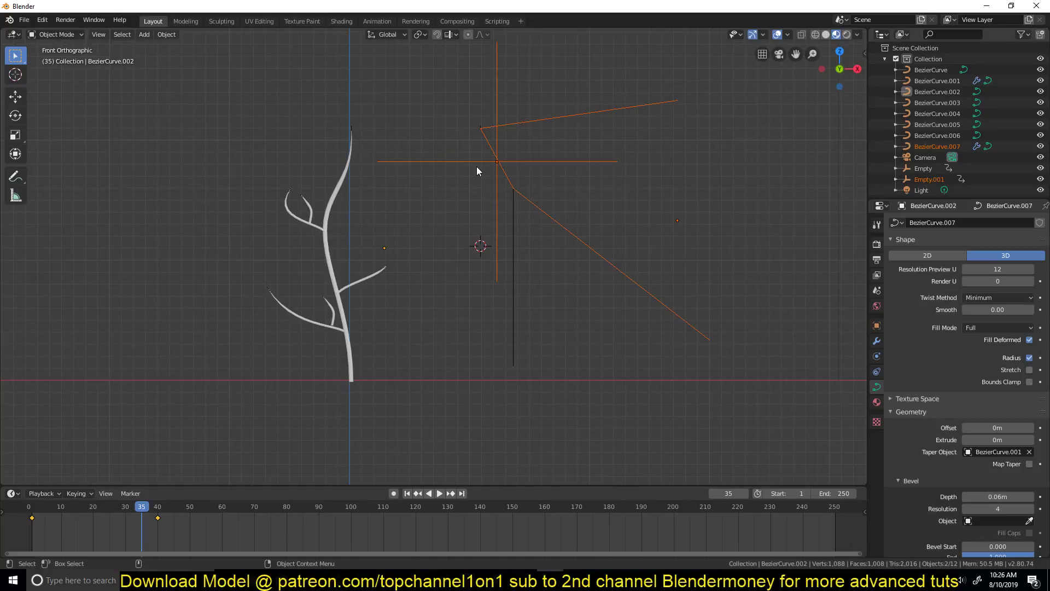
key(x)
click(536, 250)
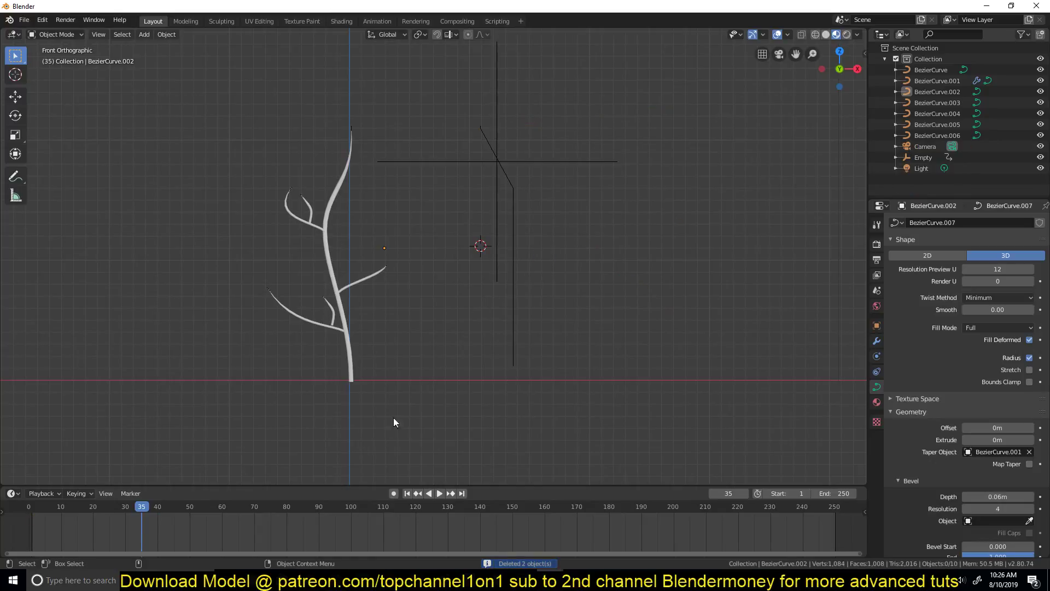
Switch to the finished growing plant project to examine its cube empties, and return to the branch scene.
shift+right_drag(140, 531, 121, 537)
click(549, 580)
click(552, 527)
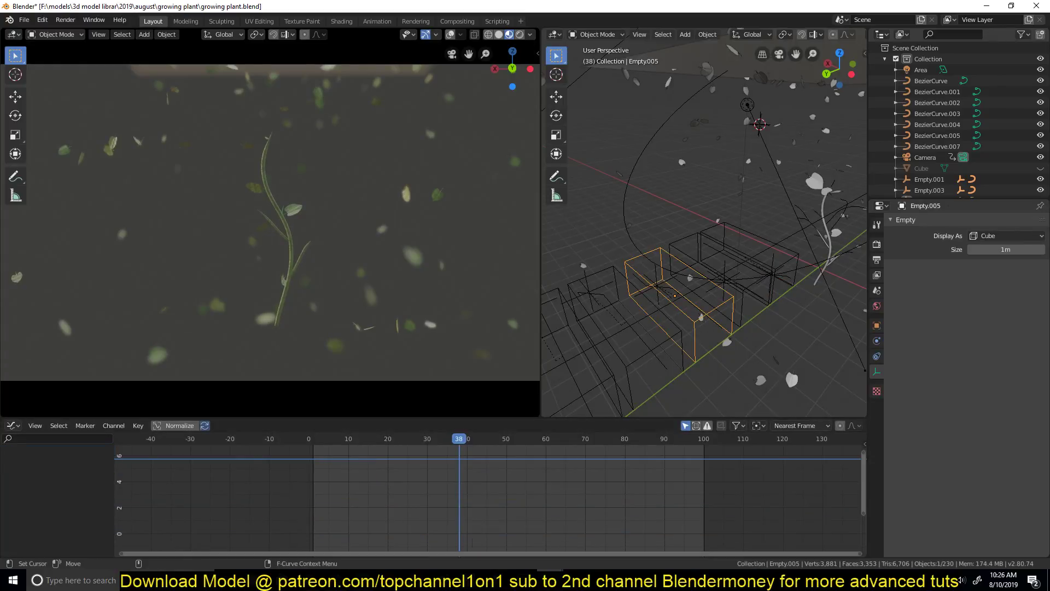
click(549, 581)
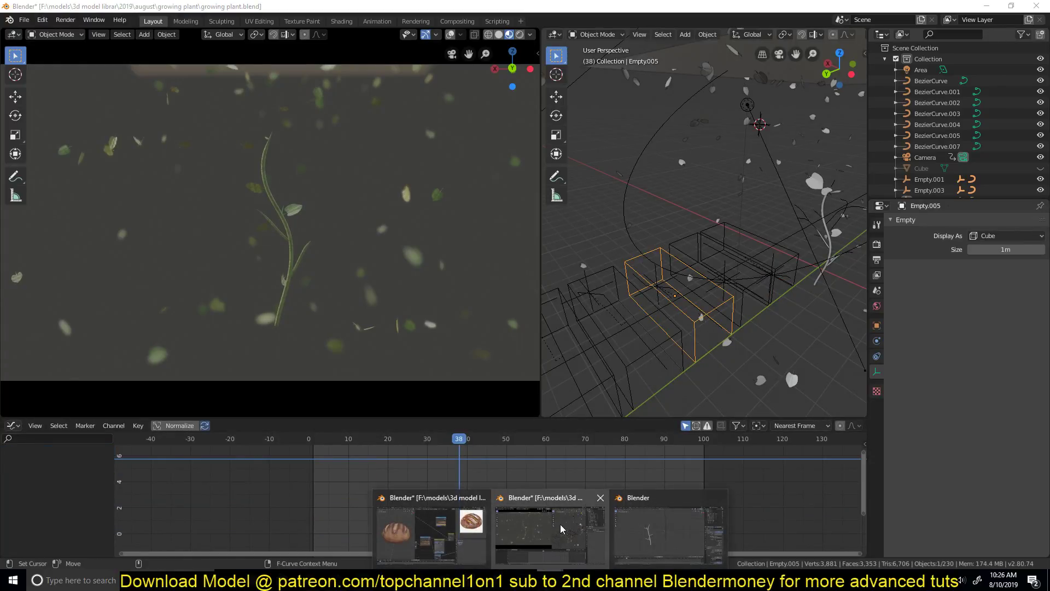
click(646, 529)
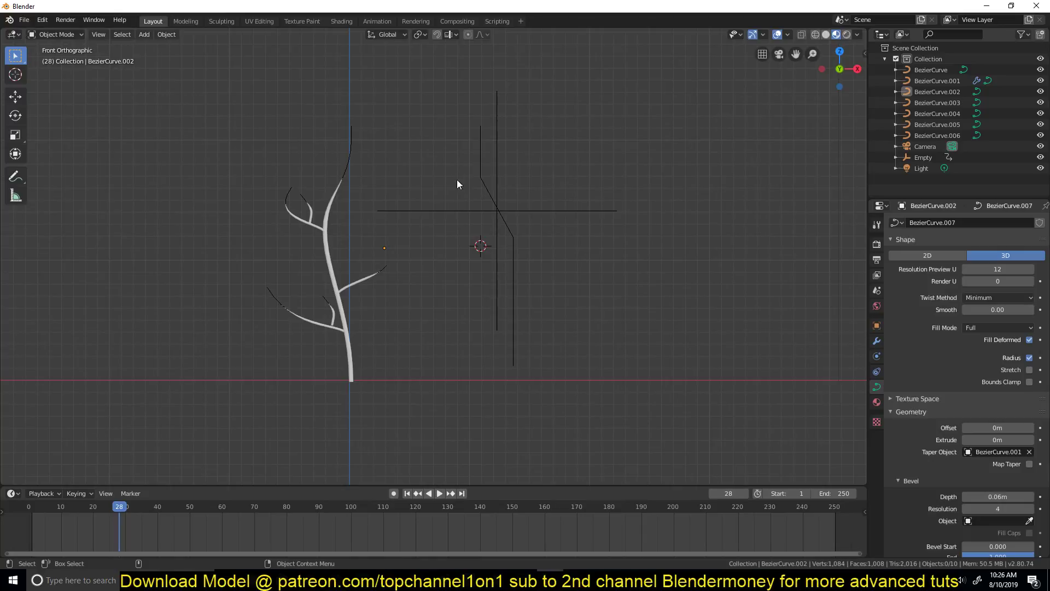
Add a cube-shaped empty beside the plant and scale it down.
click(500, 213)
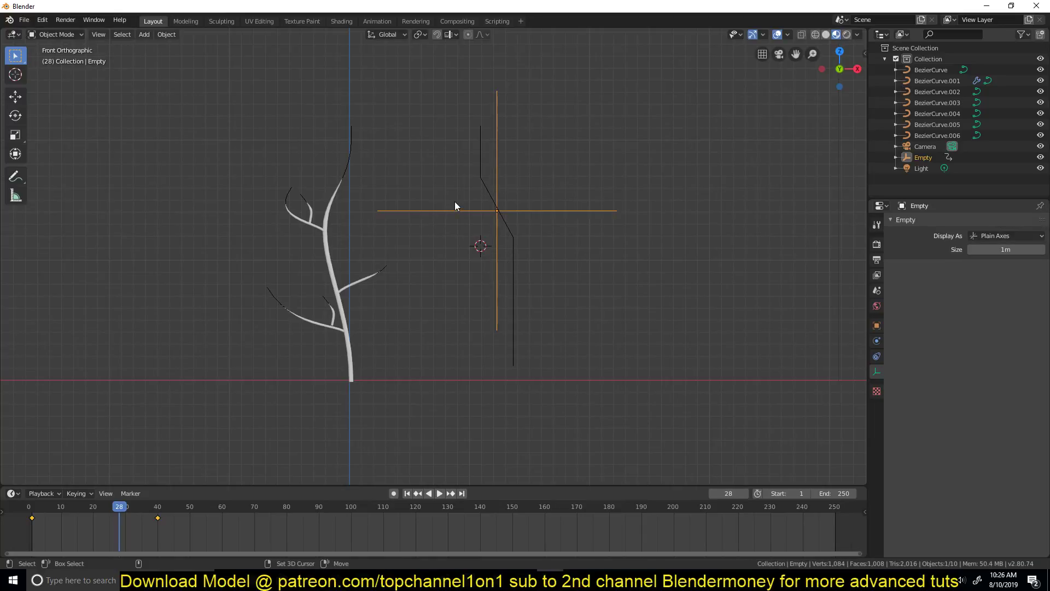
key(shift+a)
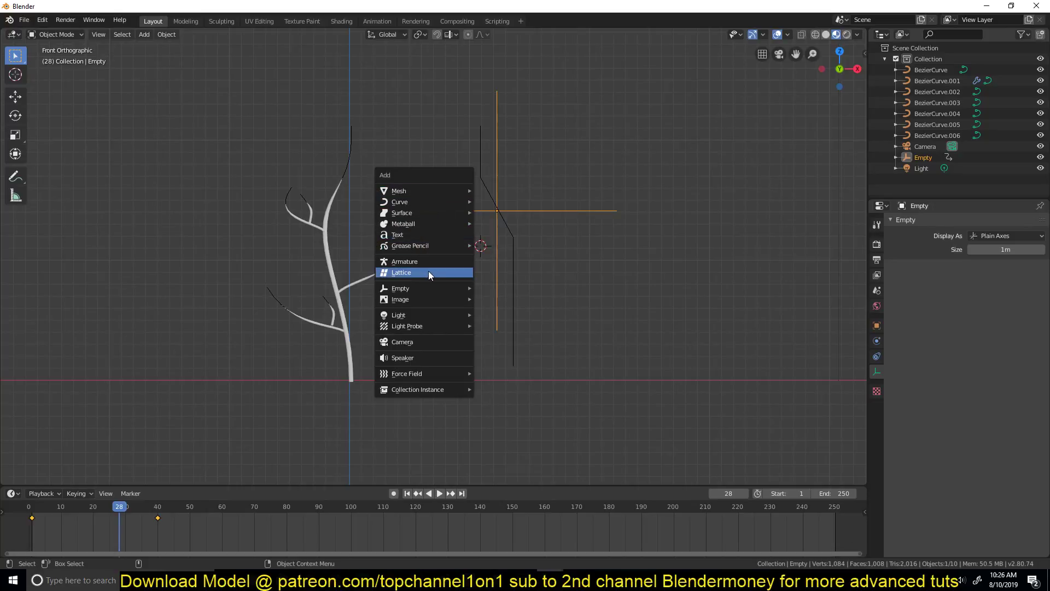
mouse_move(437, 289)
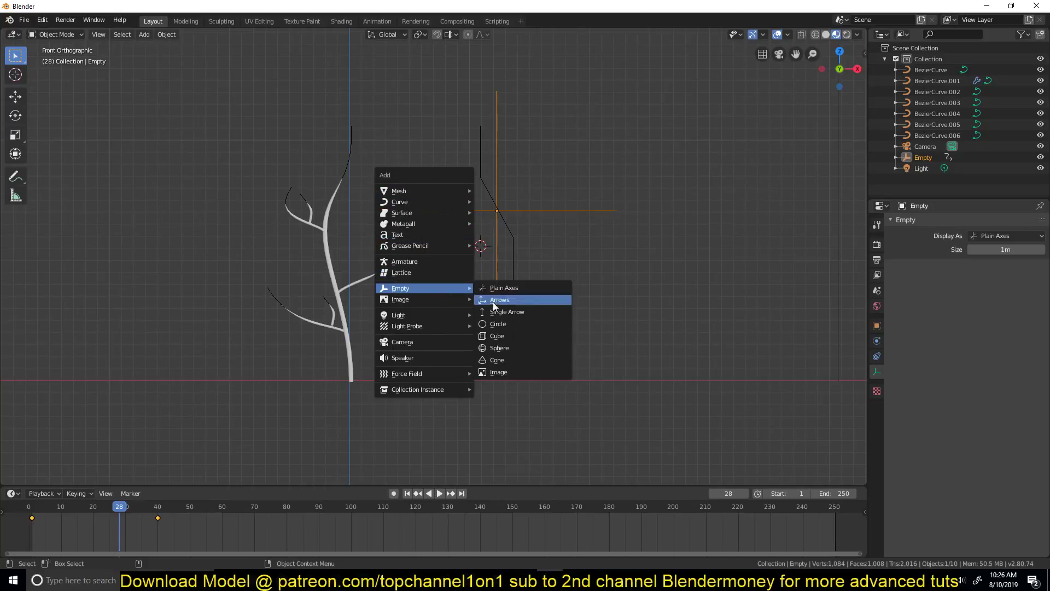
click(505, 334)
key(s)
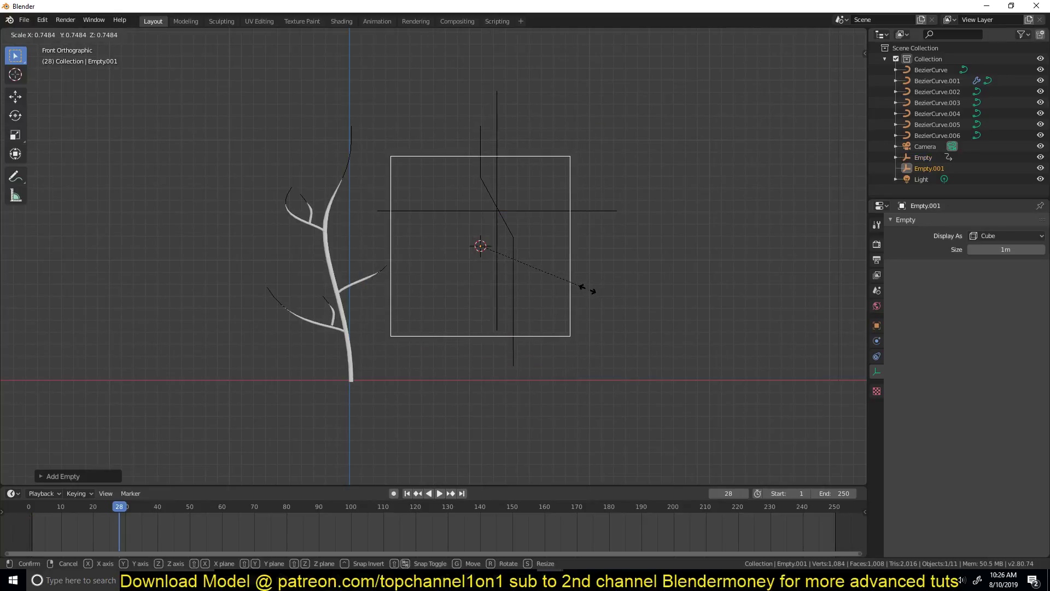
click(569, 287)
Stretch the cube empty along Z and move it in front and top views to enclose and center on the taper curve.
key(g)
click(600, 264)
key(s)
key(z)
click(601, 372)
key(KP_7)
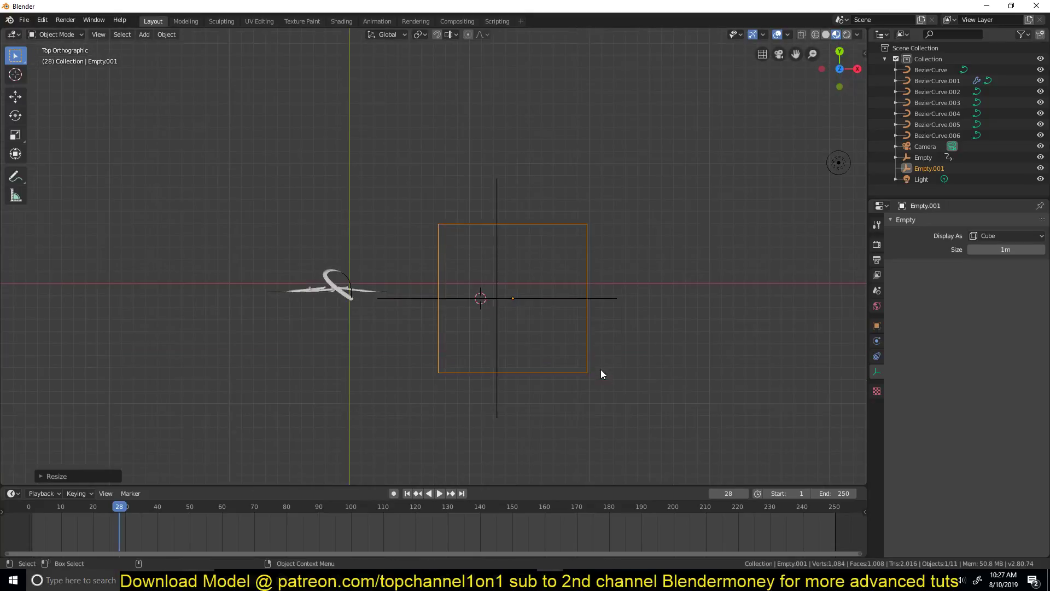
key(g)
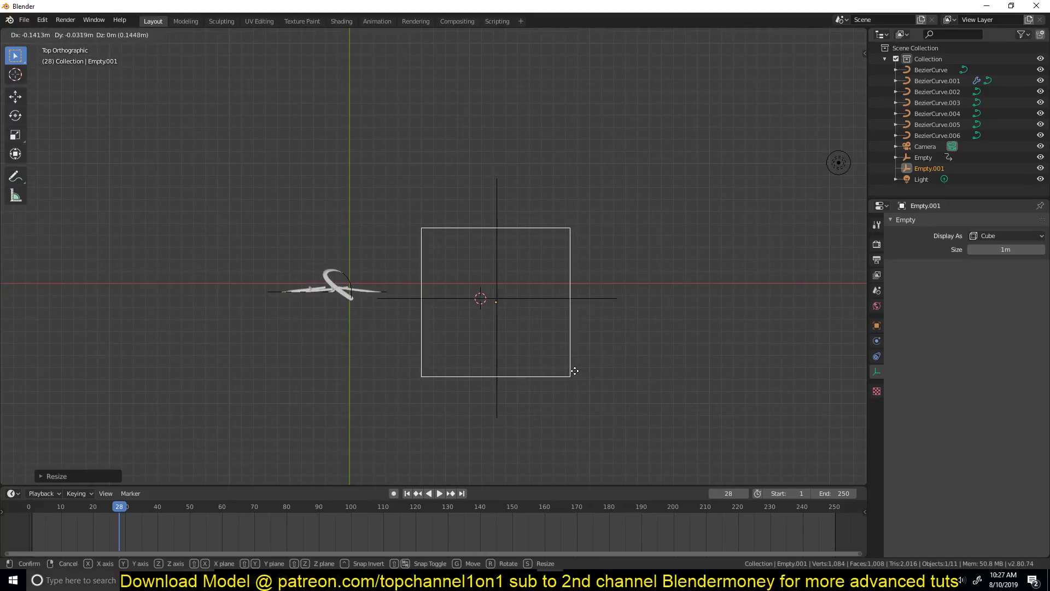
click(575, 370)
Parent the taper curve and the plain-axes empty to the cube empty as objects.
key(KP_1)
shift+middle_drag(575, 369, 578, 404)
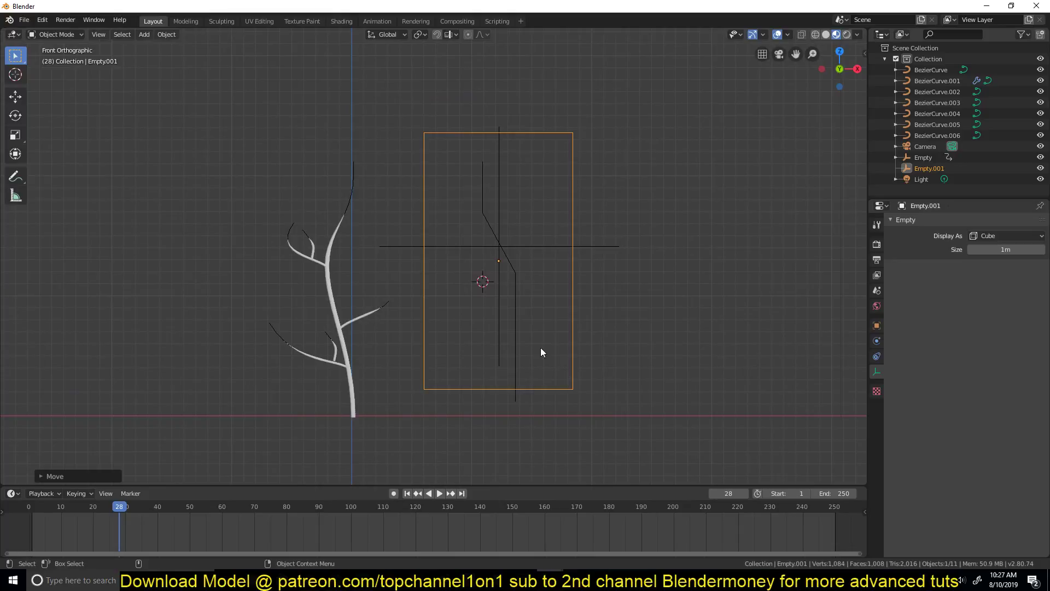
click(516, 283)
shift+click(573, 305)
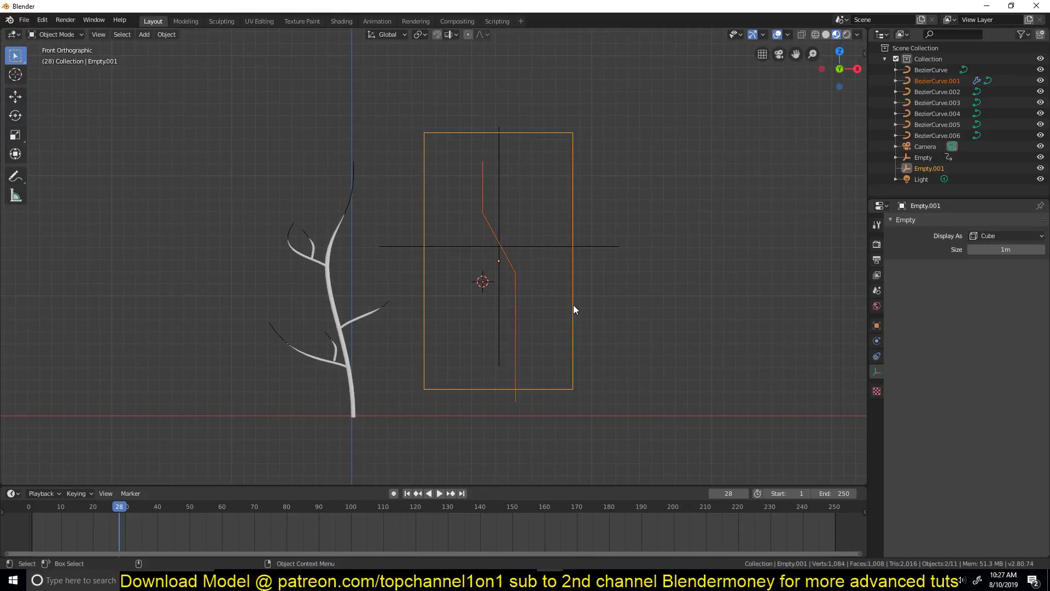
key(ctrl+p)
click(573, 304)
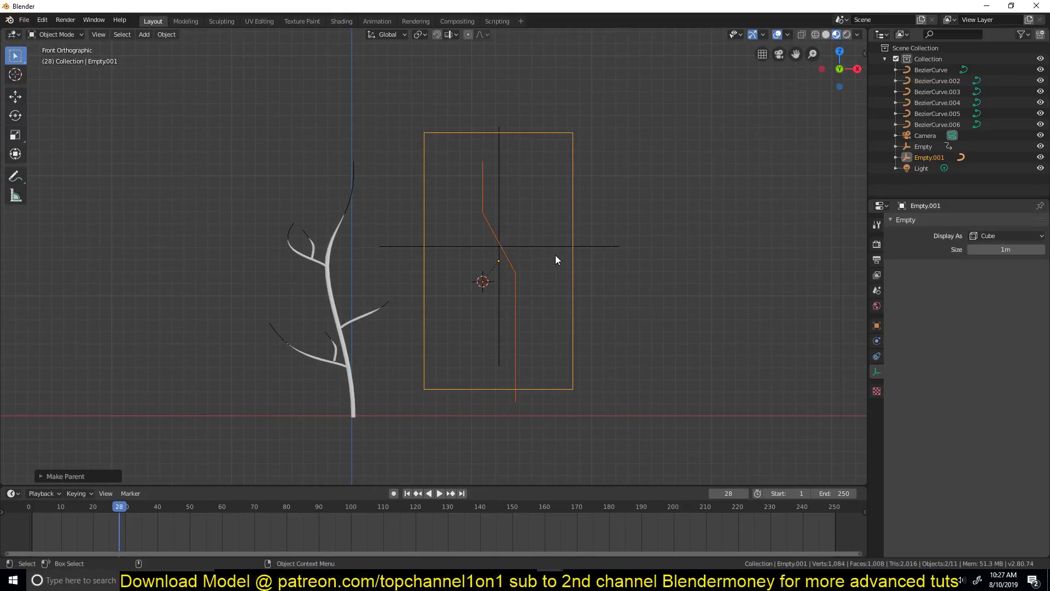
click(531, 249)
shift+click(572, 195)
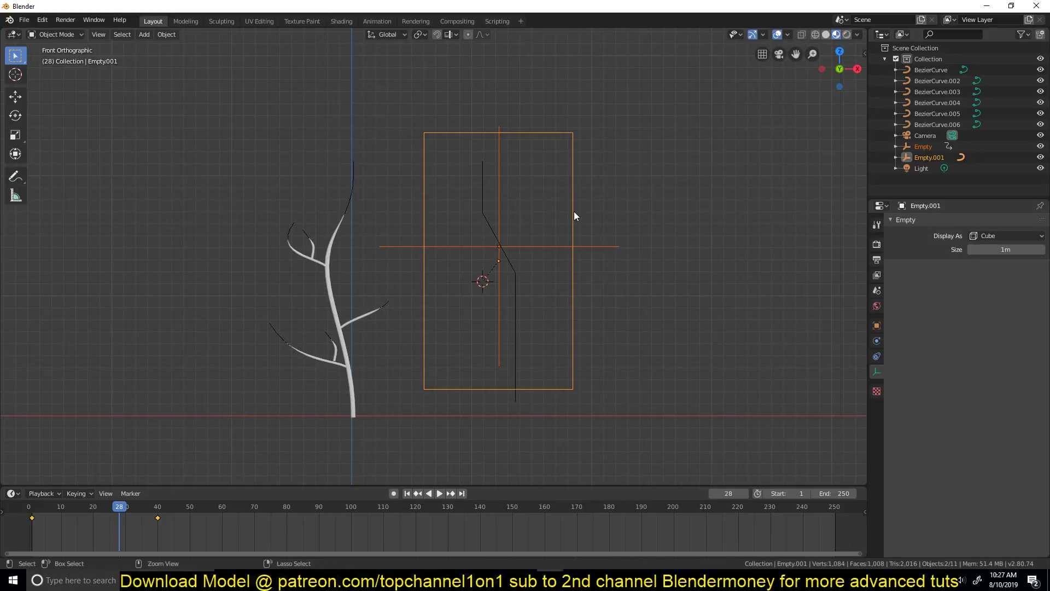
key(ctrl+p)
click(573, 213)
Move the cube empty with its children farther from the plant and play the animation to test the parented rig.
click(573, 214)
key(g)
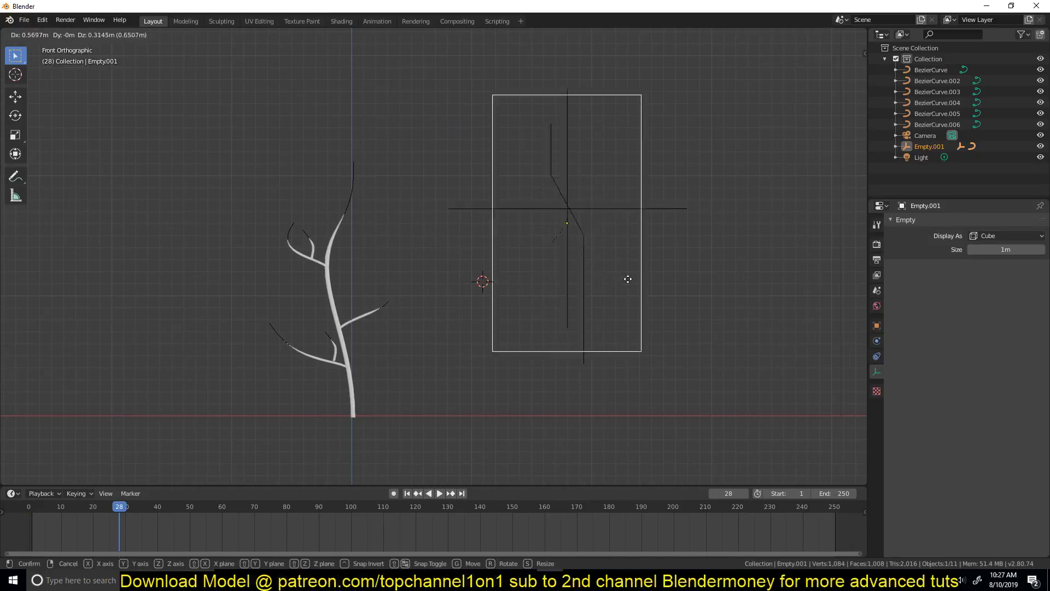
click(730, 246)
right_drag(133, 522, 174, 527)
key(space)
drag(174, 526, 87, 531)
key(space)
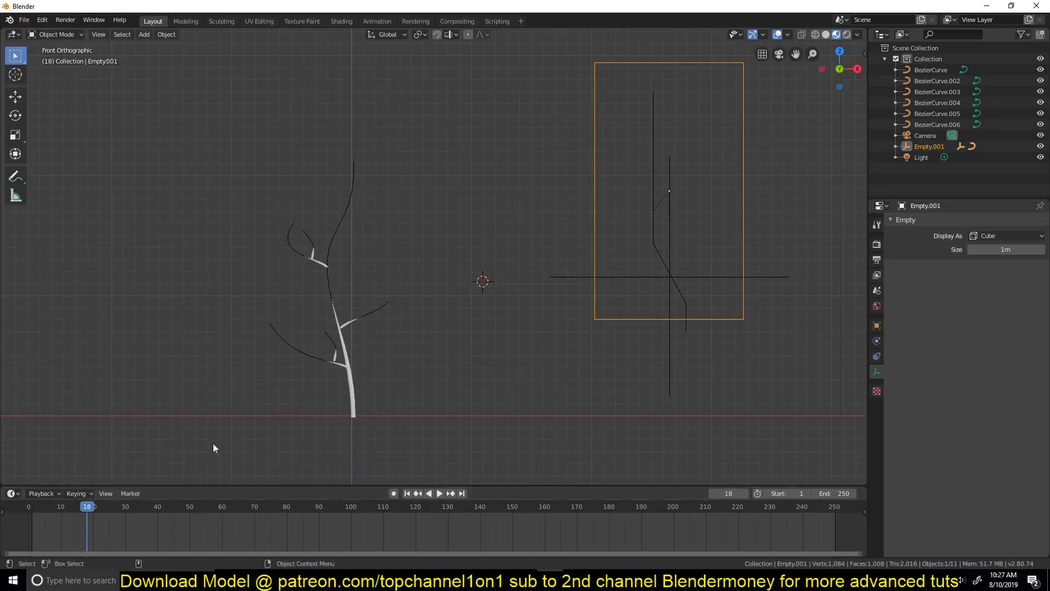
Duplicate the whole taper rig three times, placing the copies in a row beside the original.
shift+middle_drag(527, 255, 459, 291)
shift+middle_drag(696, 307, 411, 317)
key(shift+d)
click(626, 323)
shift+middle_drag(626, 324, 450, 325)
key(shift+d)
click(629, 322)
key(shift+d)
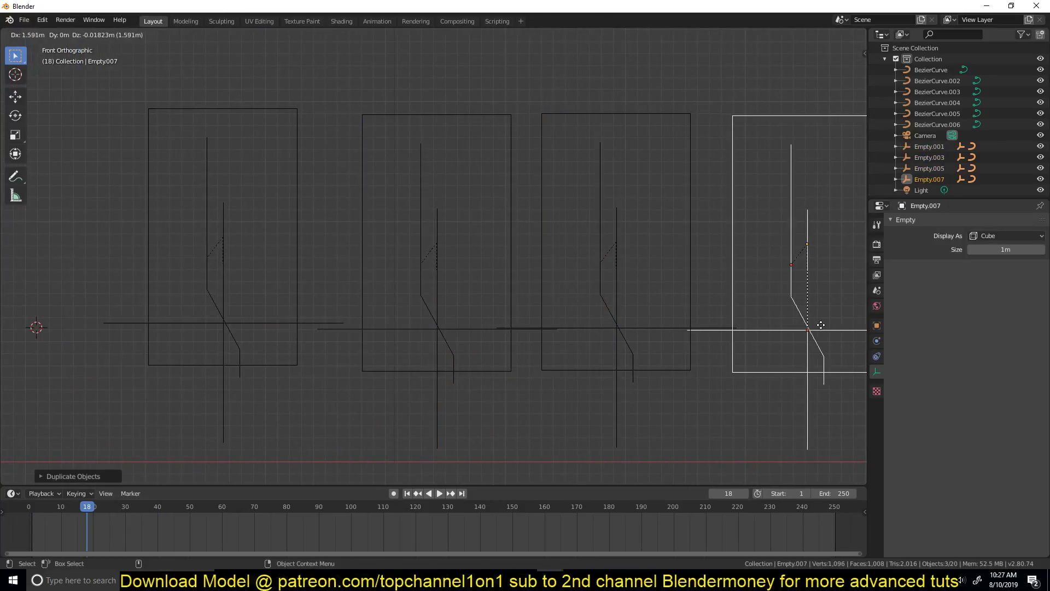
click(694, 336)
scroll(692, 338, down, 3)
drag(286, 148, 736, 239)
key(s)
right_click(551, 251)
Select all four cube empties, scale them down together with their rigs, and place them close beside the plant.
click(607, 176)
shift+click(496, 178)
shift+click(396, 175)
shift+click(355, 189)
key(s)
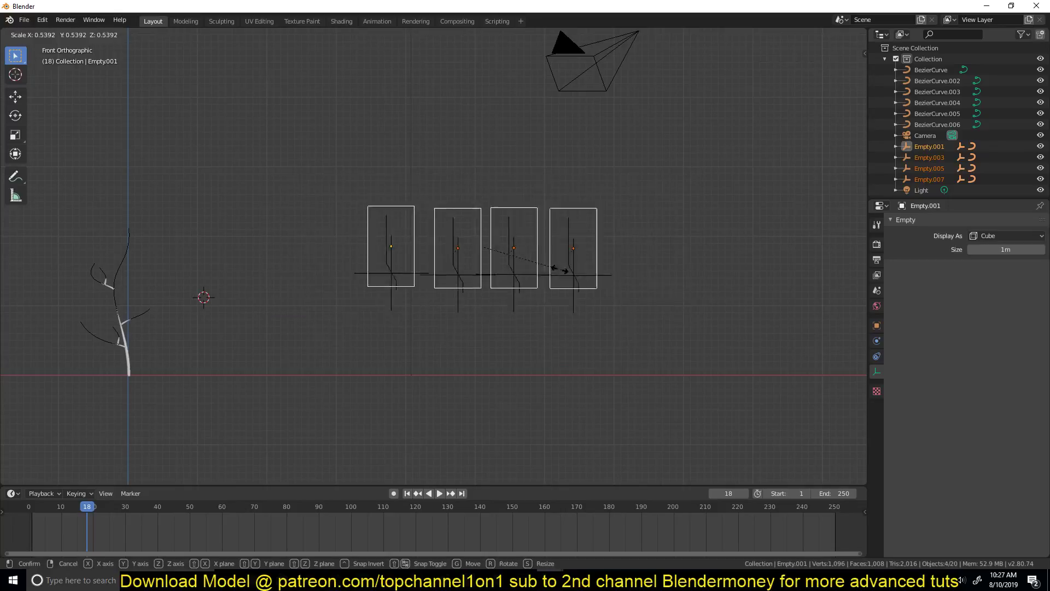
click(522, 263)
key(g)
click(328, 330)
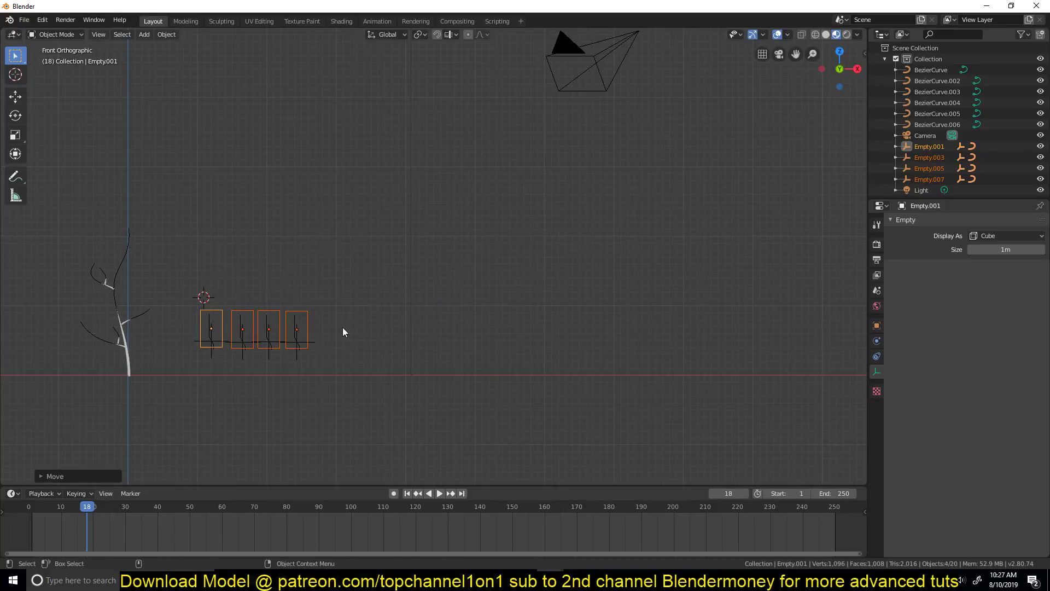
shift+middle_drag(345, 332, 567, 273)
scroll(568, 272, up, 5)
key(g)
click(501, 252)
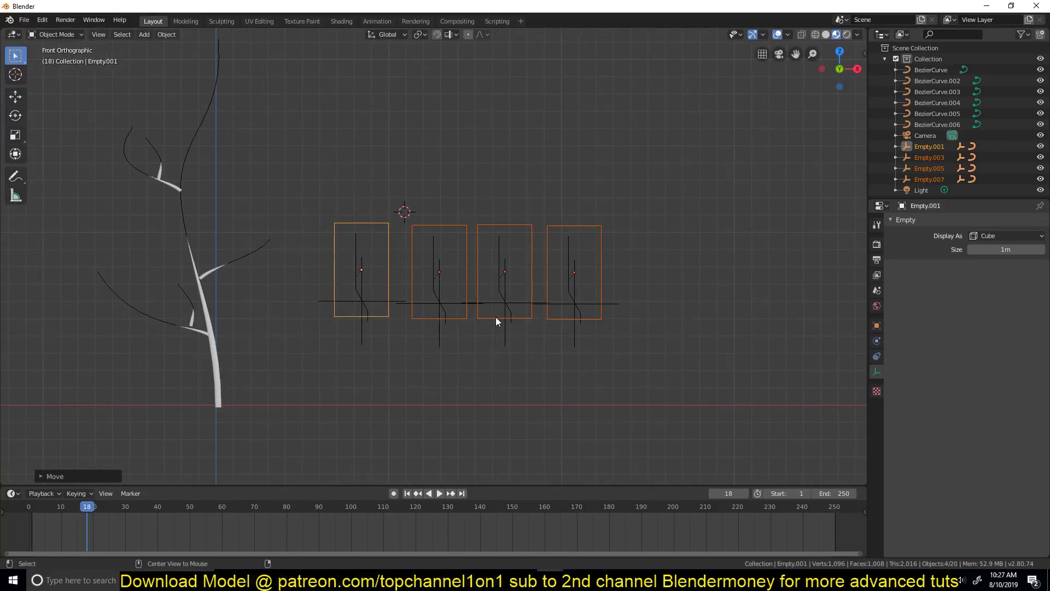
Deselect everything, then play and scrub the animation to frame 24 to check the growth with the resized rigs.
key(alt+a)
key(space)
right_drag(71, 526, 106, 519)
key(space)
Replace the taper object of the plant's lower-left branch with the second rig's taper curve, BezierCurve.007.
scroll(143, 401, up, 2)
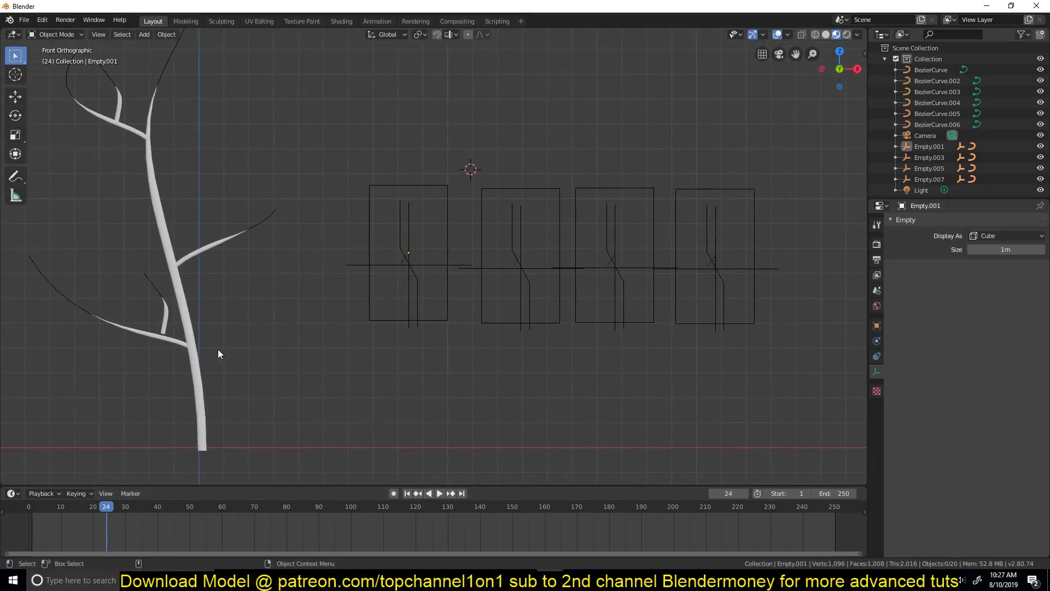
click(189, 372)
click(173, 353)
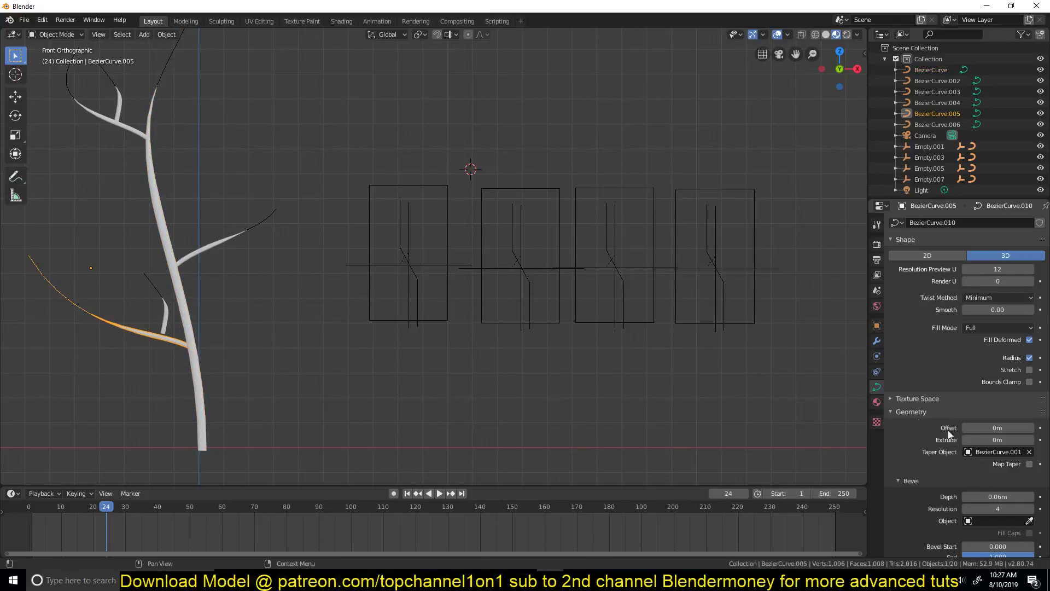
click(1029, 452)
click(1029, 452)
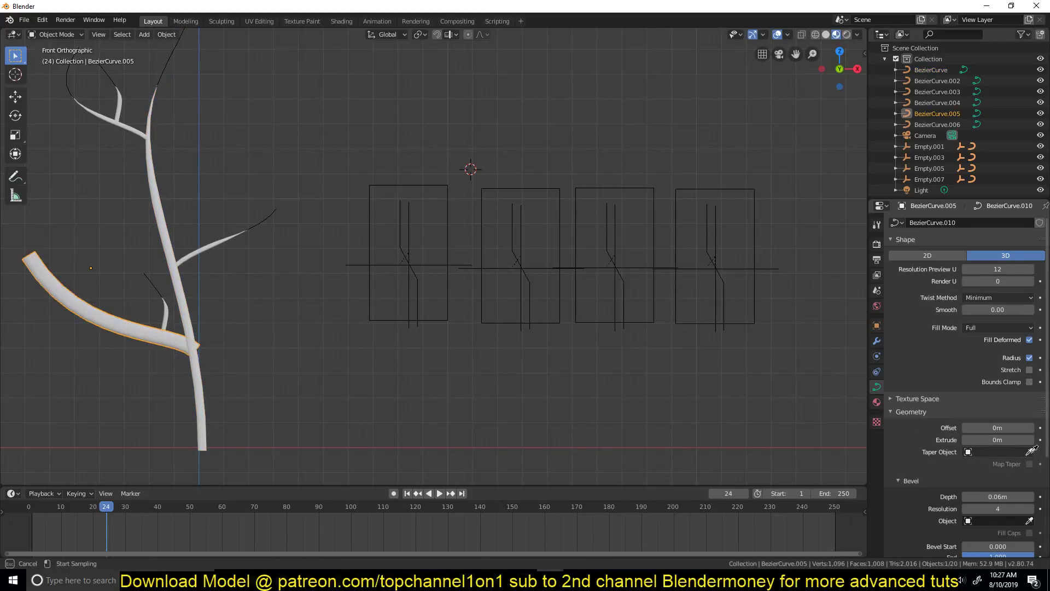
click(514, 241)
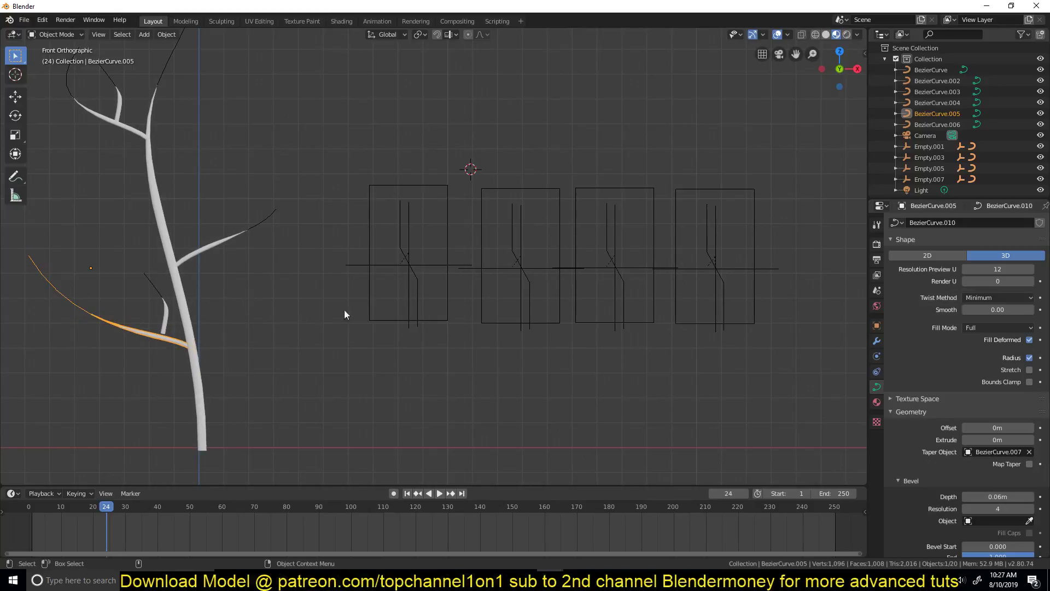
click(529, 284)
click(417, 290)
click(406, 272)
click(543, 269)
click(557, 303)
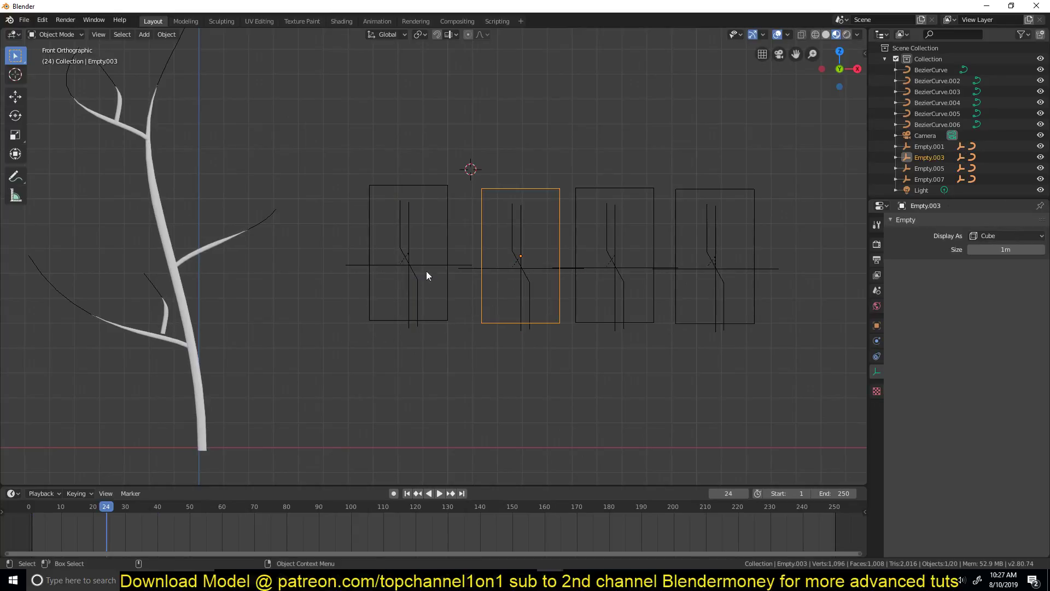
Try using the third rig's taper curve, BezierCurve.008, as the bevel object of the small twig on the lower-left branch.
click(157, 327)
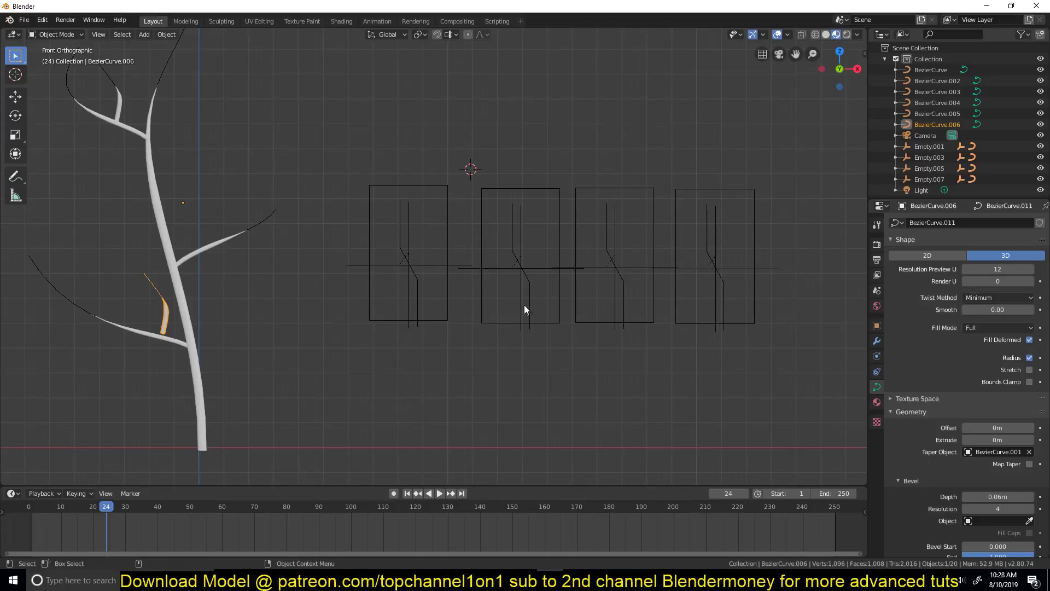
click(1029, 521)
key(Escape)
click(241, 243)
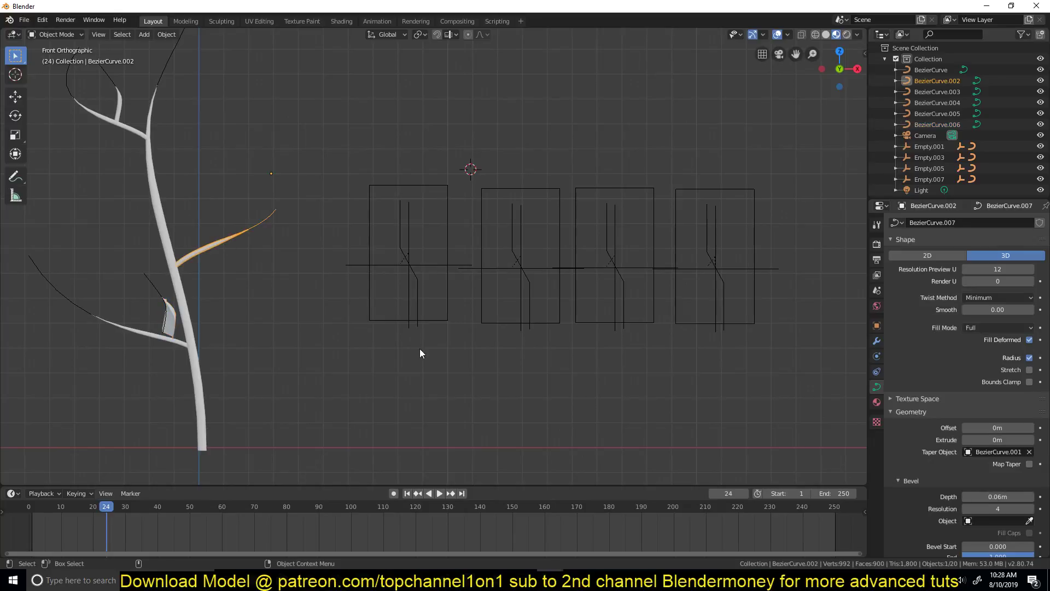
click(510, 257)
middle_drag(509, 256, 267, 300)
click(278, 326)
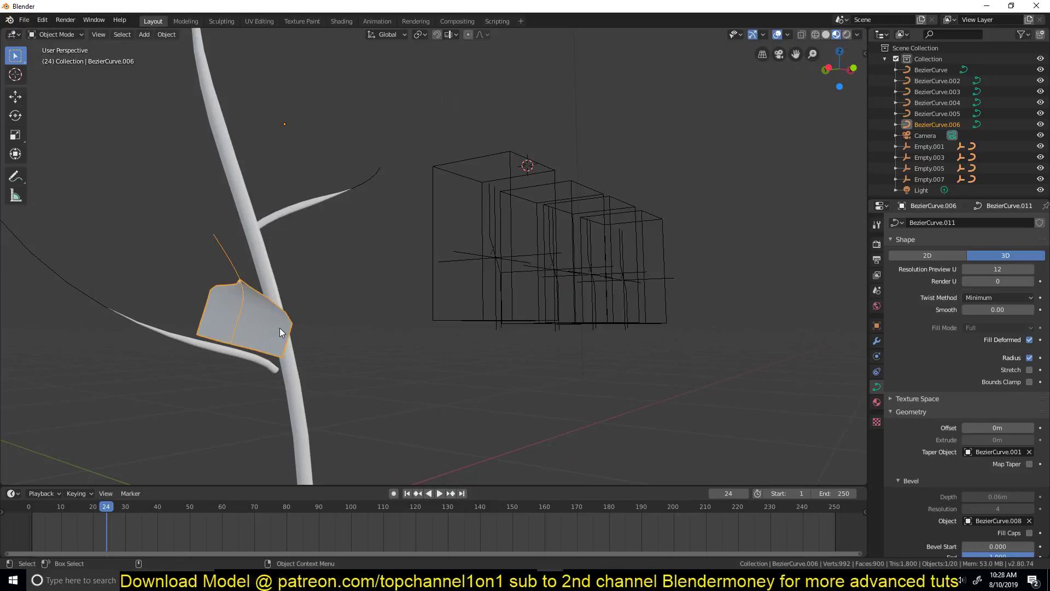
key(KP_1)
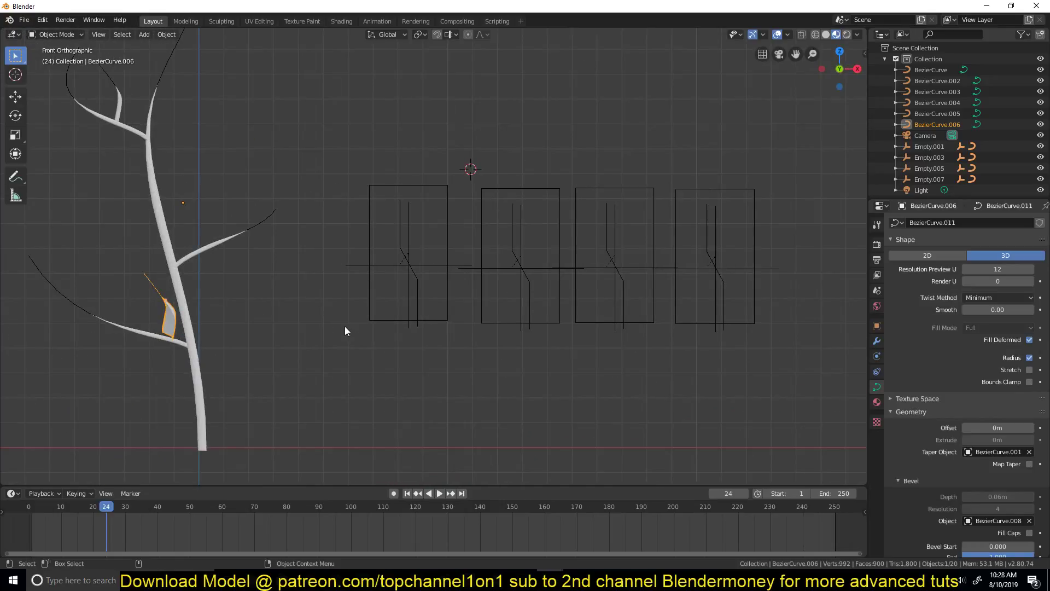
Replace the small lower twig's taper object with the second rig's taper curve, BezierCurve.007.
click(1029, 452)
click(1029, 452)
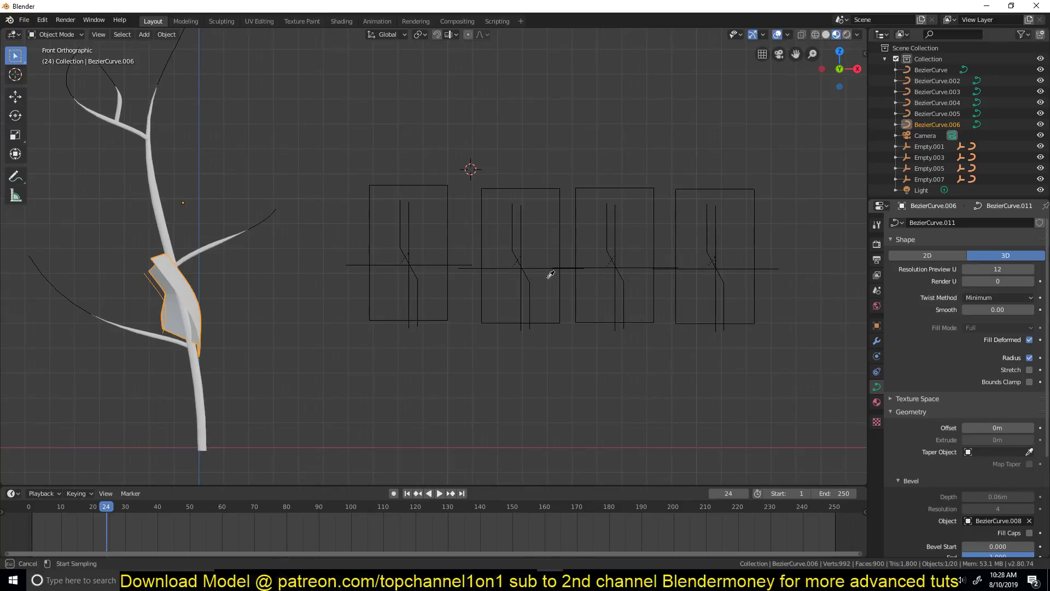
click(516, 257)
click(154, 323)
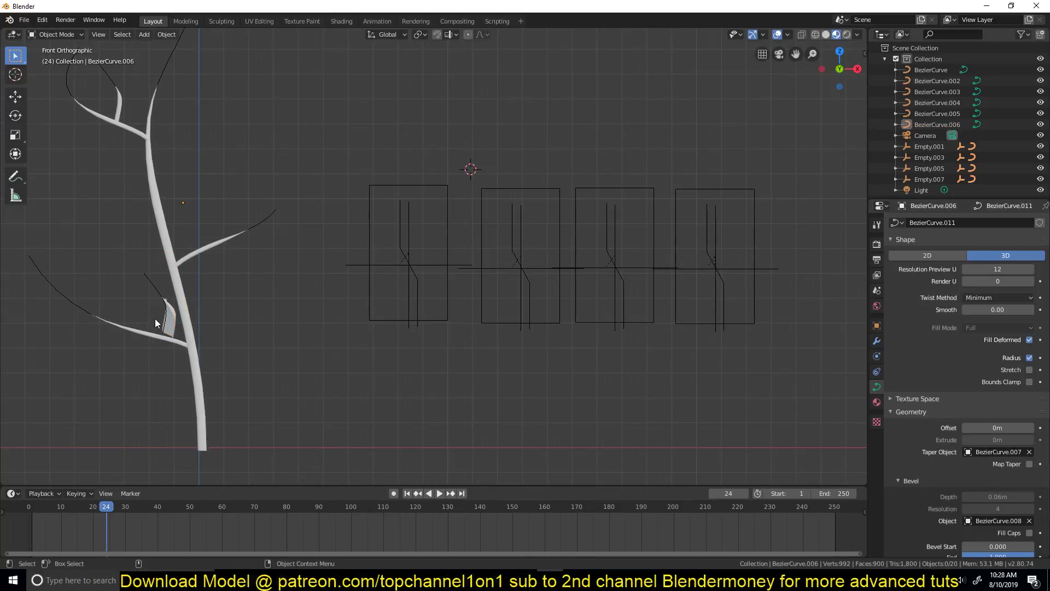
Remove the bevel object BezierCurve.008 from the small lower twig.
click(164, 317)
middle_drag(164, 317, 228, 313)
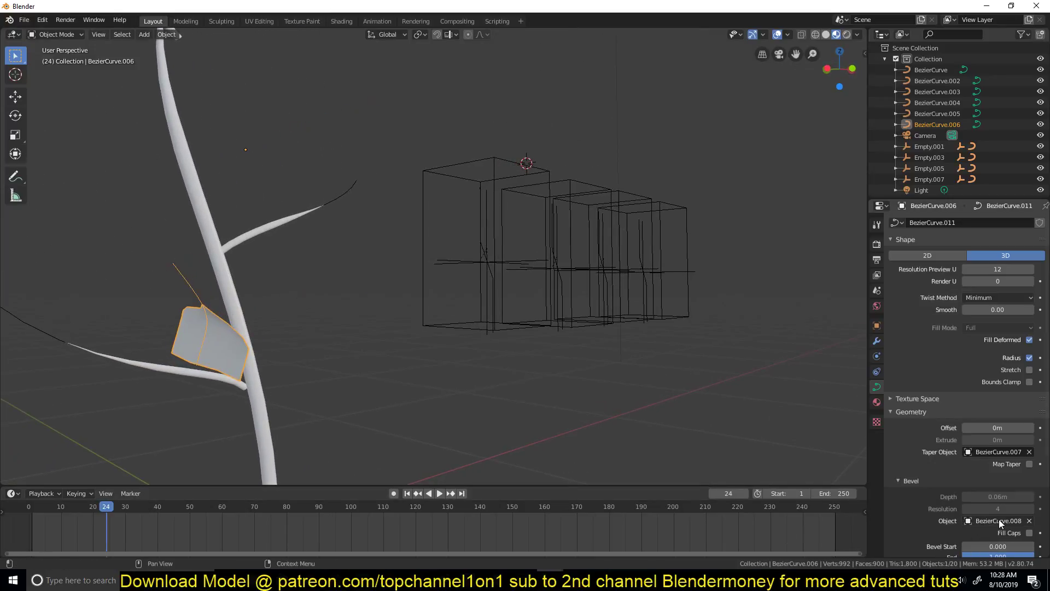
click(1021, 520)
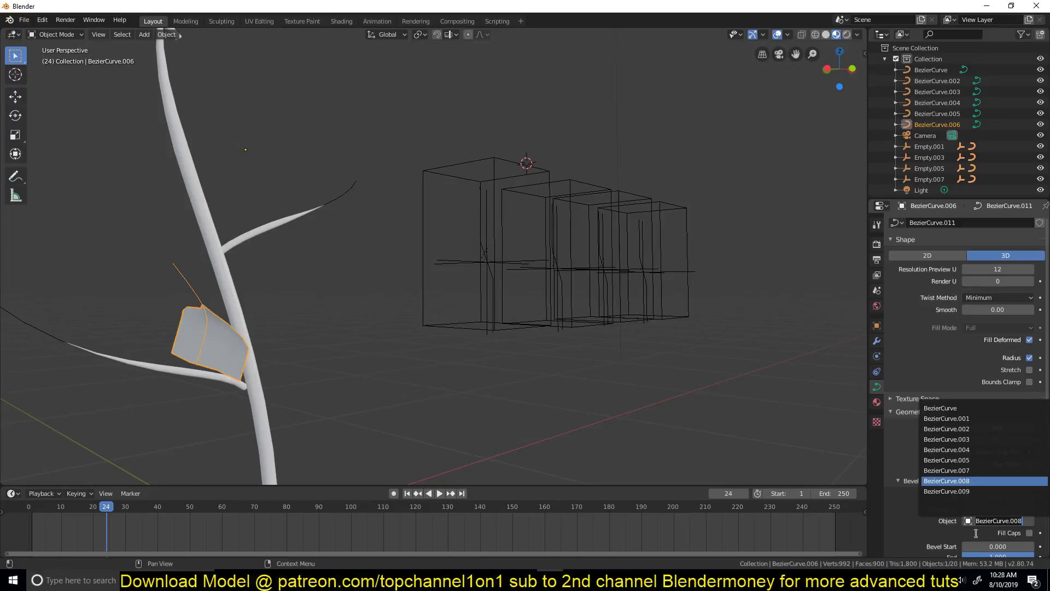
click(976, 533)
click(1029, 521)
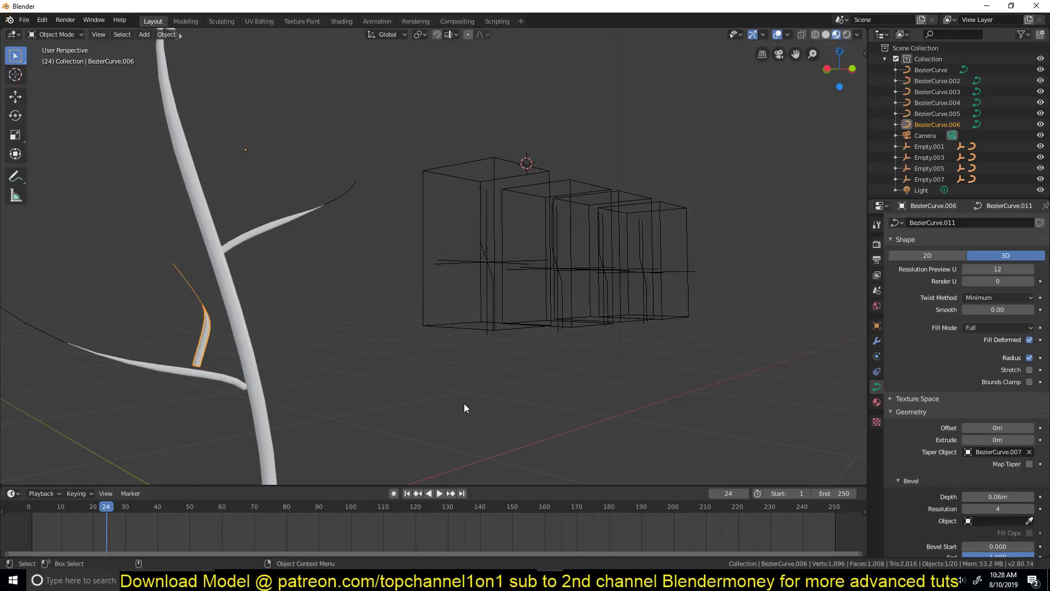
Replace the small lower twig's taper object with the third rig's taper curve, BezierCurve.008, in front view.
key(KP_1)
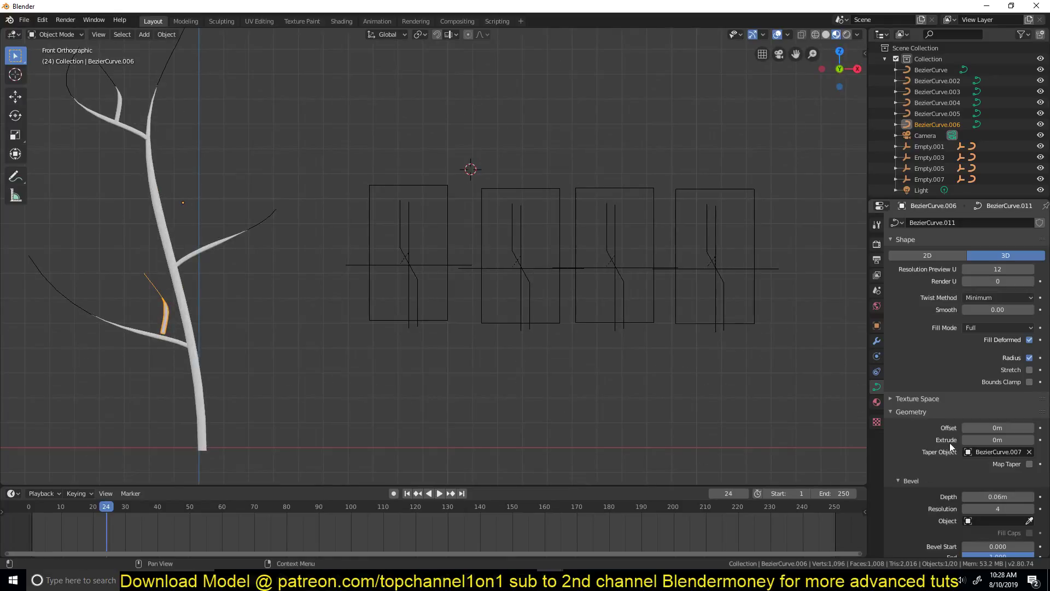
click(1029, 451)
click(1029, 451)
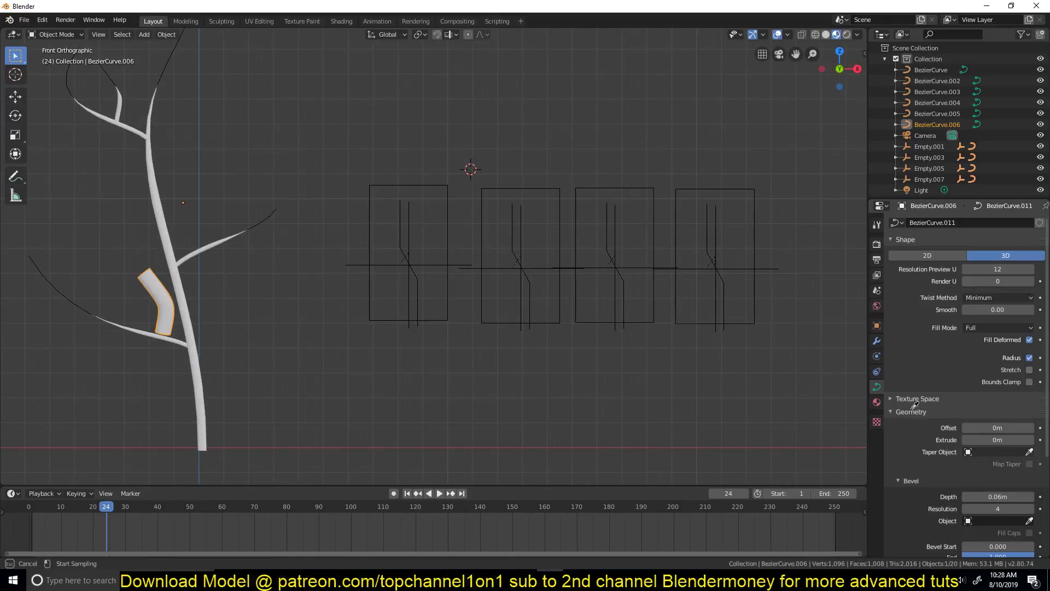
click(608, 230)
Replace the taper object of the plant's right-hand branch with the fourth rig's taper curve, BezierCurve.009, and deselect it.
click(229, 237)
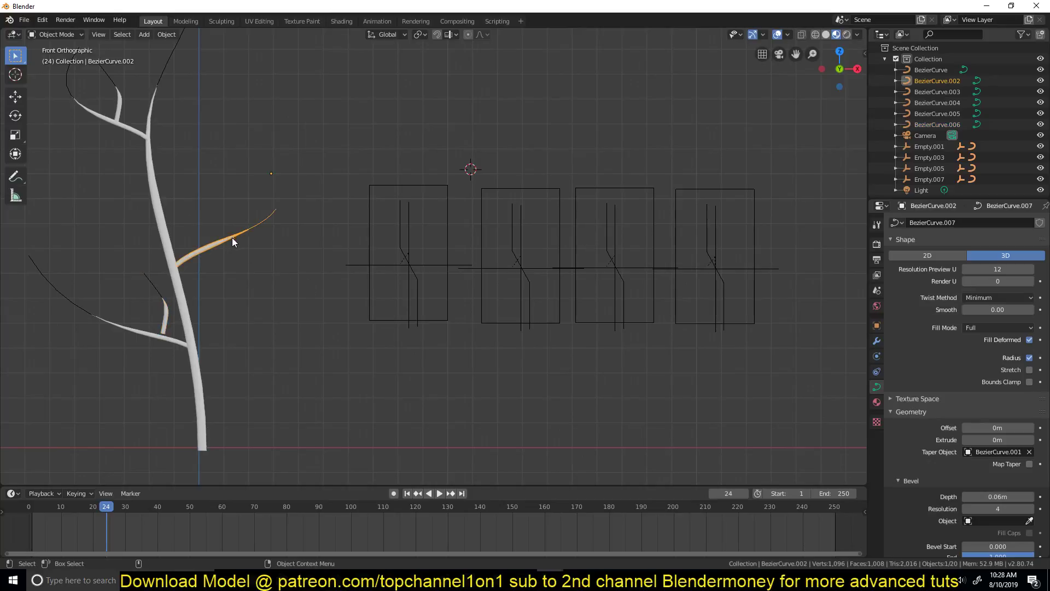
click(719, 290)
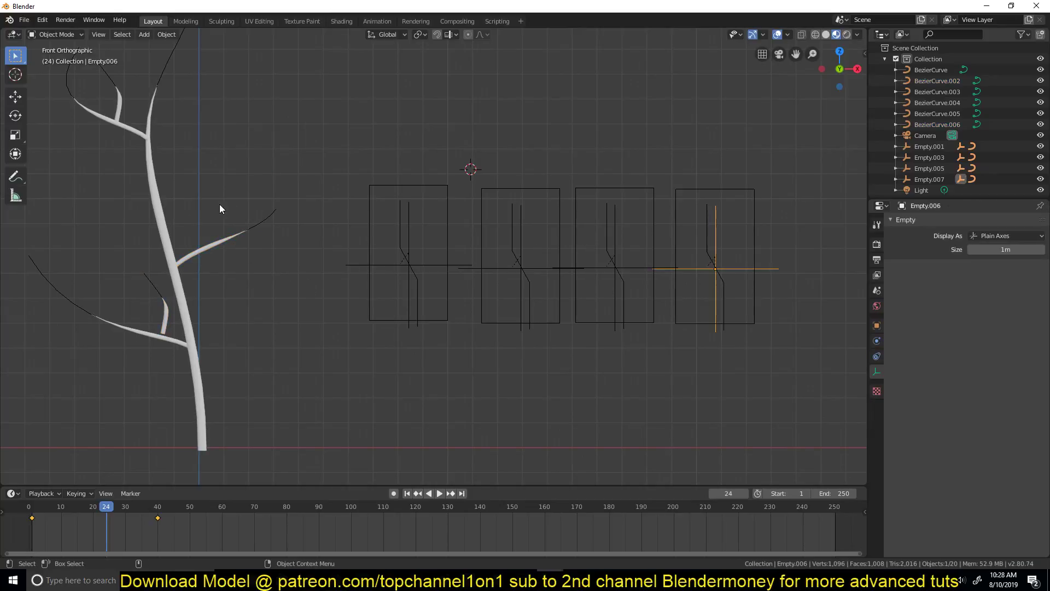
click(209, 241)
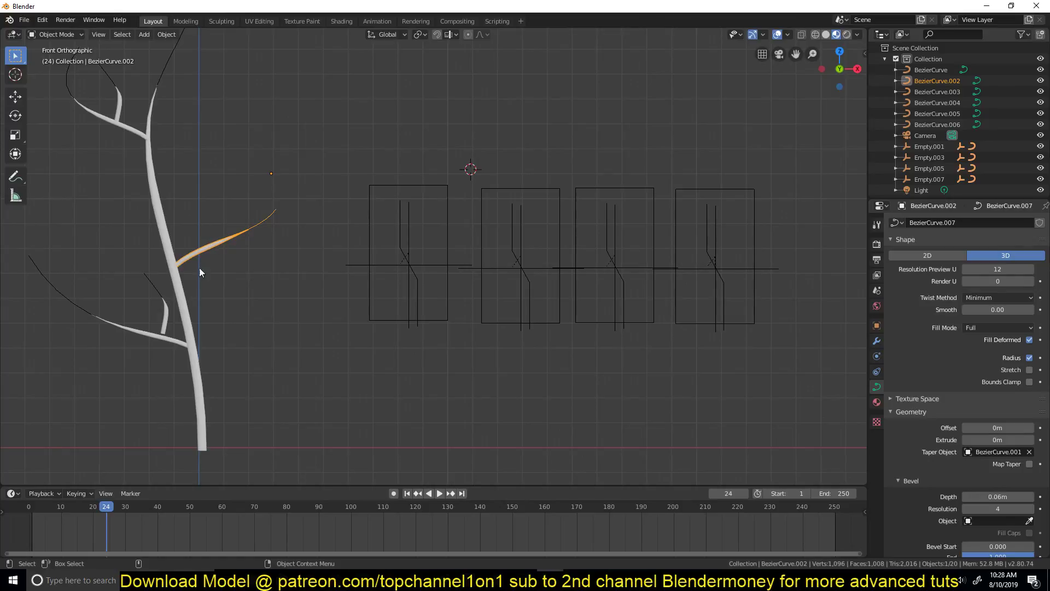
click(1028, 452)
click(1029, 451)
click(707, 241)
click(316, 441)
Scrub and play the animation back to frame 15 to compare the growth of the branches and the trunk.
right_drag(46, 529, 122, 538)
mouse_move(122, 538)
mouse_down()
mouse_move(87, 541)
mouse_move(112, 542)
mouse_up()
key(space)
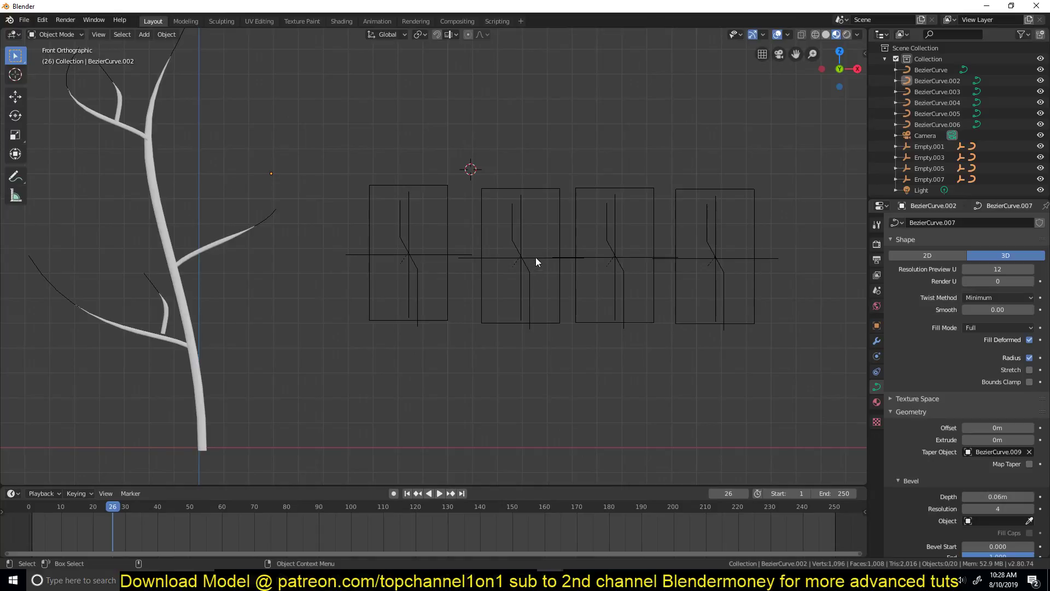
right_drag(112, 524, 84, 525)
drag(84, 523, 78, 546)
key(space)
Delay the keyframes of the second rig's plain-axes empty by about 13 frames and scrub to frame 35.
click(179, 343)
key(space)
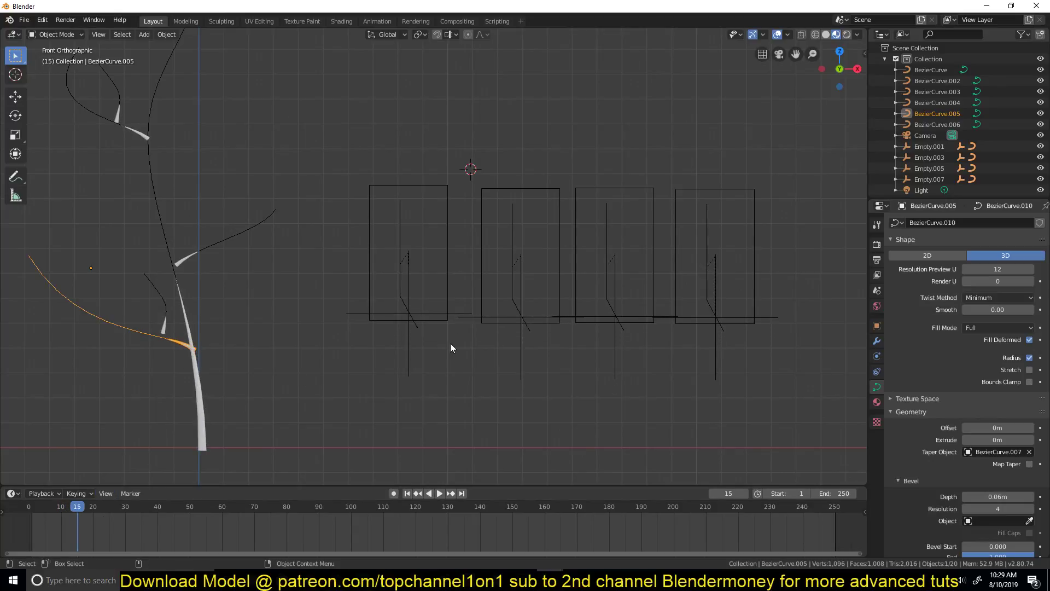
click(523, 350)
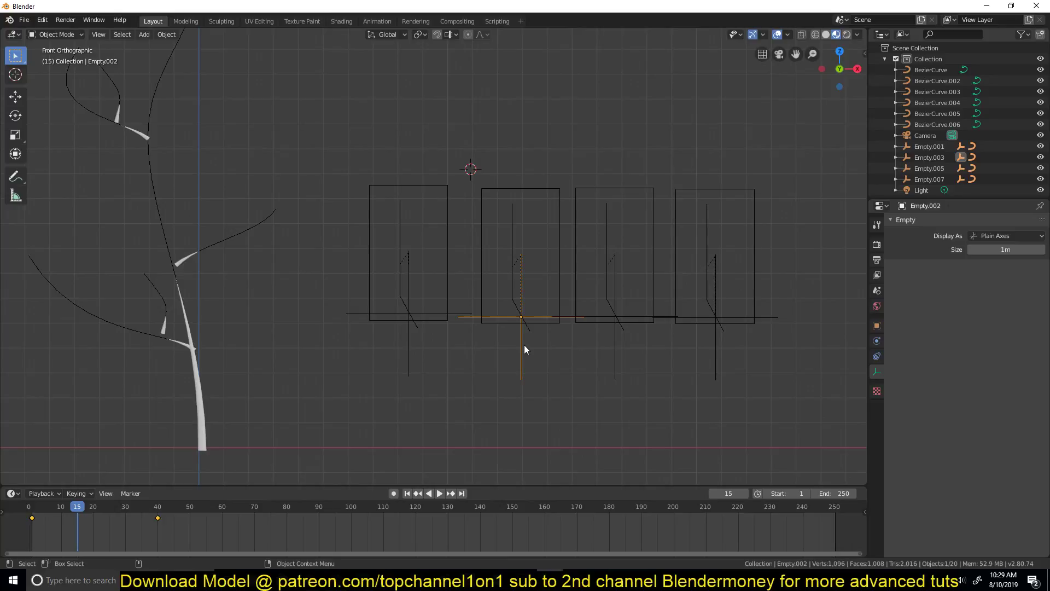
key(g)
key(Escape)
key(g)
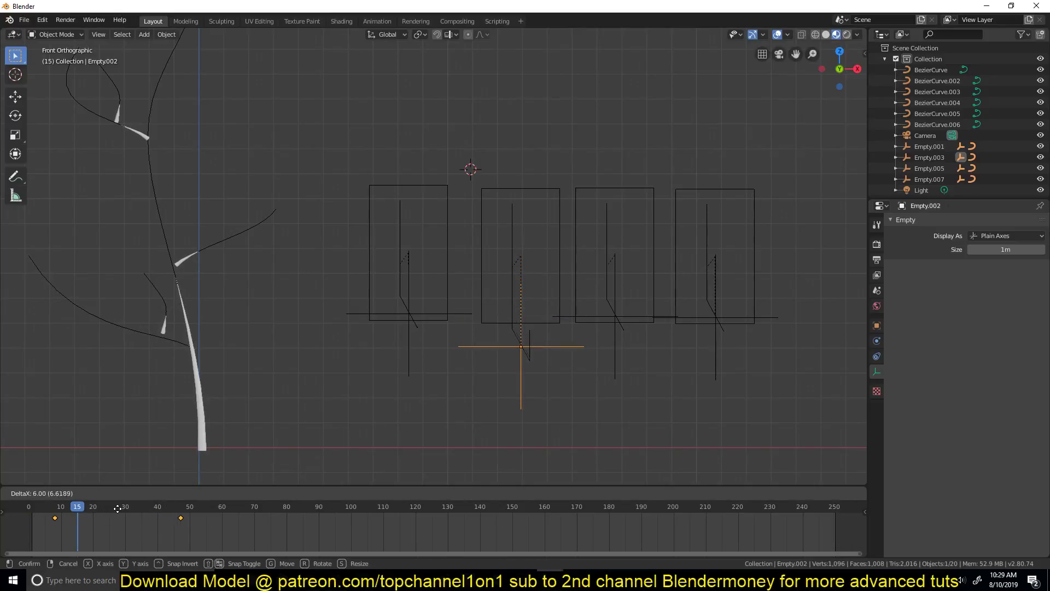
click(136, 509)
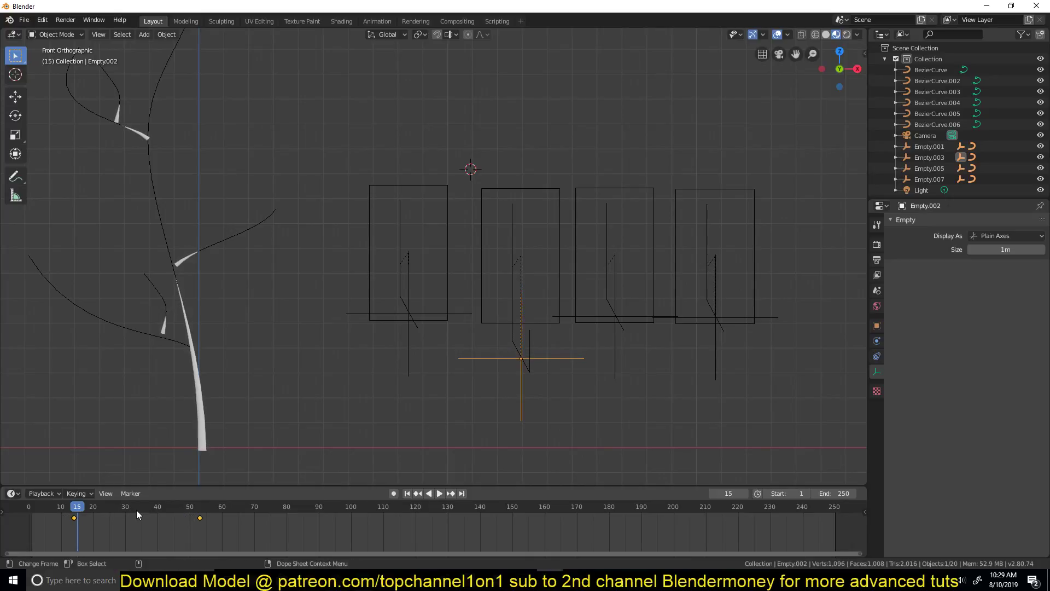
shift+right_drag(71, 524, 142, 533)
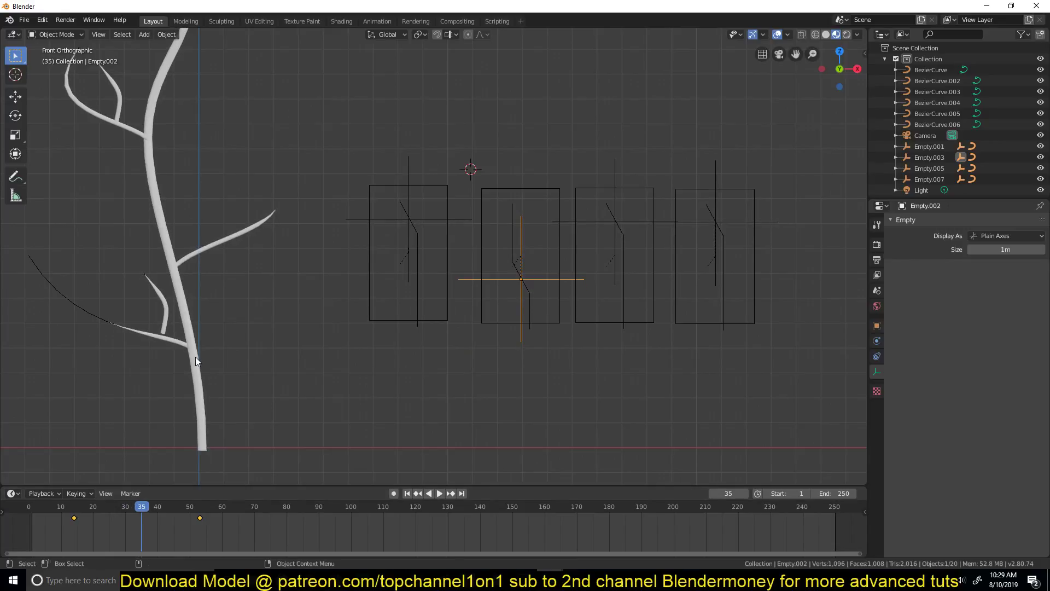
Shift the keyframes of the third rig's plain-axes empty to about frames 20 and 59, checking the twig at frame 47.
click(163, 320)
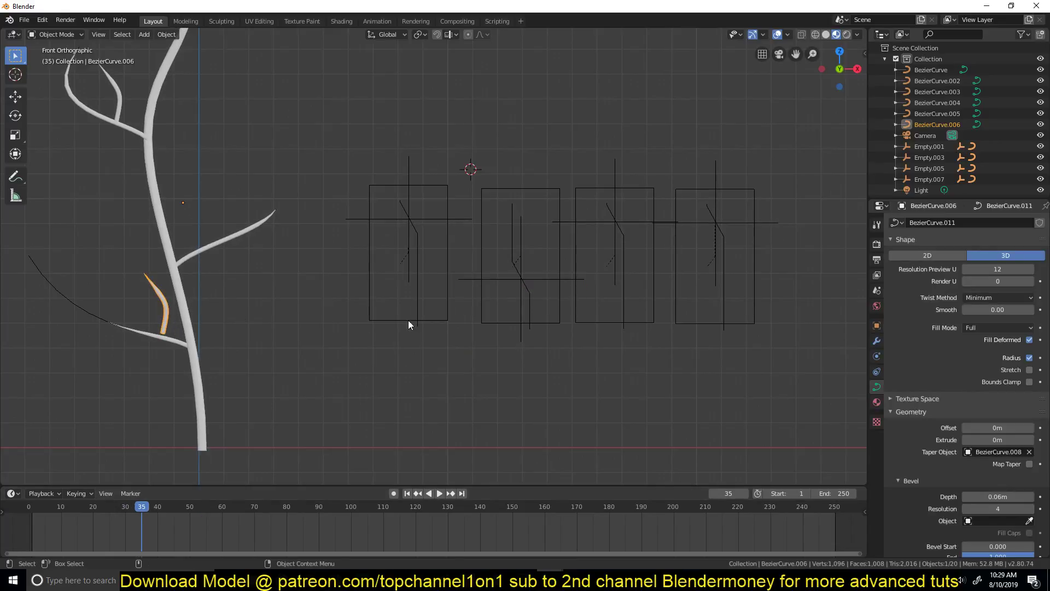
click(626, 229)
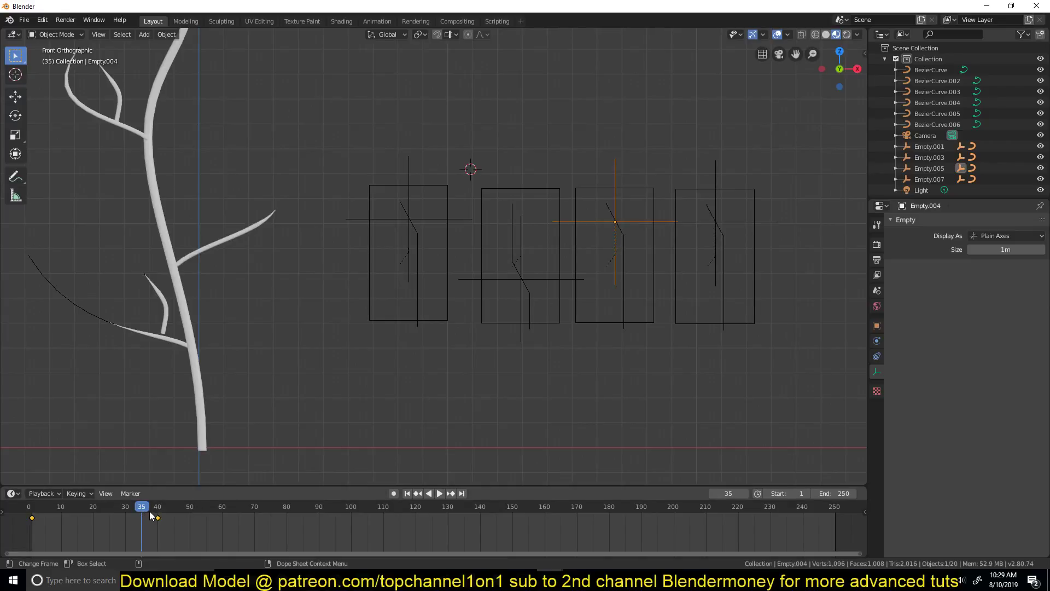
key(g)
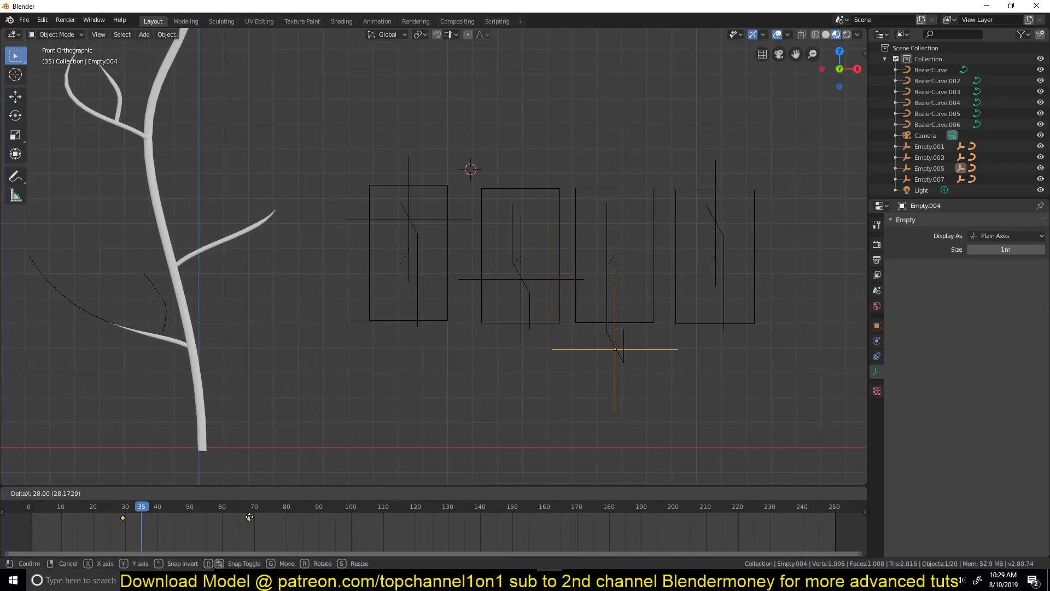
click(250, 516)
drag(143, 526, 180, 529)
key(g)
click(152, 524)
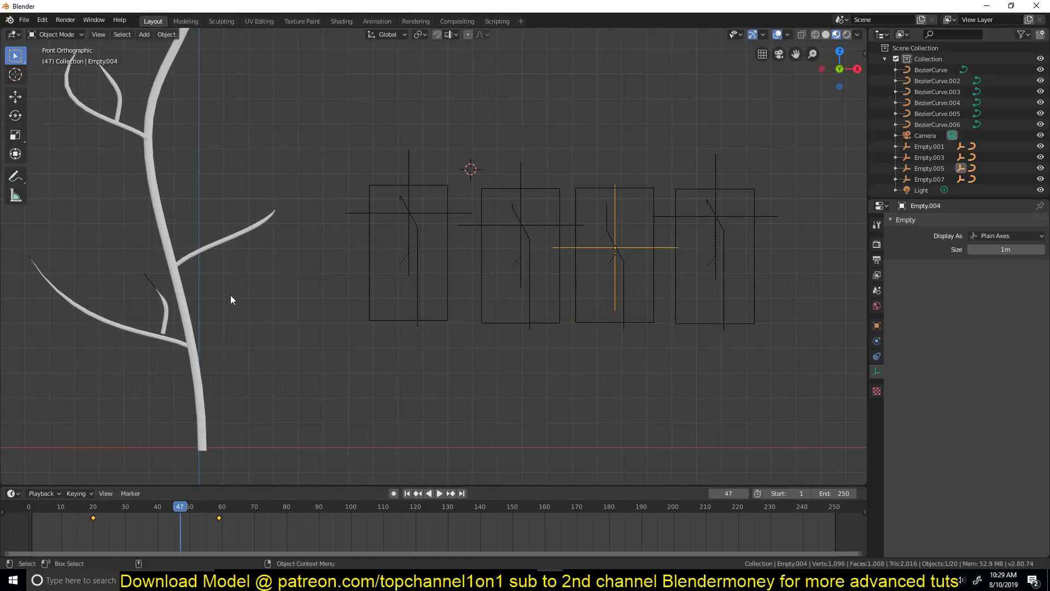
Delay the keyframes of the fourth rig's plain-axes empty to about frames 10 and 49 and scrub to frame 32.
click(234, 242)
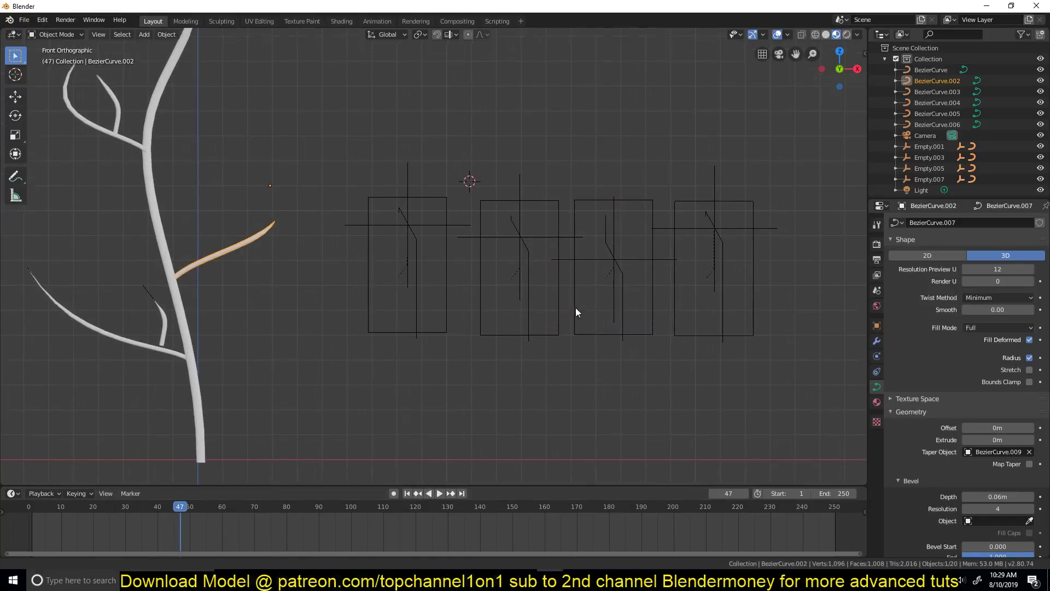
shift+middle_drag(573, 303, 214, 238)
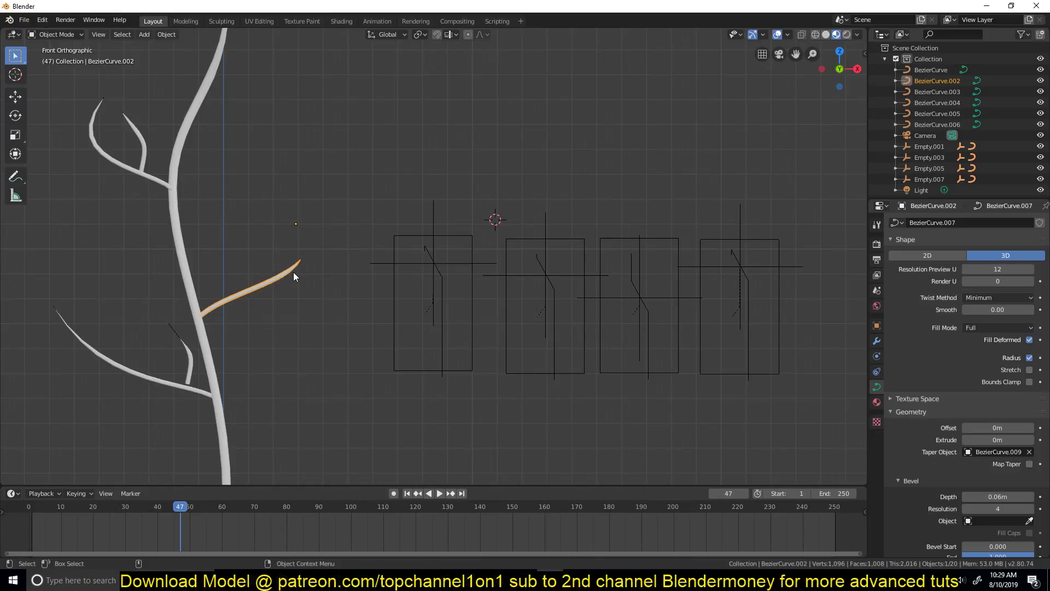
click(753, 274)
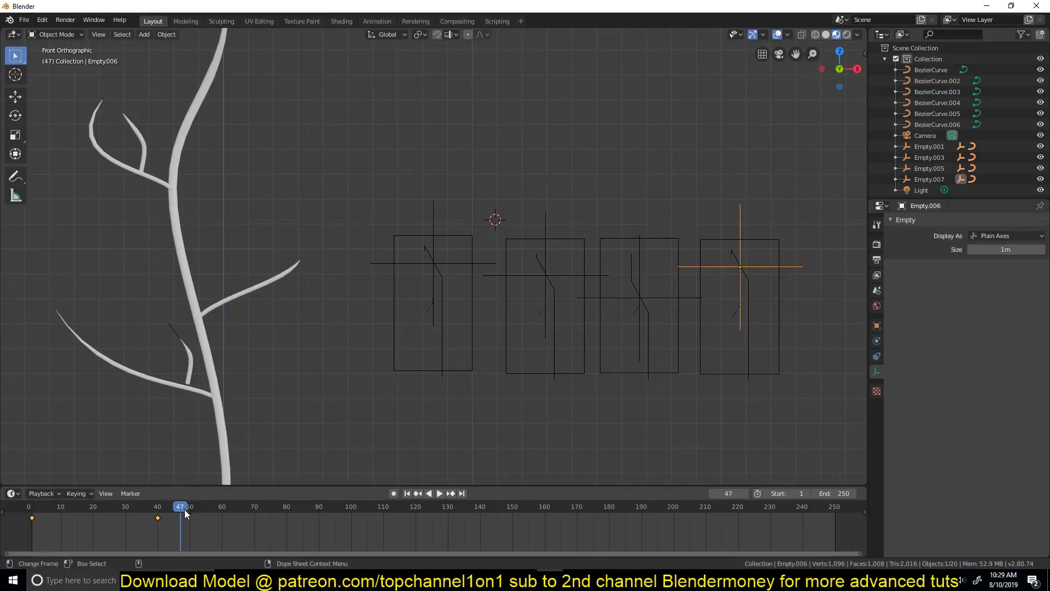
key(shift+ctrl+space)
drag(139, 518, 78, 517)
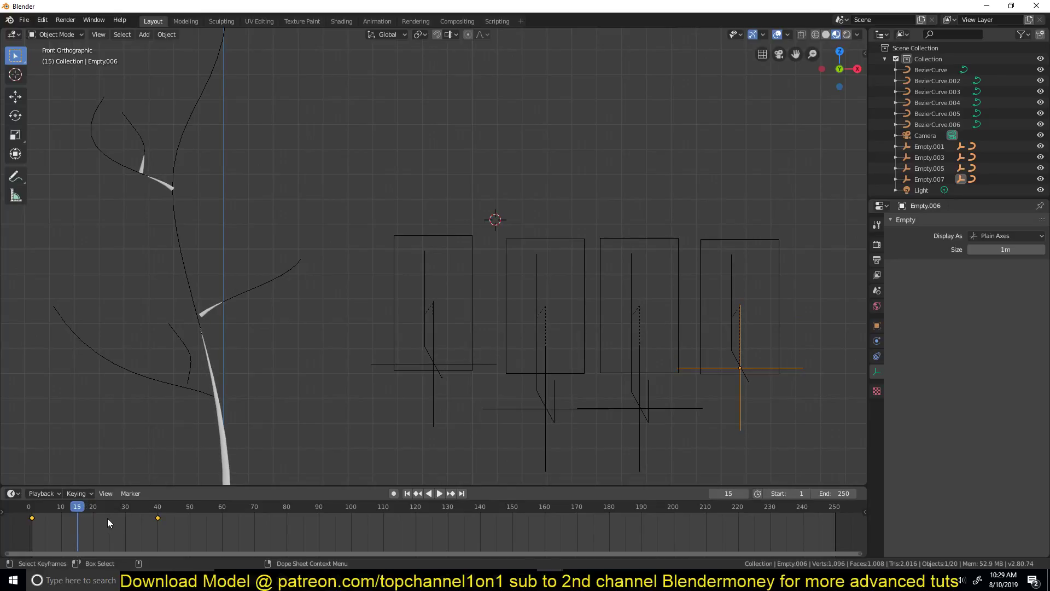
key(g)
click(136, 518)
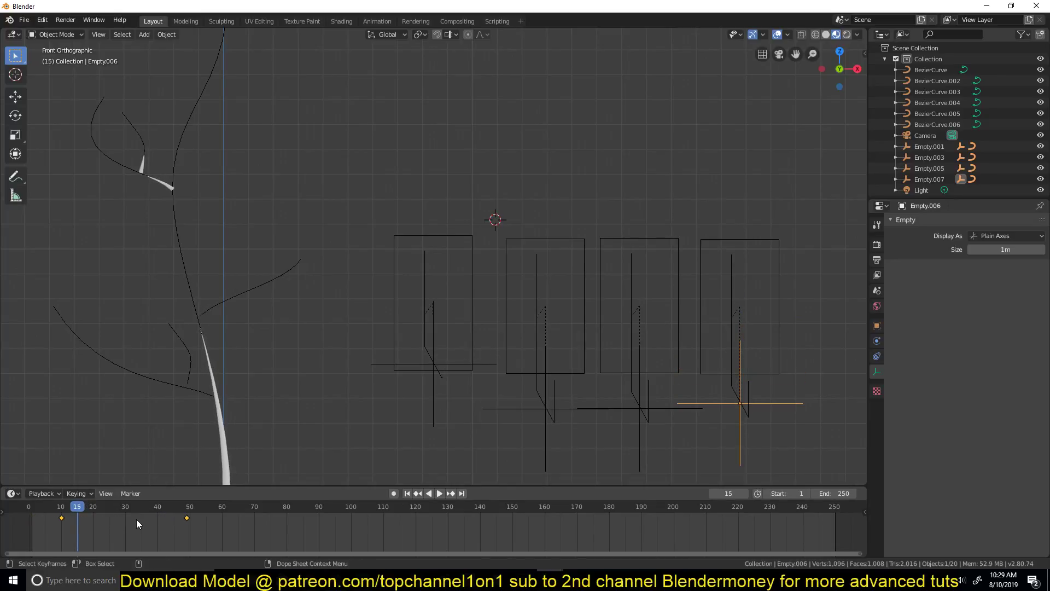
drag(42, 520, 132, 513)
key(space)
Delete the two upper-left branches of the plant and play the remaining growth to frame 44.
drag(74, 107, 153, 173)
key(Delete)
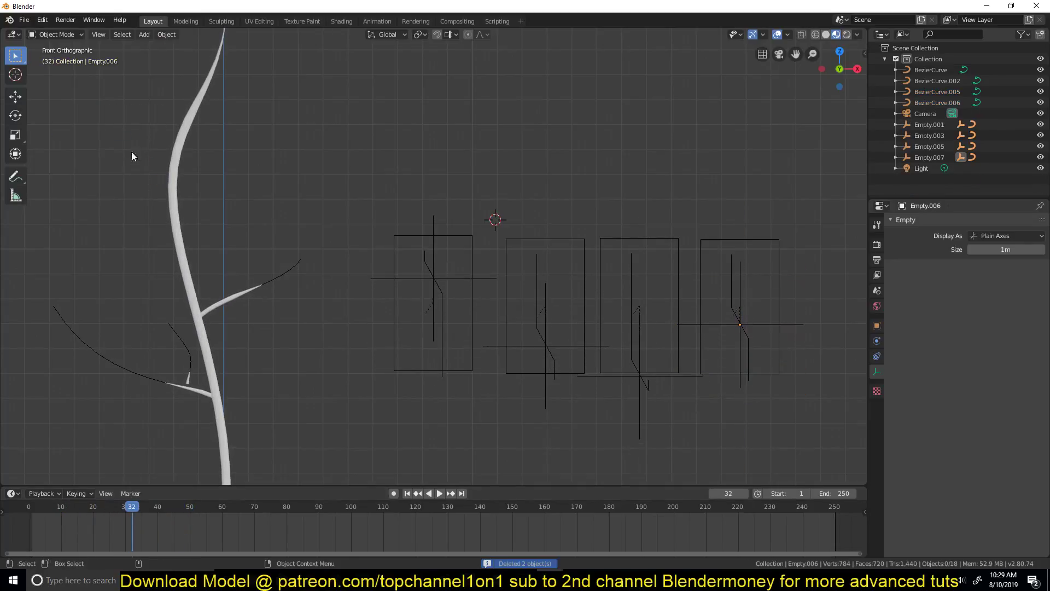
click(81, 524)
key(space)
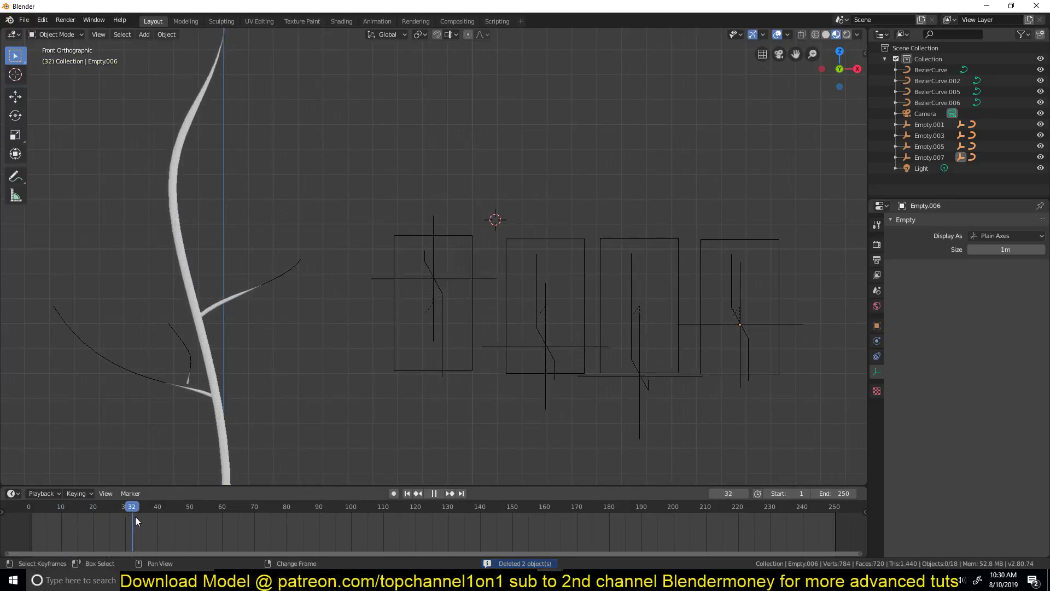
click(171, 512)
key(space)
scroll(201, 321, down, 5)
middle_drag(201, 316, 245, 327)
mouse_move(170, 510)
mouse_down()
mouse_move(114, 508)
mouse_move(170, 507)
mouse_up()
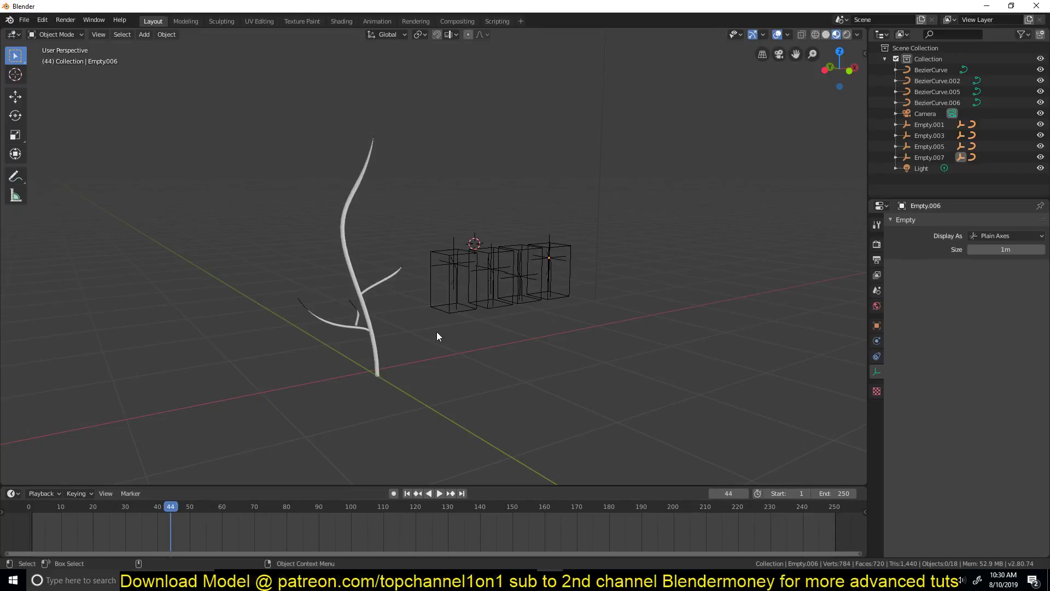
In front view, add a mesh plane above the rigs, rotate it 90° about X and give it a level-2 subdivision.
key(KP_1)
scroll(424, 306, up, 4)
key(shift+a)
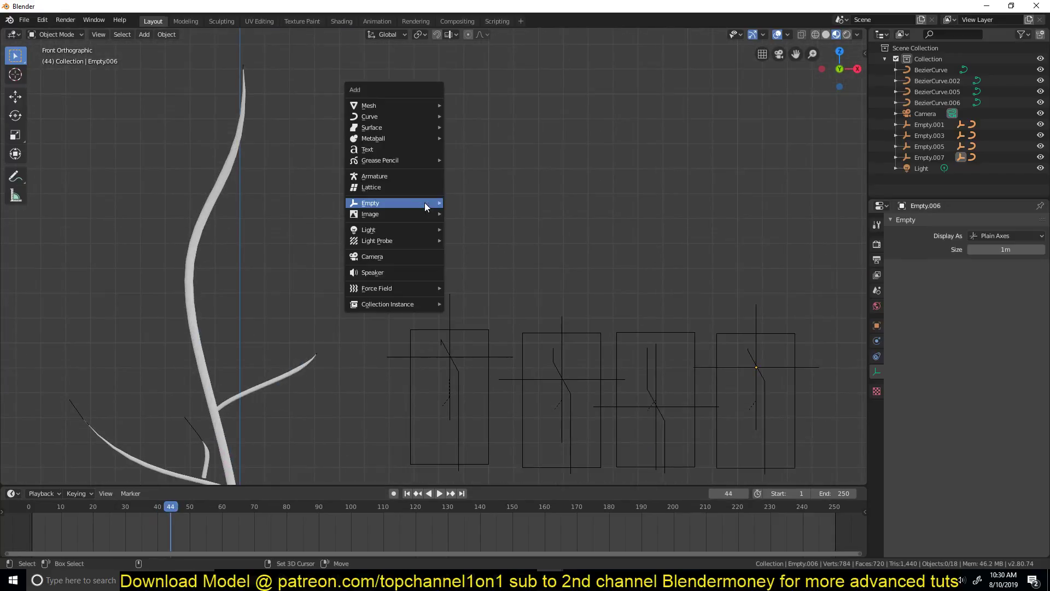
mouse_move(412, 106)
click(495, 106)
key(s)
click(491, 230)
text(rx90)
key(Return)
key(ctrl+2)
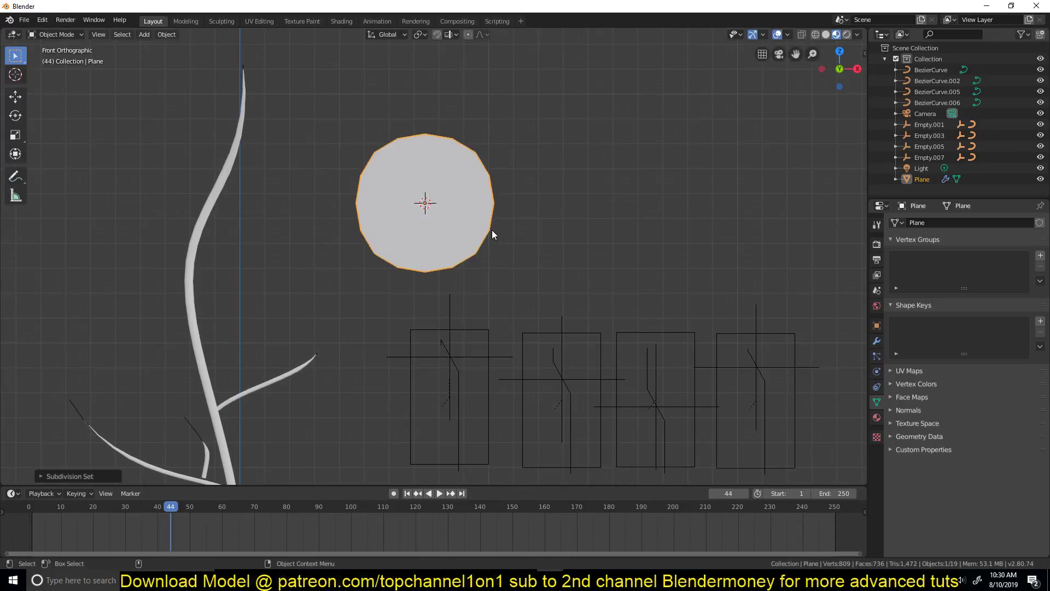
Apply the plane's subdivision and pull its top vertex up about 0.29 m along Z with proportional editing to form a leaf.
click(877, 341)
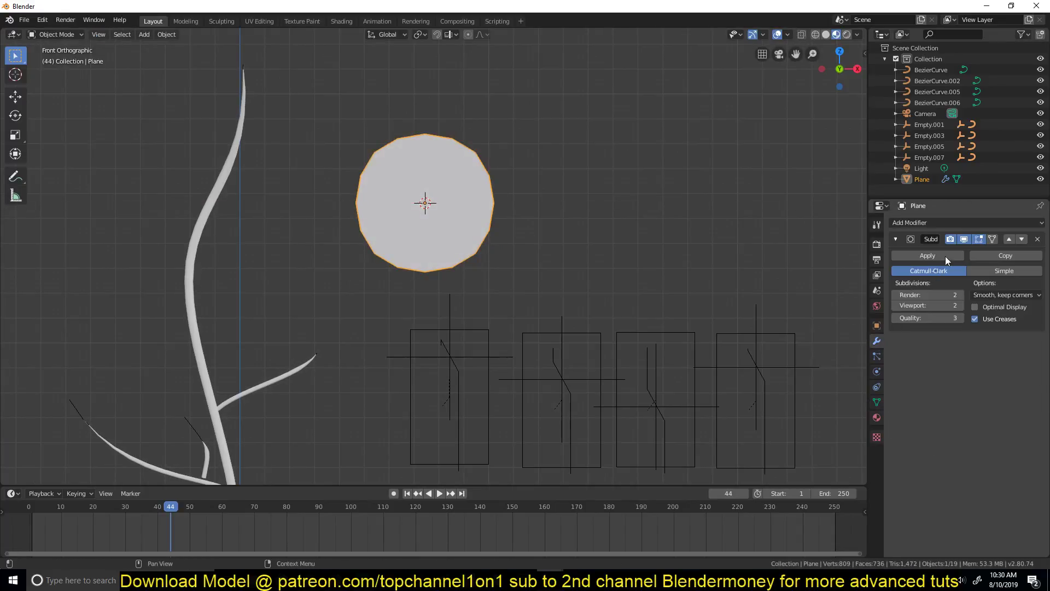
click(924, 255)
key(Tab)
click(398, 268)
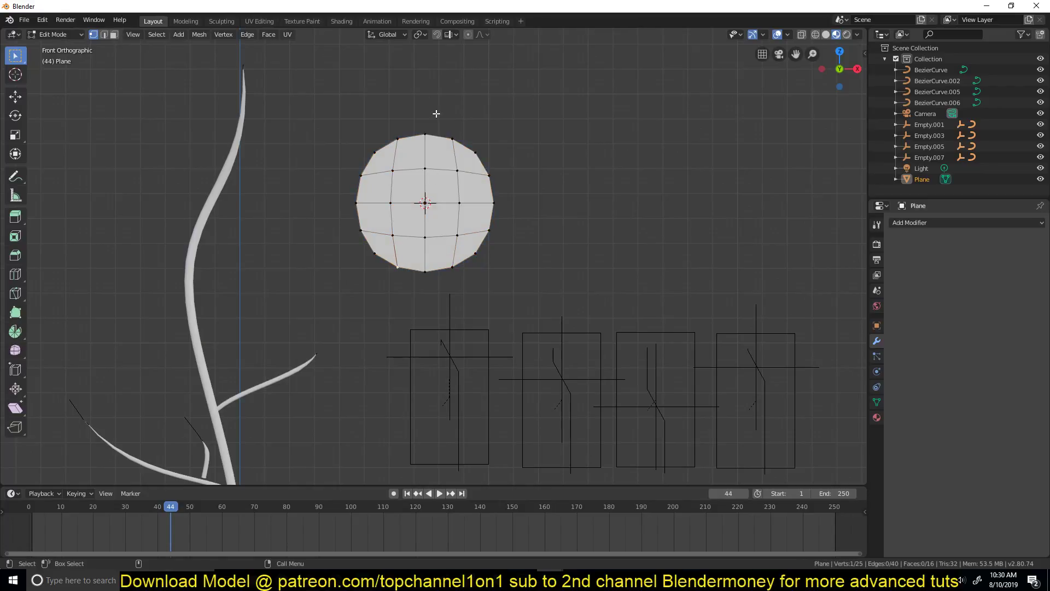
key(g)
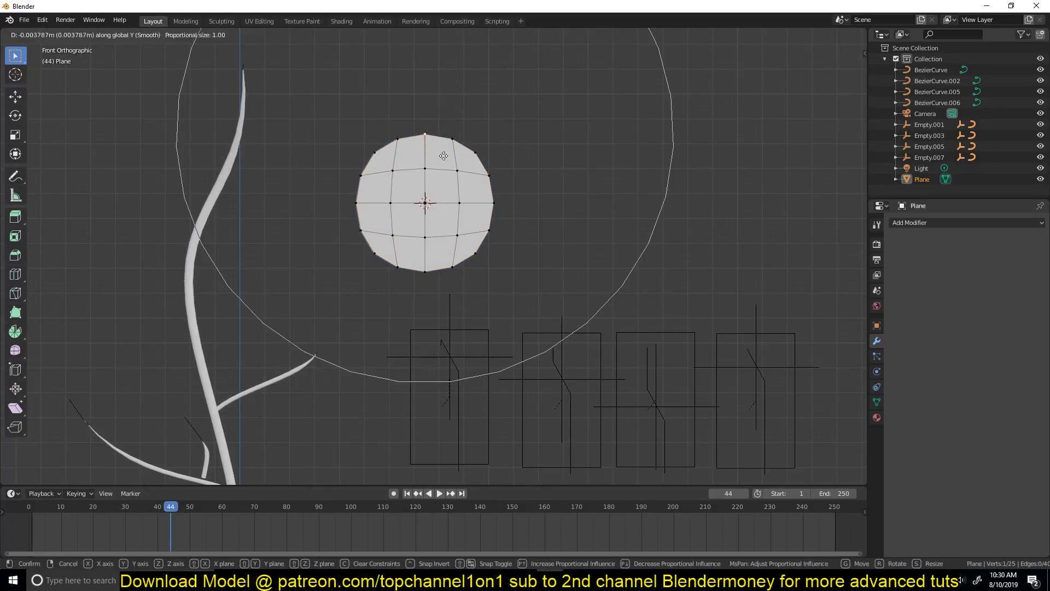
key(z)
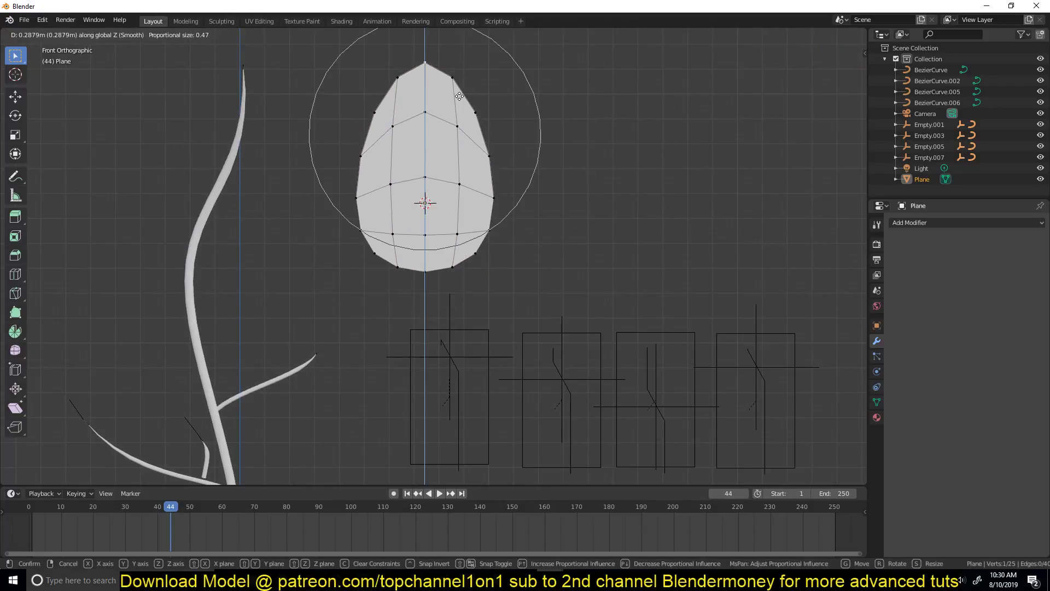
Scale the three bottom vertices of the leaf closer together and extrude them down along Z into a stem.
click(416, 273)
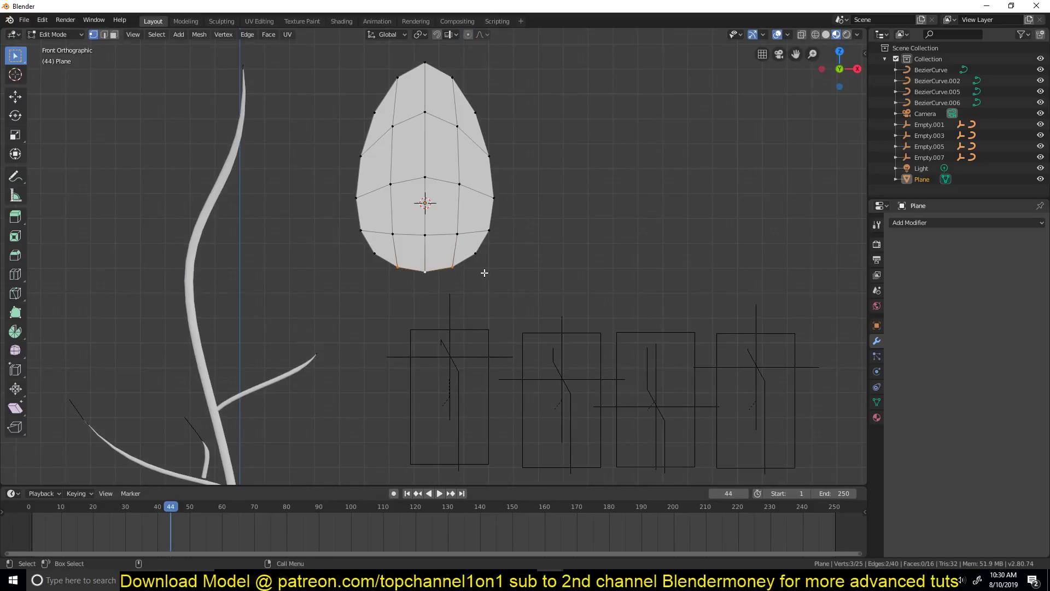
key(s)
click(441, 275)
key(e)
key(z)
click(443, 358)
key(Tab)
scroll(442, 279, down, 1)
scroll(444, 281, up, 1)
Move the whole leaf mesh up along Z until the stem's base sits on the origin, and scale the leaf object down.
key(Tab)
key(a)
key(g)
key(z)
click(469, 215)
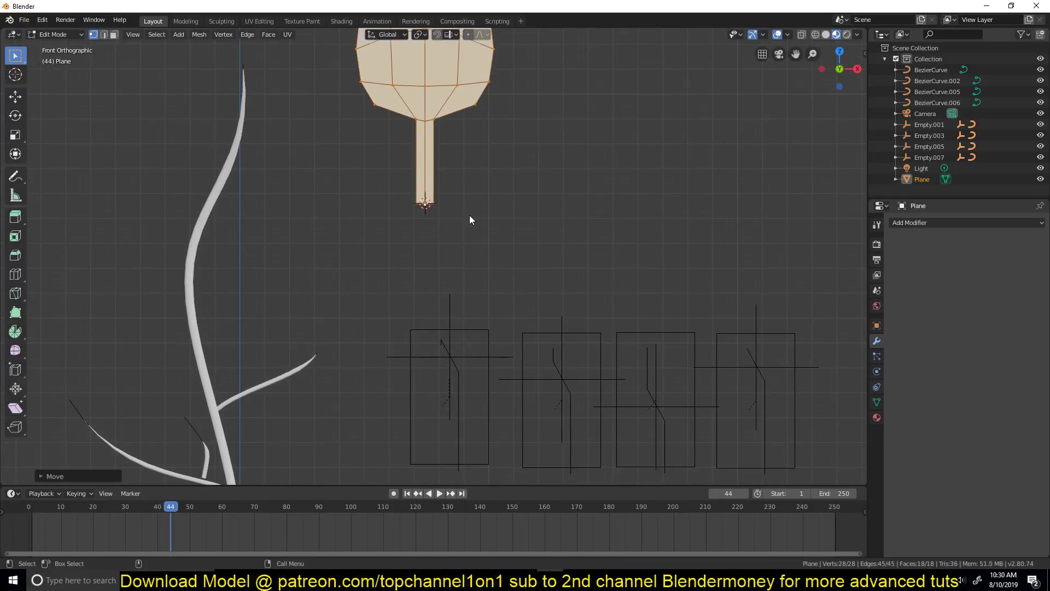
key(Tab)
scroll(455, 209, down, 2)
key(s)
click(460, 282)
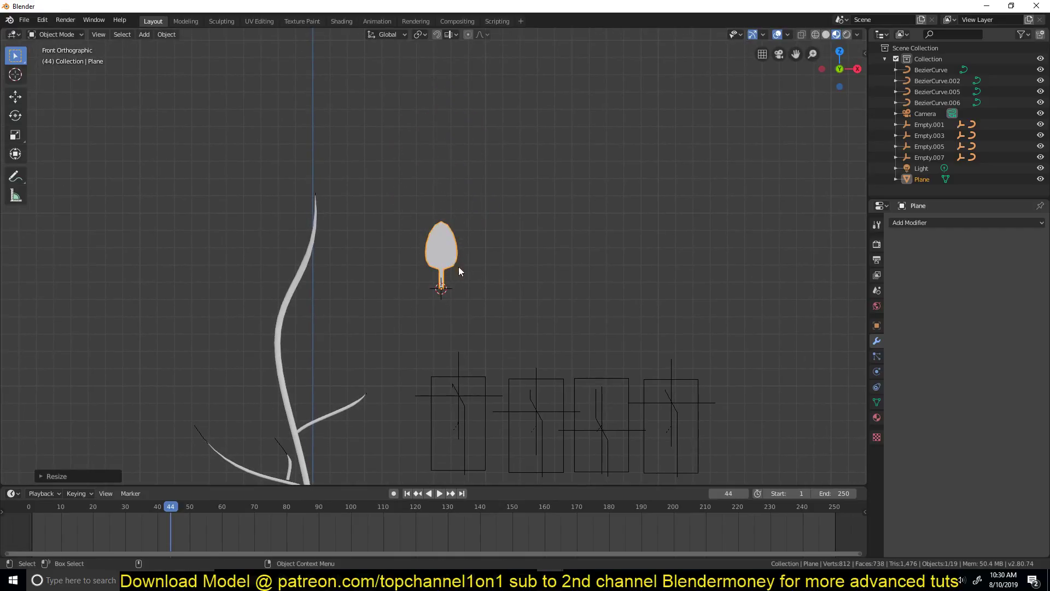
Turn on auto keying and record a keyframe for the leaf at frame 20.
scroll(458, 263, up, 4)
shift+middle_drag(477, 272, 540, 178)
mouse_move(101, 542)
right_down()
mouse_move(81, 529)
mouse_move(94, 533)
right_up()
click(393, 493)
key(g)
click(527, 214)
Scale the leaf to 0 at frame 0 to key the start of its growth.
right_drag(115, 526, 29, 517)
key(s)
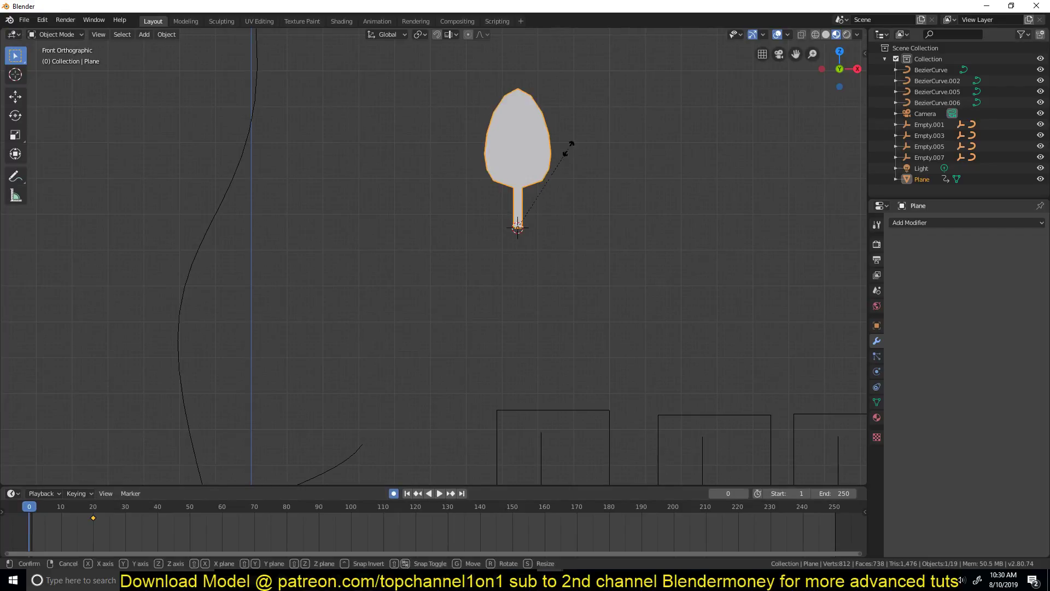
key(0)
click(569, 149)
Key the leaf's position at frame 14, scale it up to an overshoot size at frame 17, and play the growth.
mouse_move(67, 507)
right_down()
mouse_move(57, 520)
mouse_move(86, 520)
mouse_move(75, 520)
right_up()
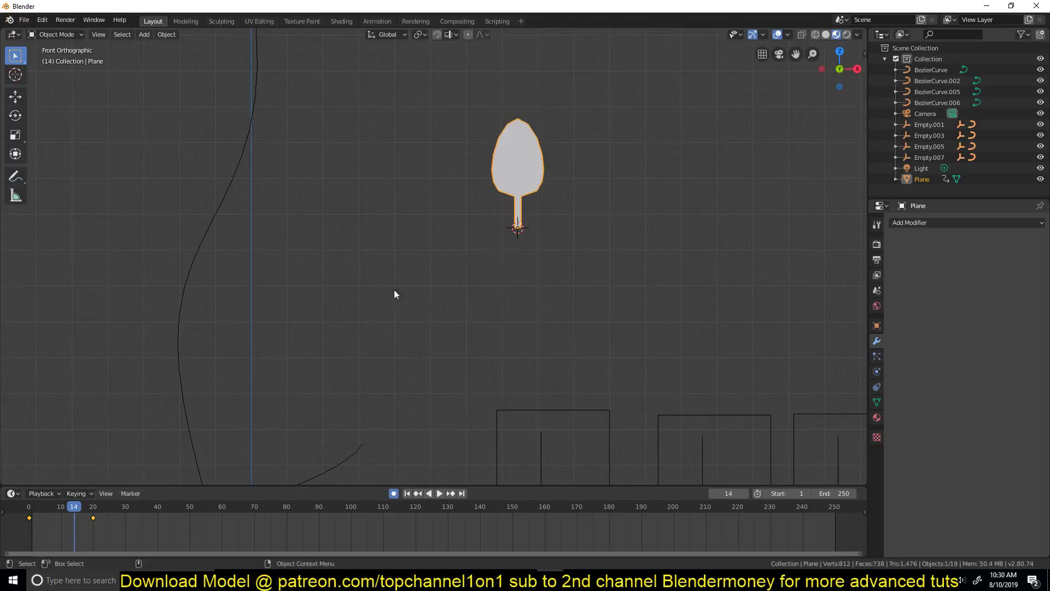
key(g)
click(428, 261)
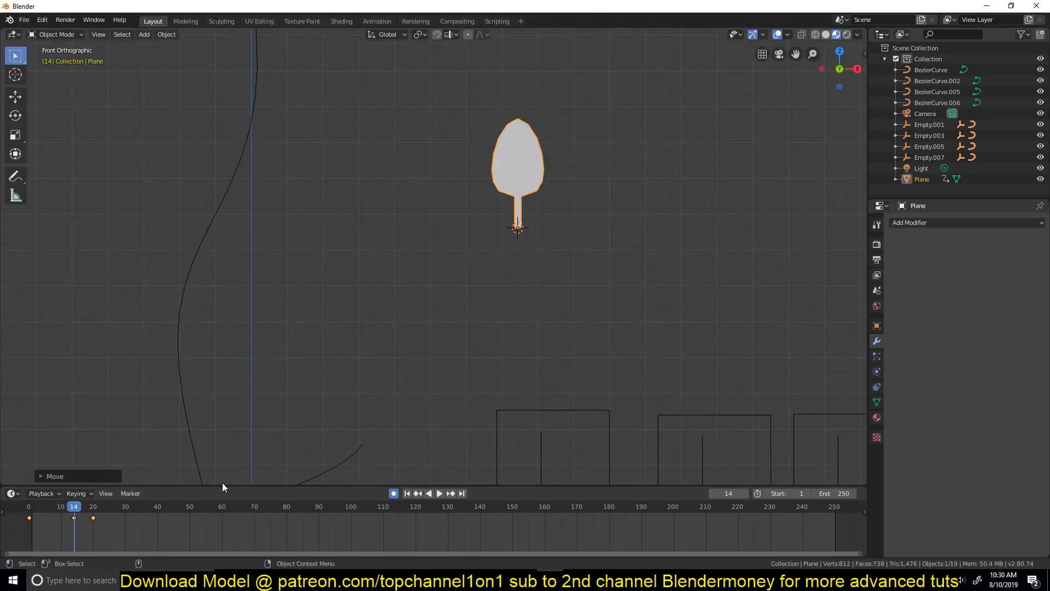
right_click(84, 521)
key(s)
click(568, 220)
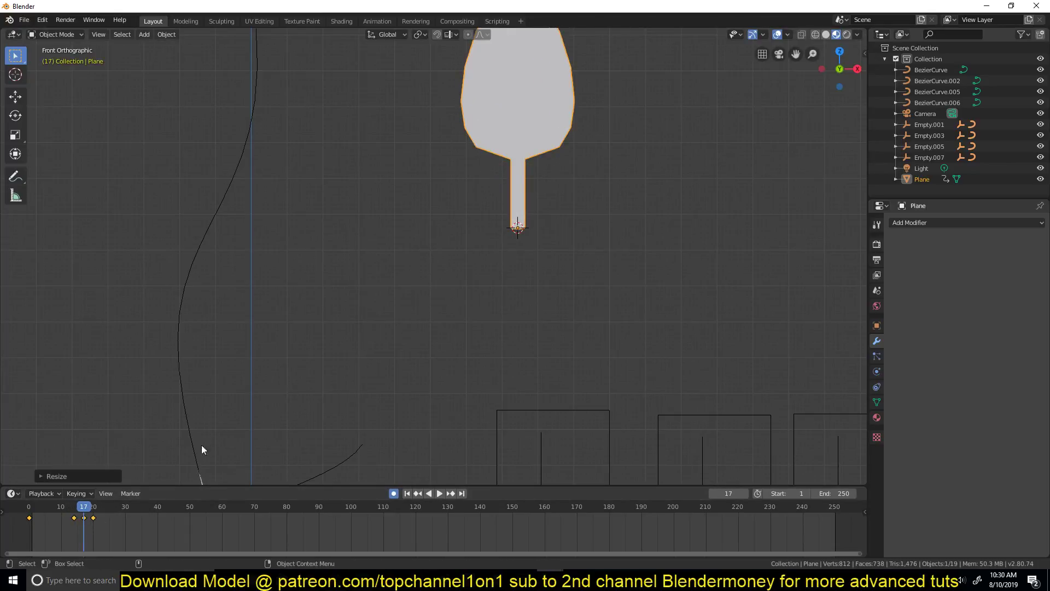
key(space)
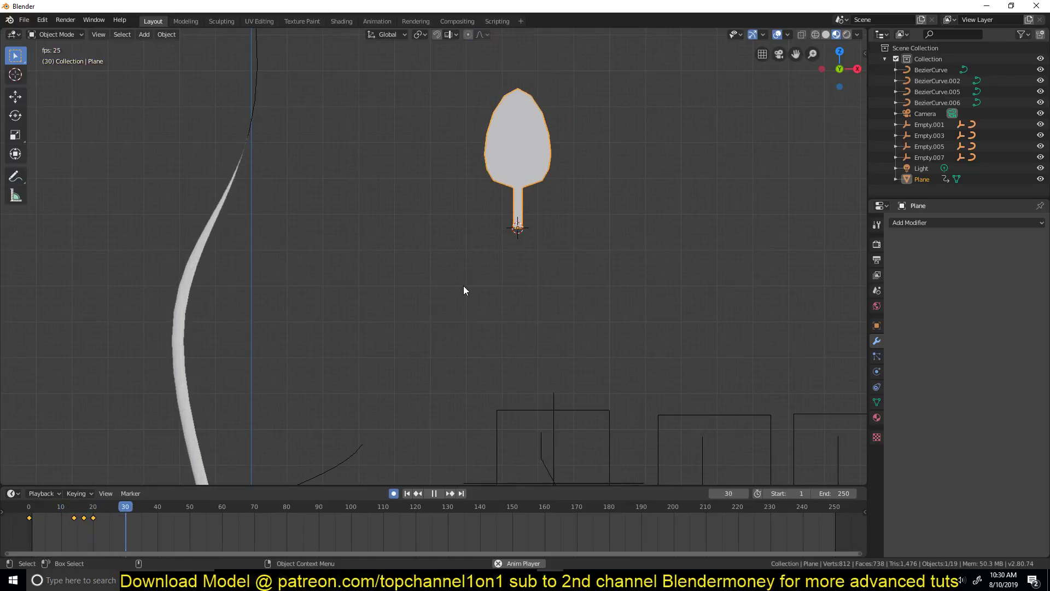
key(space)
Scale the leaf down to about 0.67 at frame 19 to key a rebound after the overshoot.
right_click(80, 522)
right_drag(80, 525, 91, 521)
key(s)
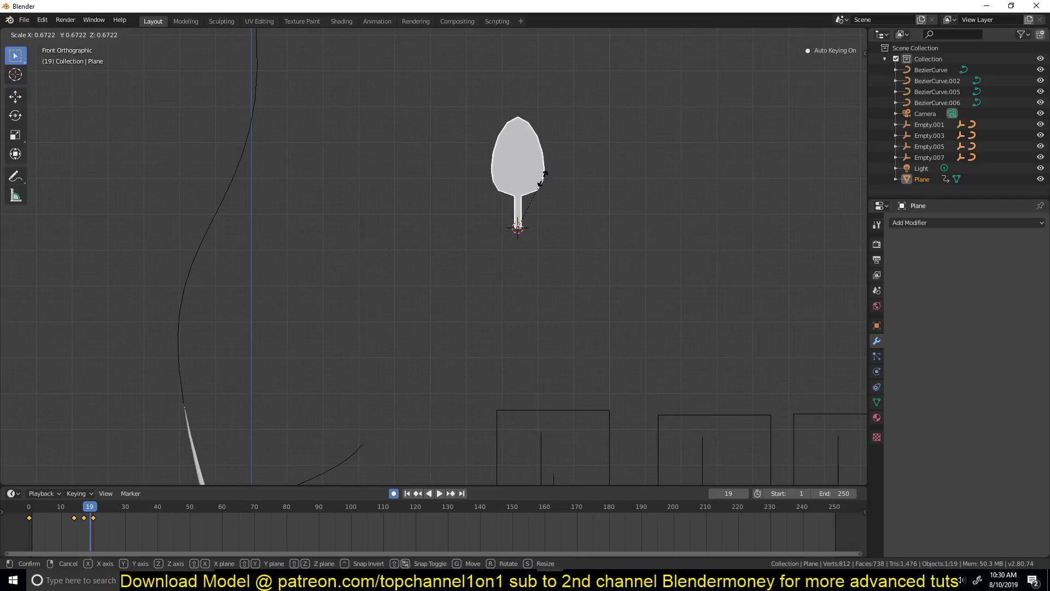
click(331, 346)
Spread the leaf's later keyframes to about frames 10, 16, 19 and 21 and play the animation from frame 0.
drag(70, 514, 107, 523)
key(s)
click(175, 520)
click(18, 510)
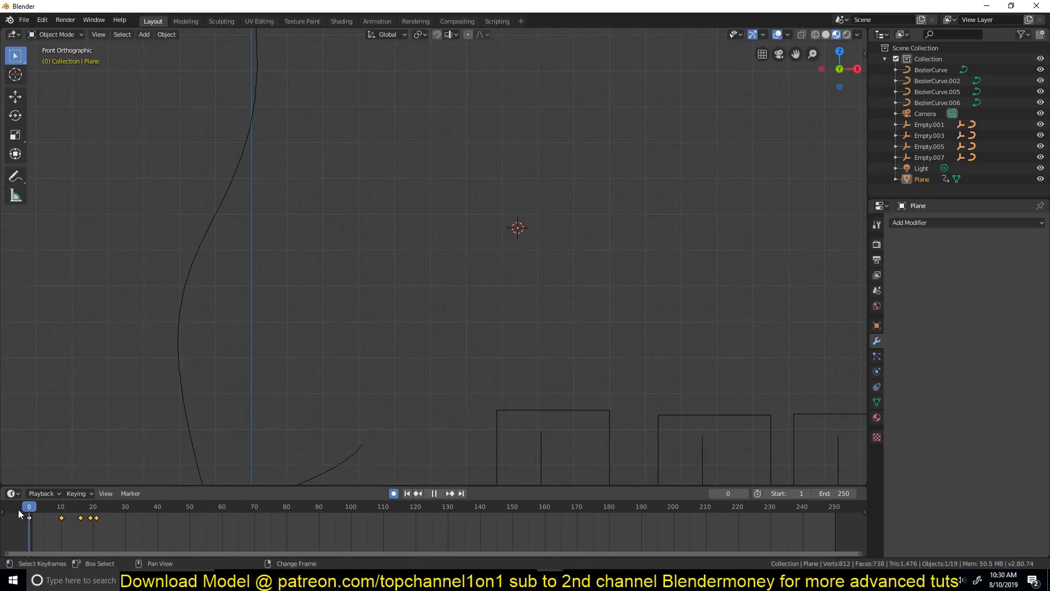
key(space)
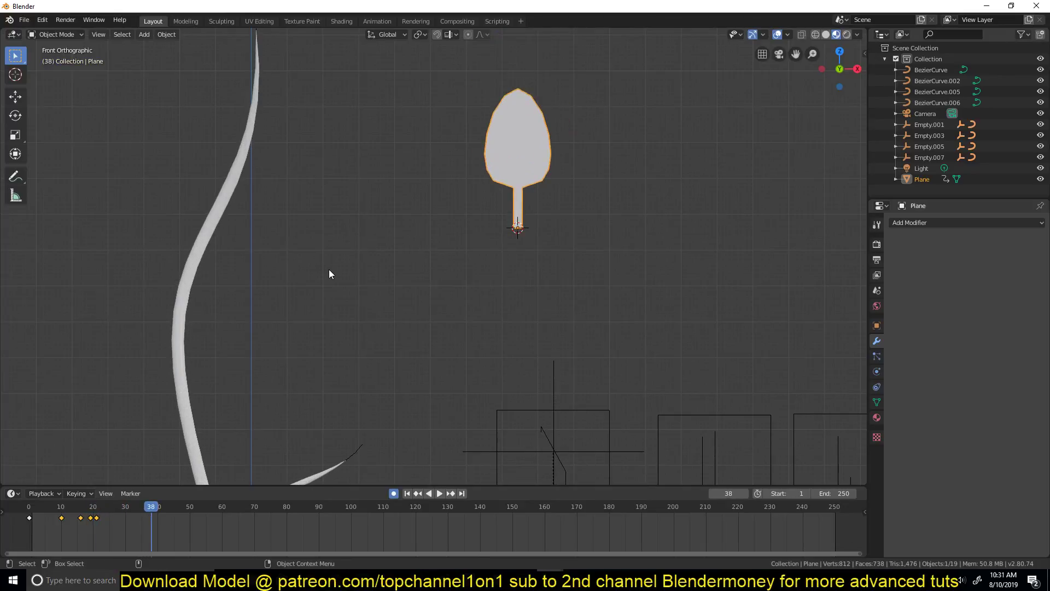
key(Escape)
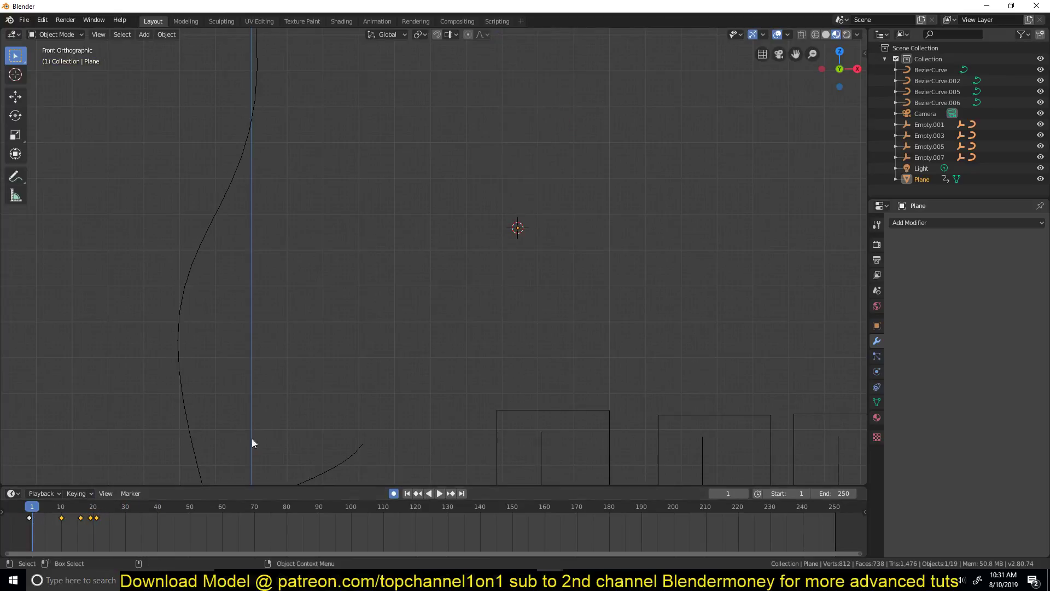
Set the scene's frame rate to 60 fps and play the animation from frame 0.
click(876, 263)
click(993, 356)
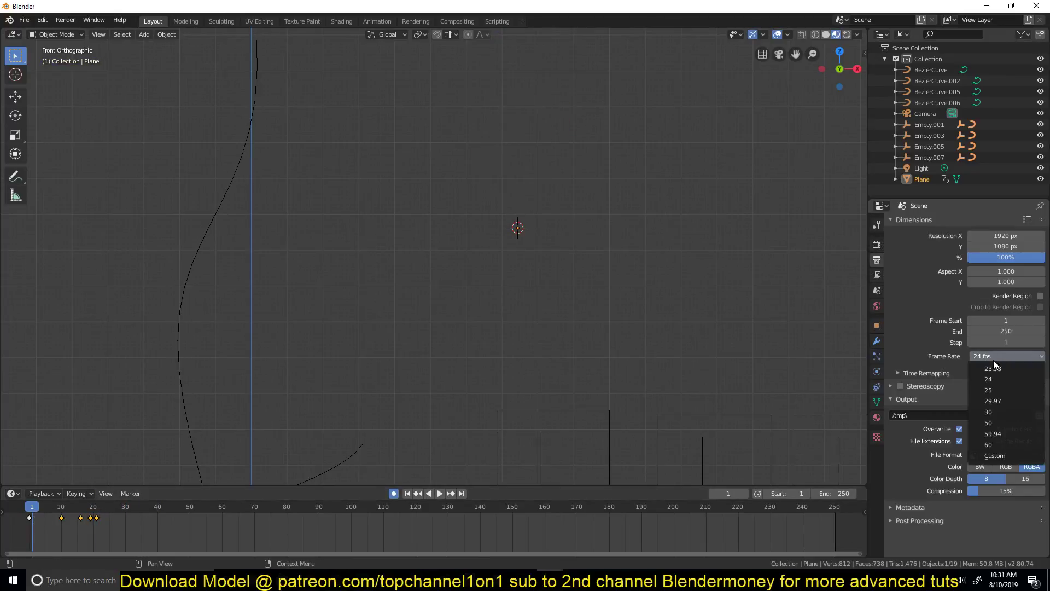
click(990, 441)
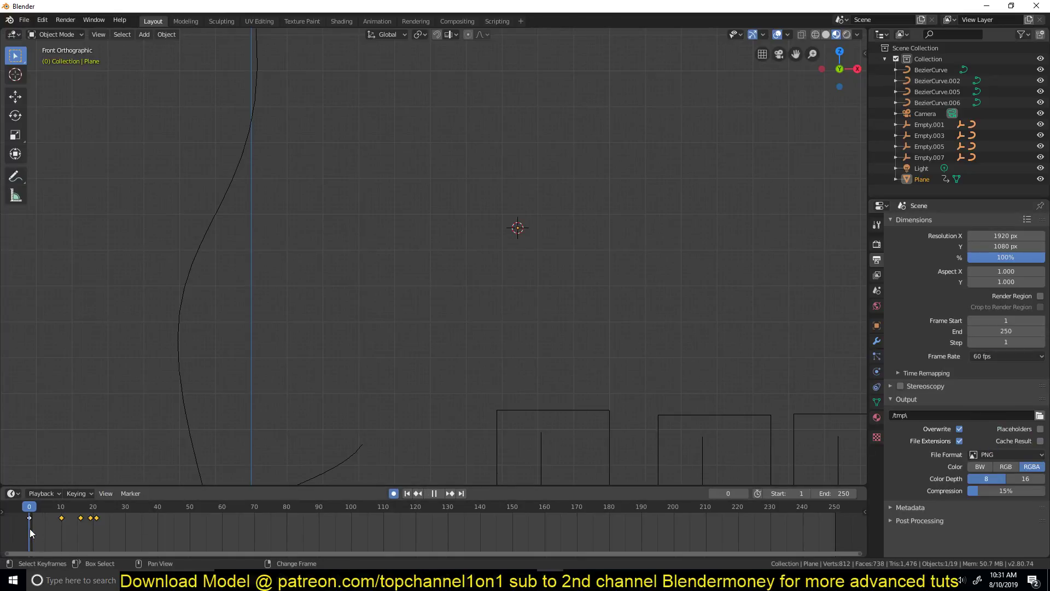
key(space)
key(space)
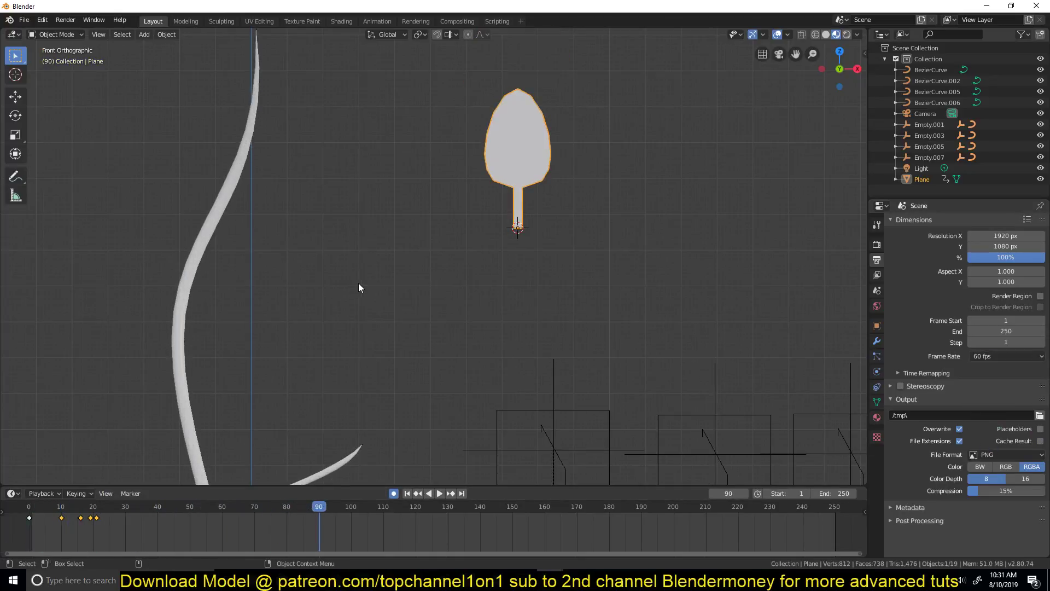
Replay the growth with the whole plant and leaf in view, reselect the leaf and enlarge the timeline area.
scroll(360, 286, down, 4)
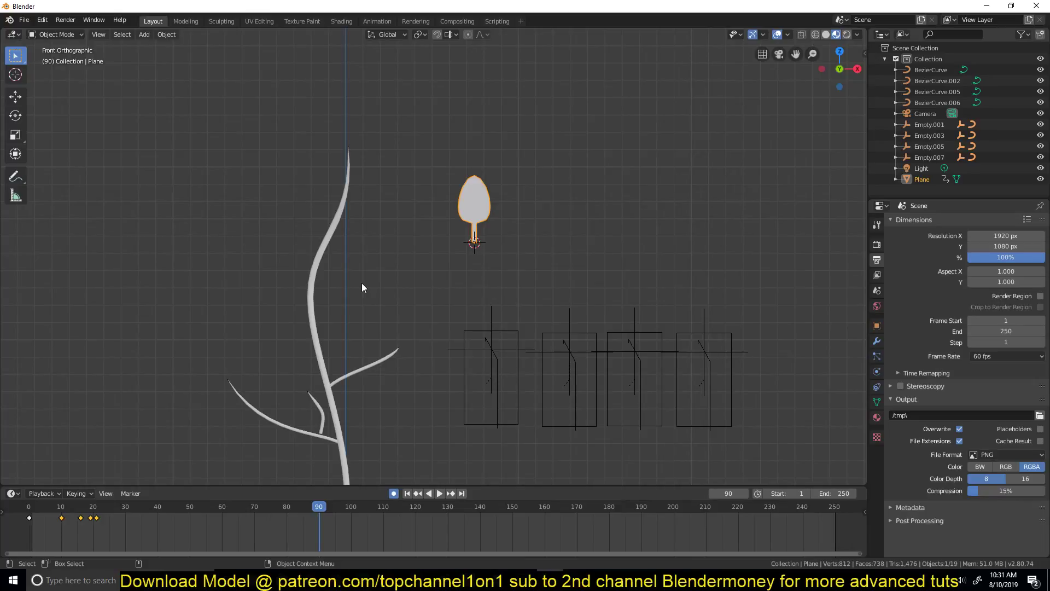
shift+middle_drag(385, 254, 441, 227)
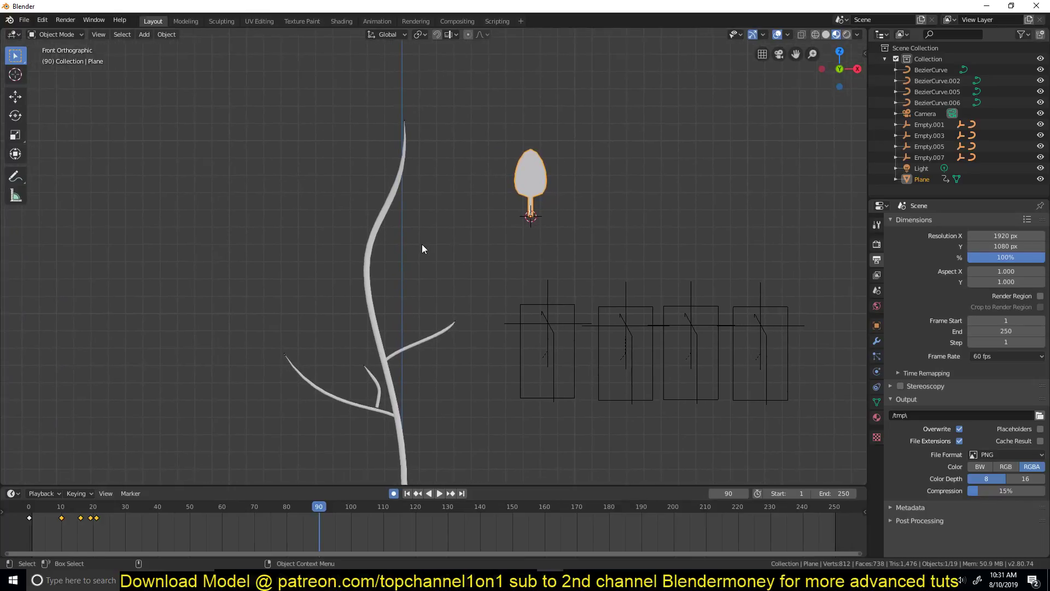
right_click(29, 523)
key(space)
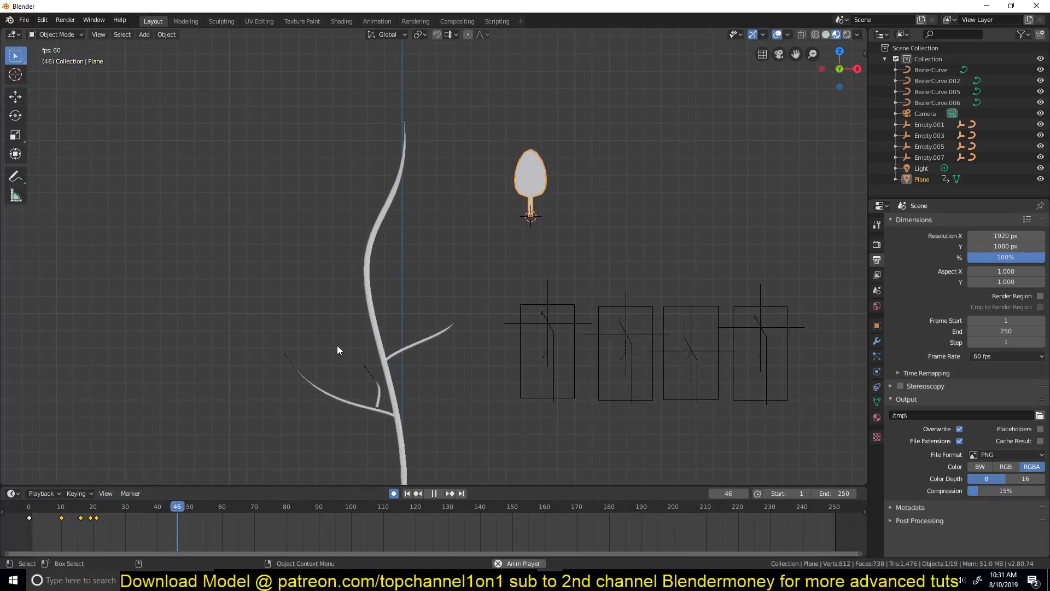
key(space)
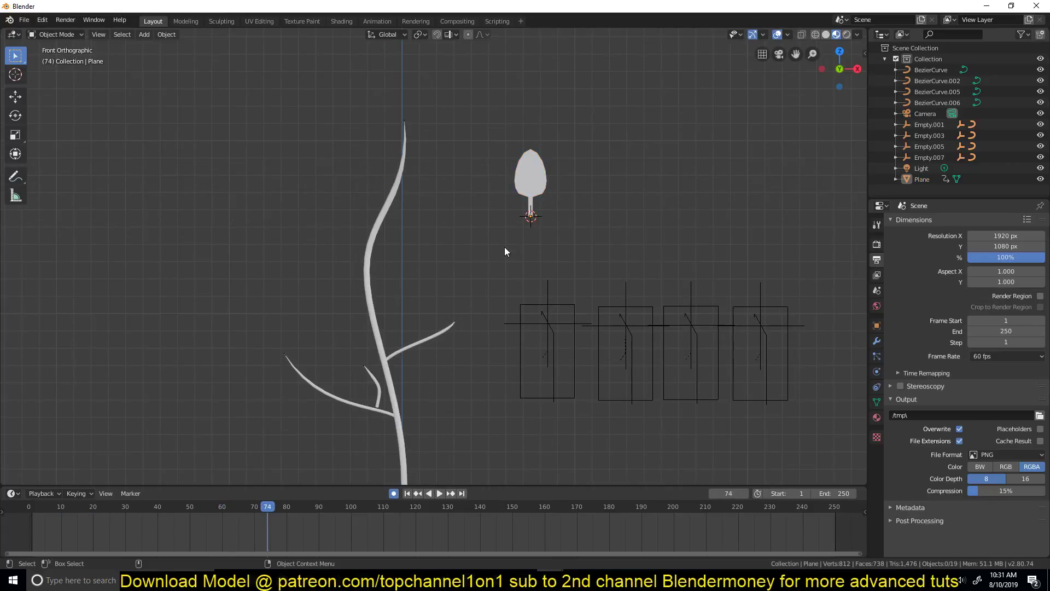
click(527, 195)
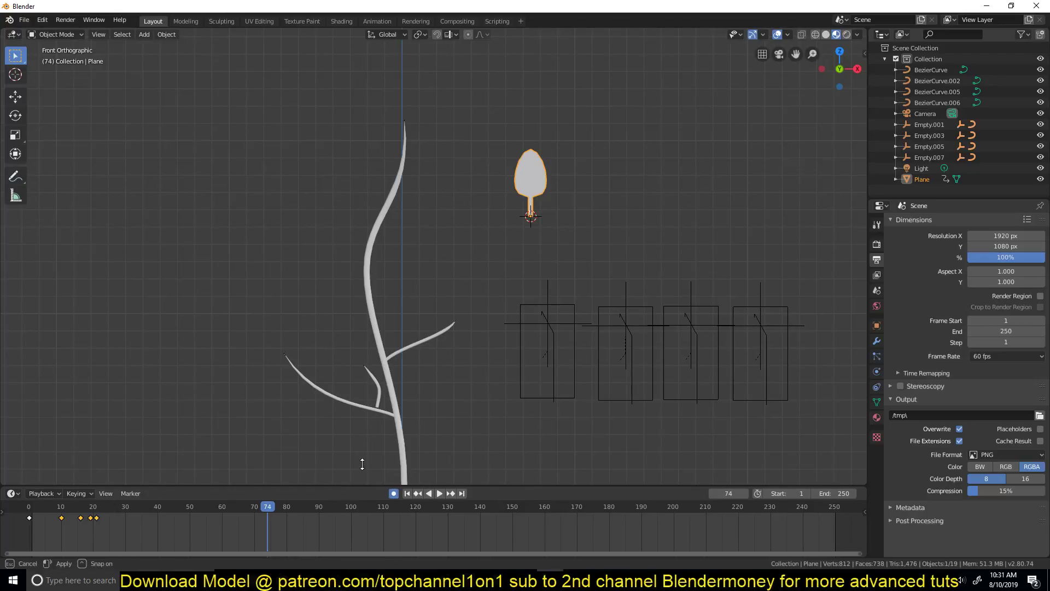
drag(353, 485, 382, 459)
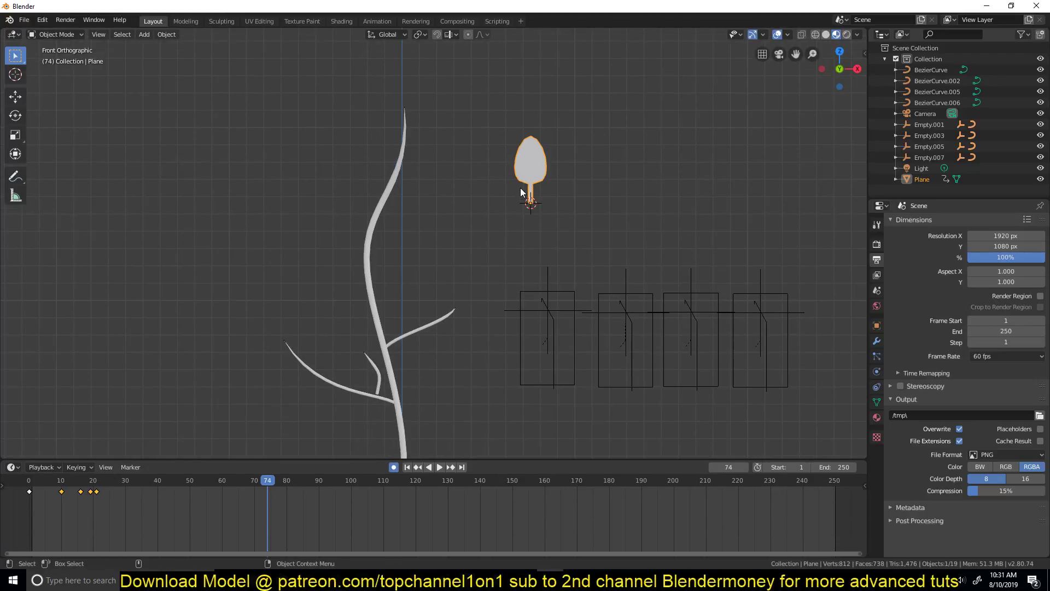
Try to move the leaf onto the plant's right-hand branch at frame 74, and jump to frame 10.
key(g)
right_click(510, 224)
key(g)
click(372, 333)
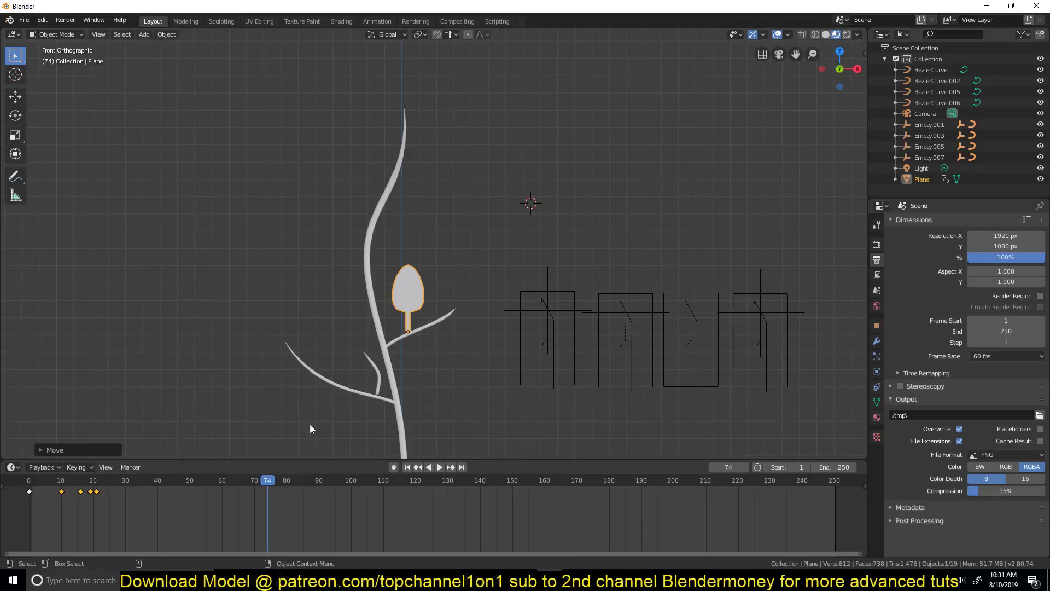
shift+right_click(61, 515)
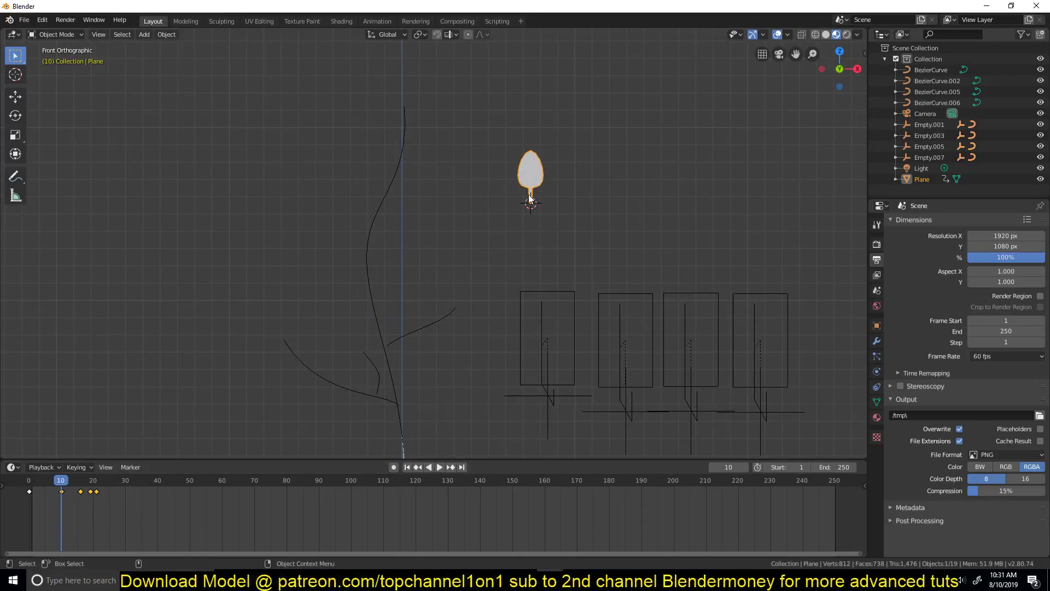
Switch the enlarged timeline to the Graph Editor and delete the leaf's location and rotation channels, leaving only X, Y and Z scale.
drag(286, 459, 301, 418)
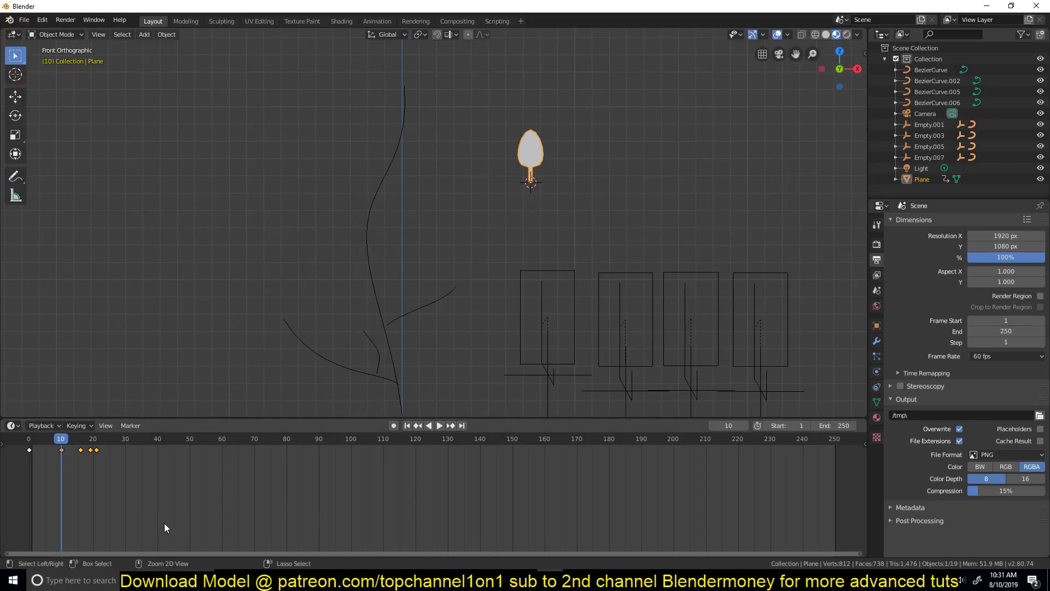
key(ctrl+Tab)
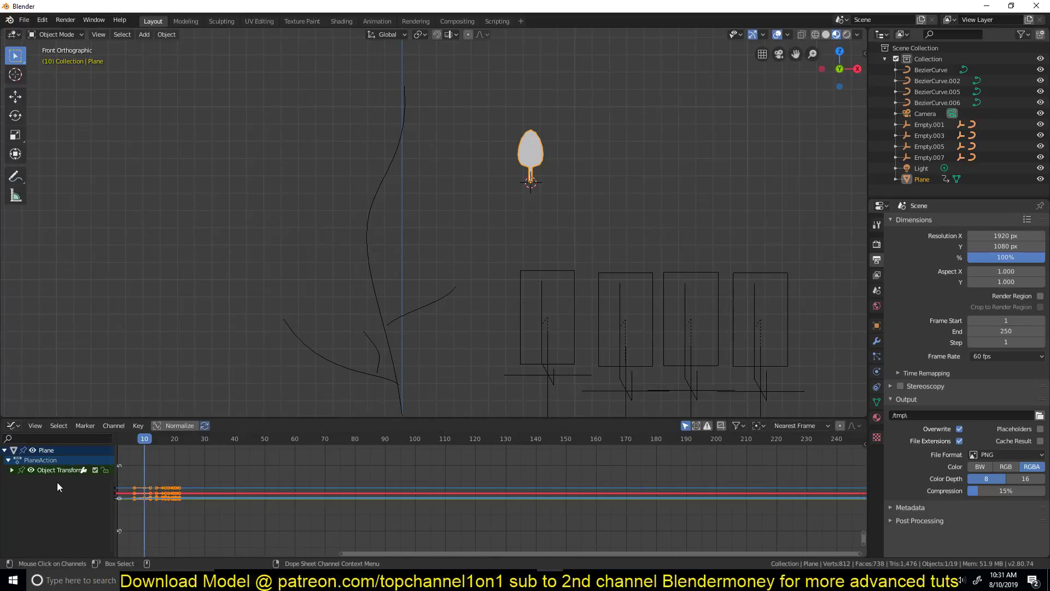
click(12, 470)
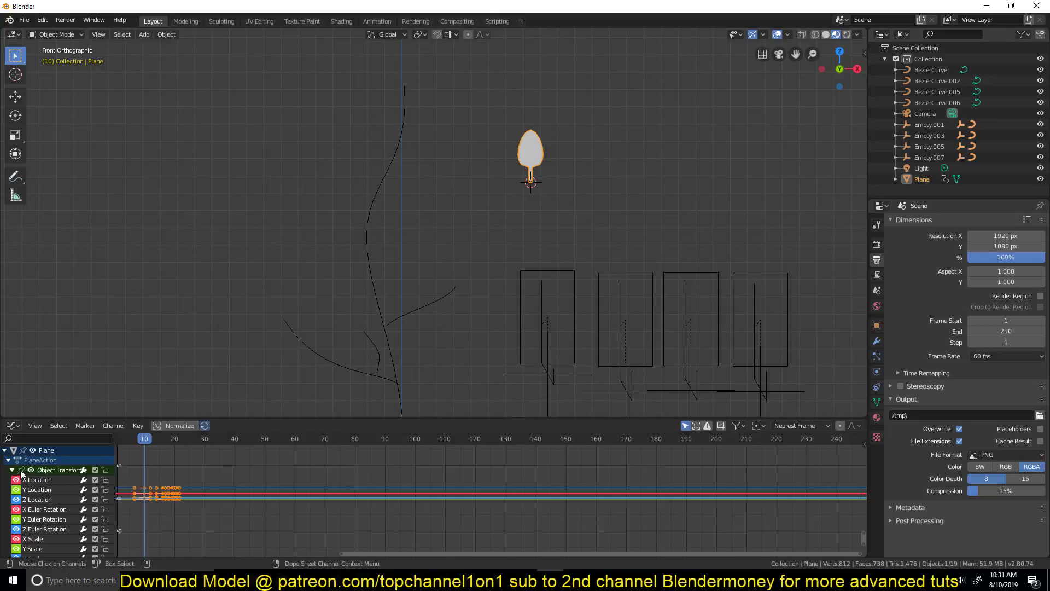
scroll(46, 522, down, 1)
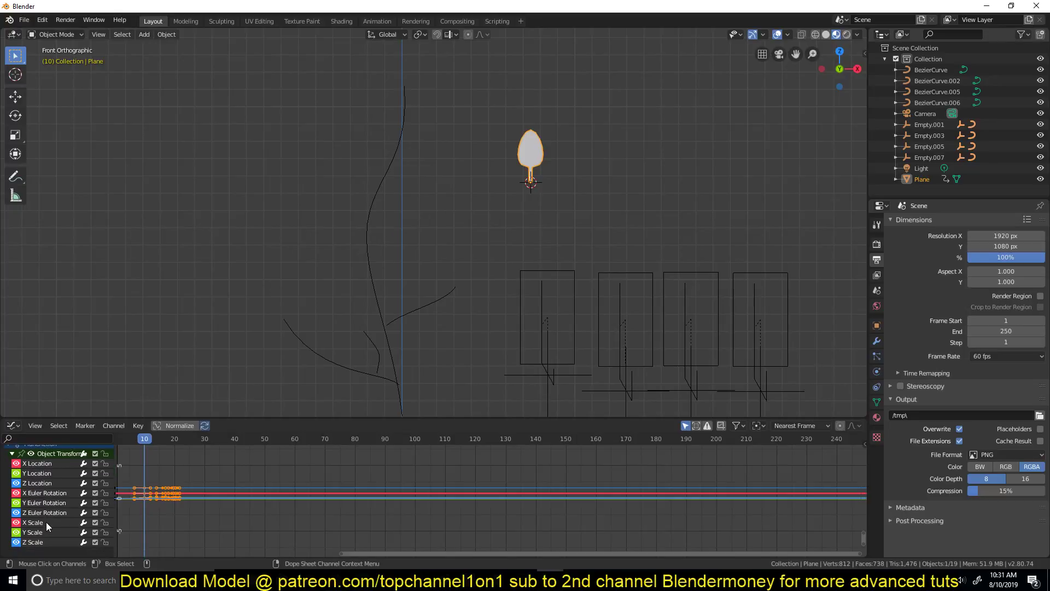
click(45, 511)
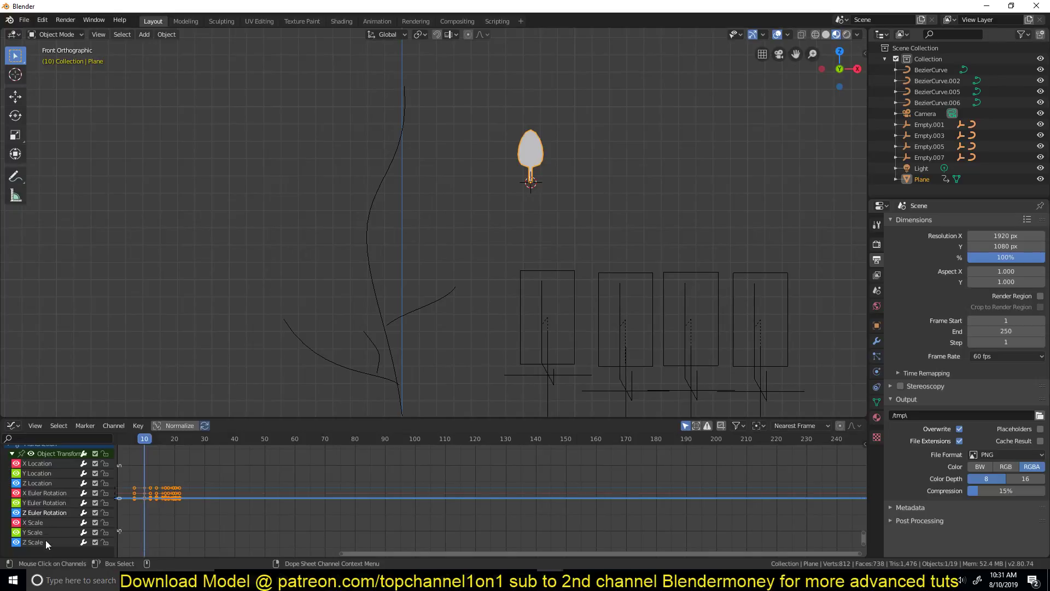
drag(10, 466, 55, 513)
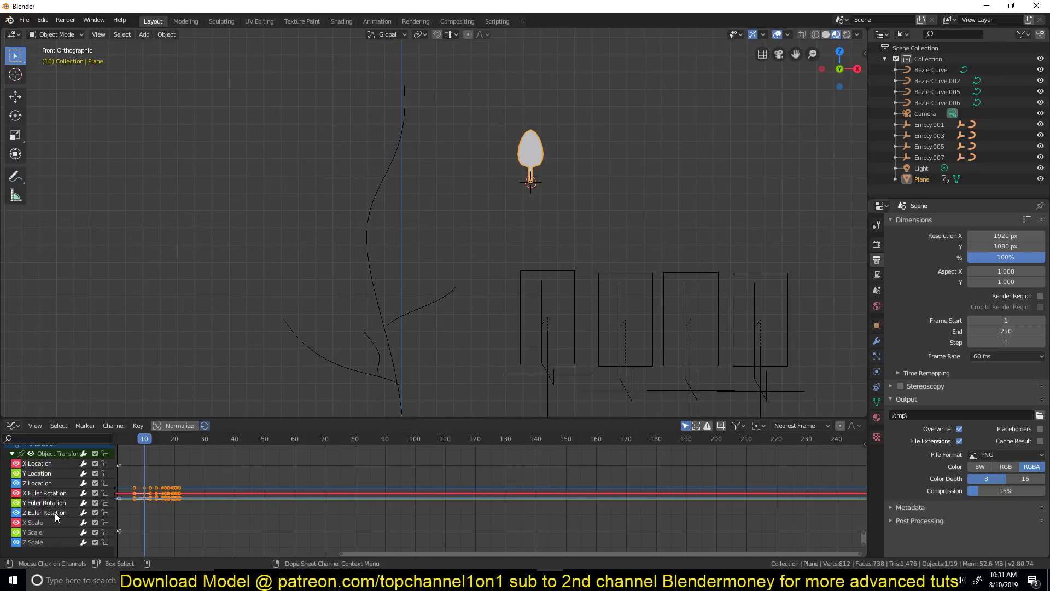
key(h)
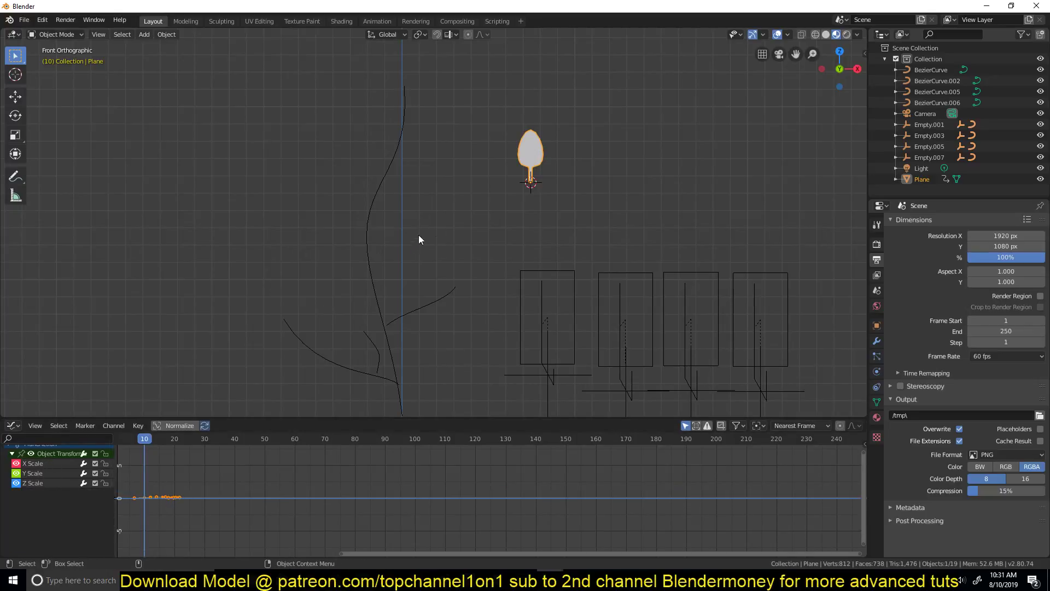
Move the leaf to different spots around the plant and play the animation to check that it keeps its position.
key(g)
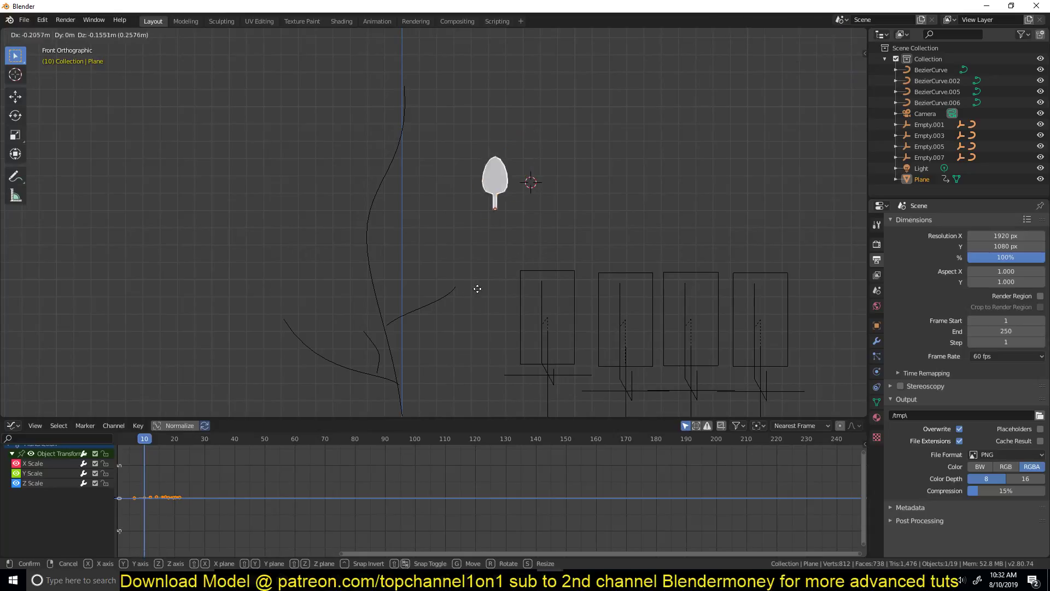
click(422, 306)
key(space)
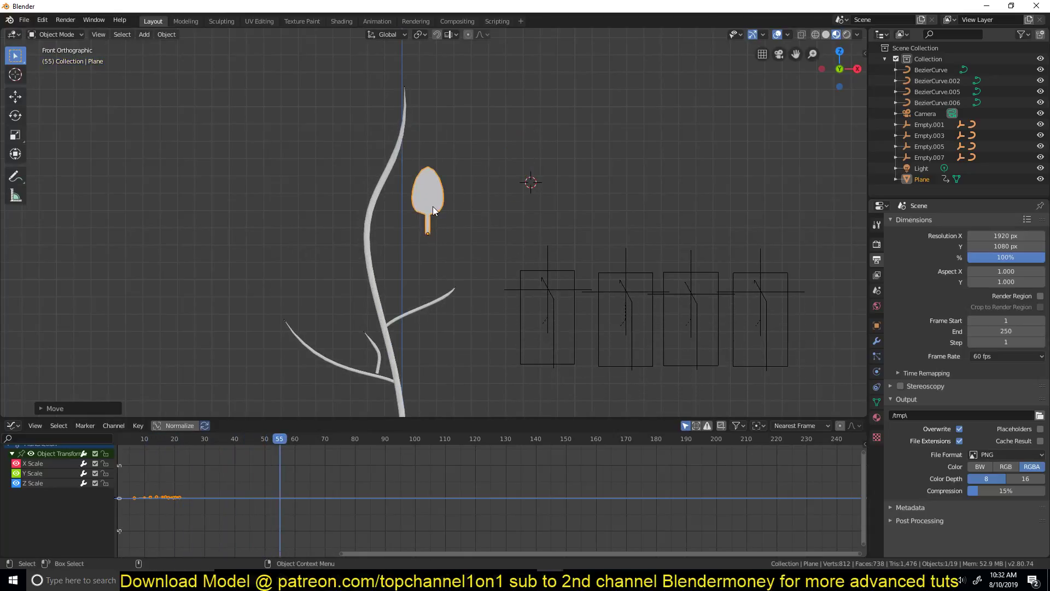
key(space)
key(space)
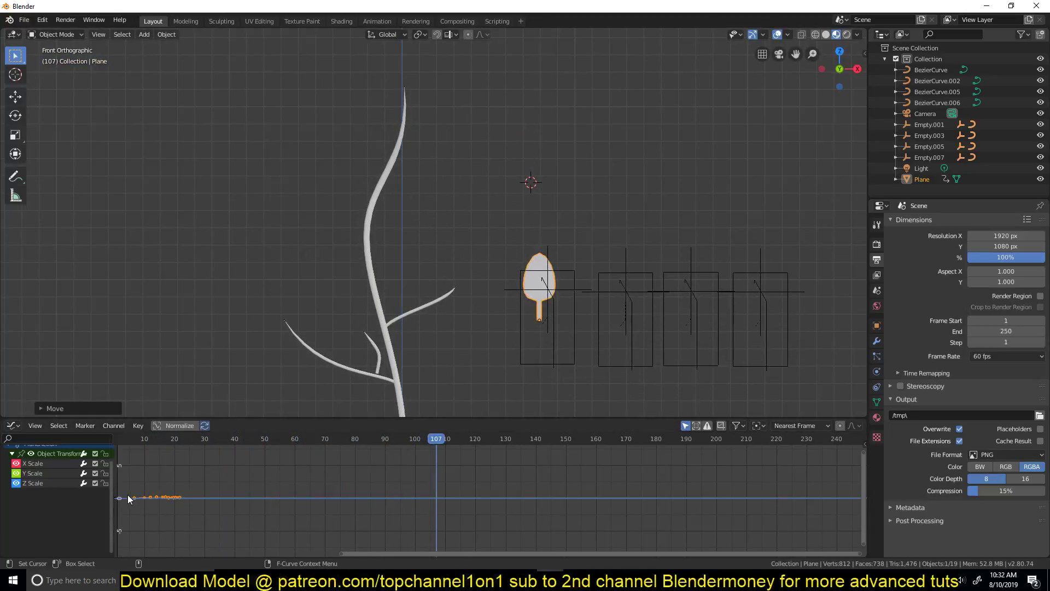
shift+right_drag(129, 496, 117, 495)
key(space)
key(space)
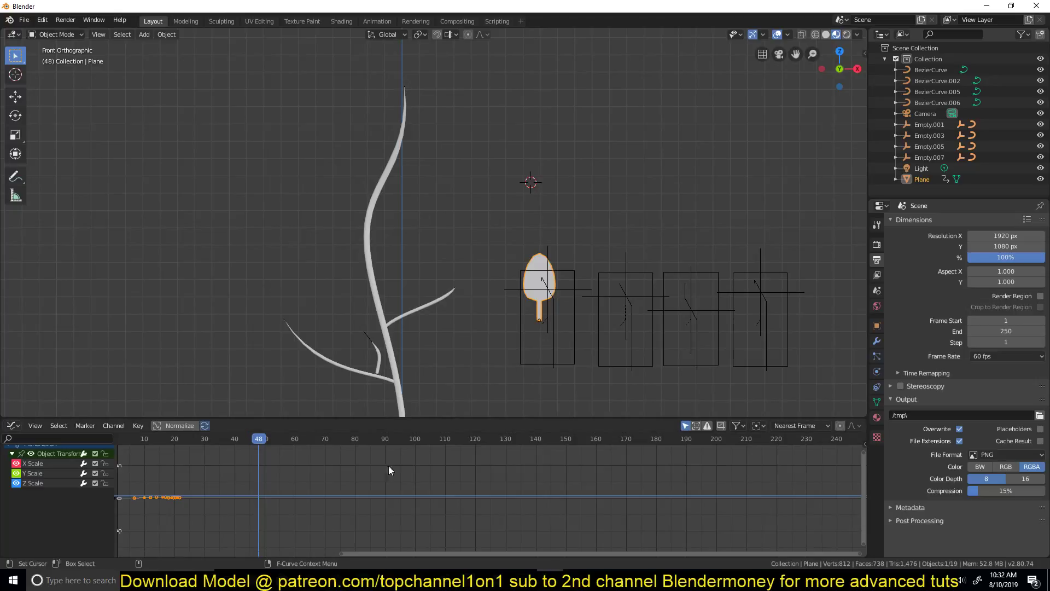
Place the leaf on the upper part of the main stem and rotate it so it tilts outward to the right.
key(g)
click(448, 140)
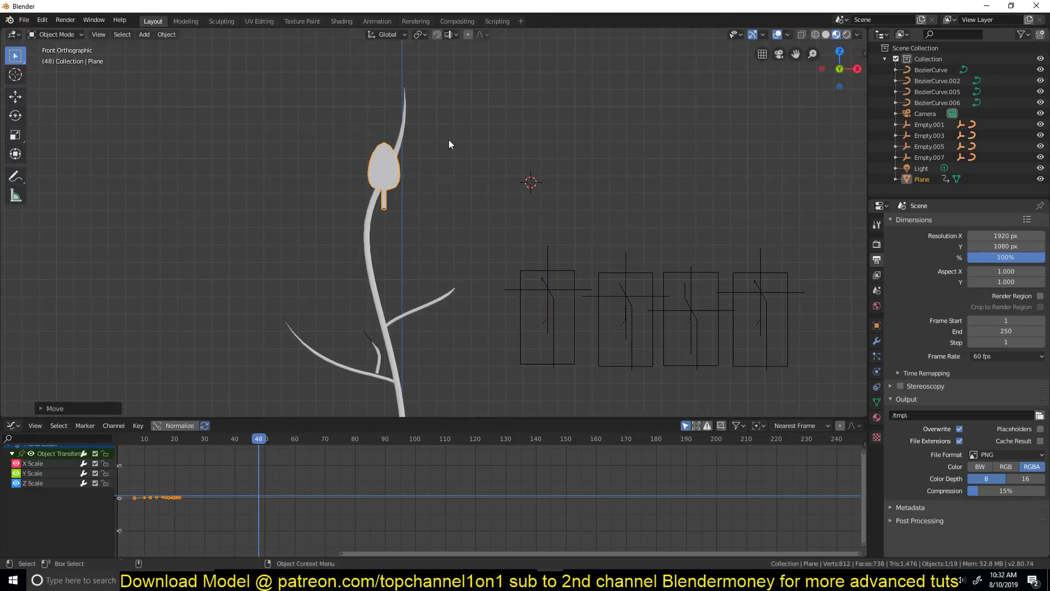
key(r)
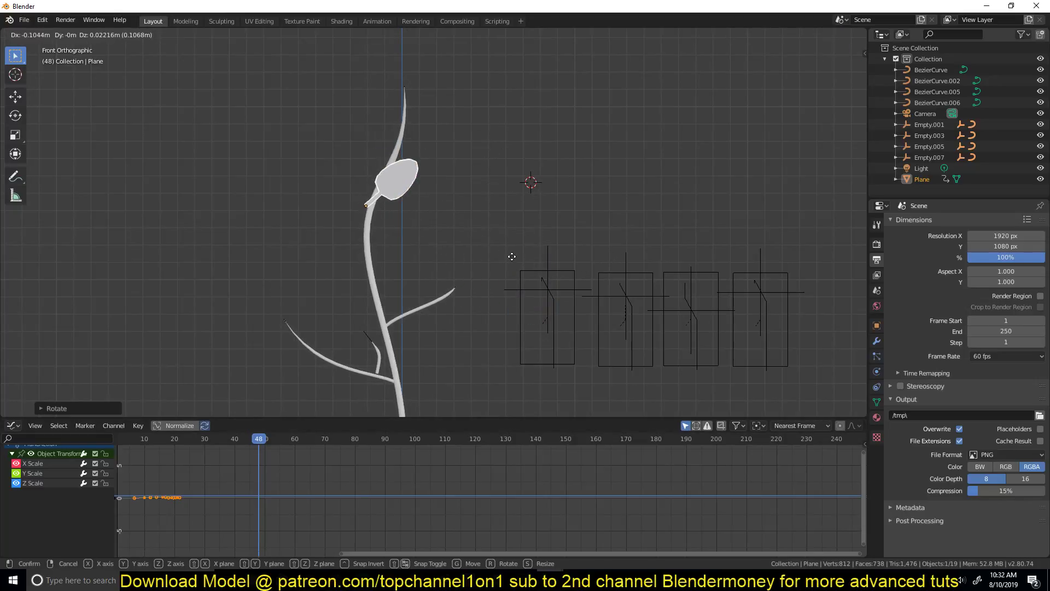
click(518, 263)
Duplicate the leaf lower down the main stem, then freely rotate the copy and position it against the stem.
key(shift+d)
click(497, 297)
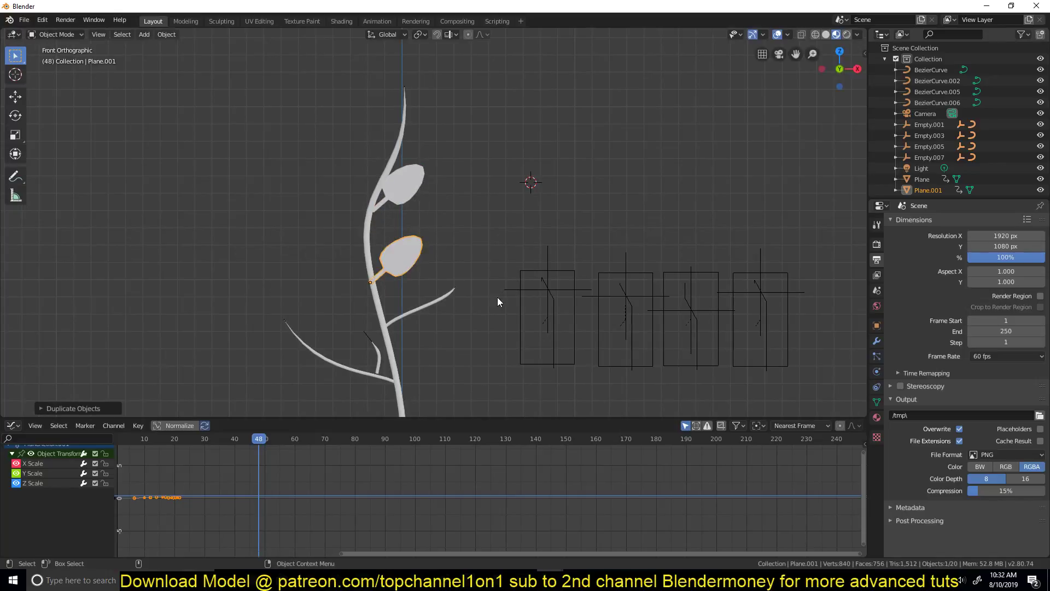
key(r)
key(r)
click(419, 282)
key(g)
click(425, 285)
Reposition the lower leaf and the upper leaf from an angled view so both stalks meet the main stem in depth.
middle_drag(424, 286, 489, 267)
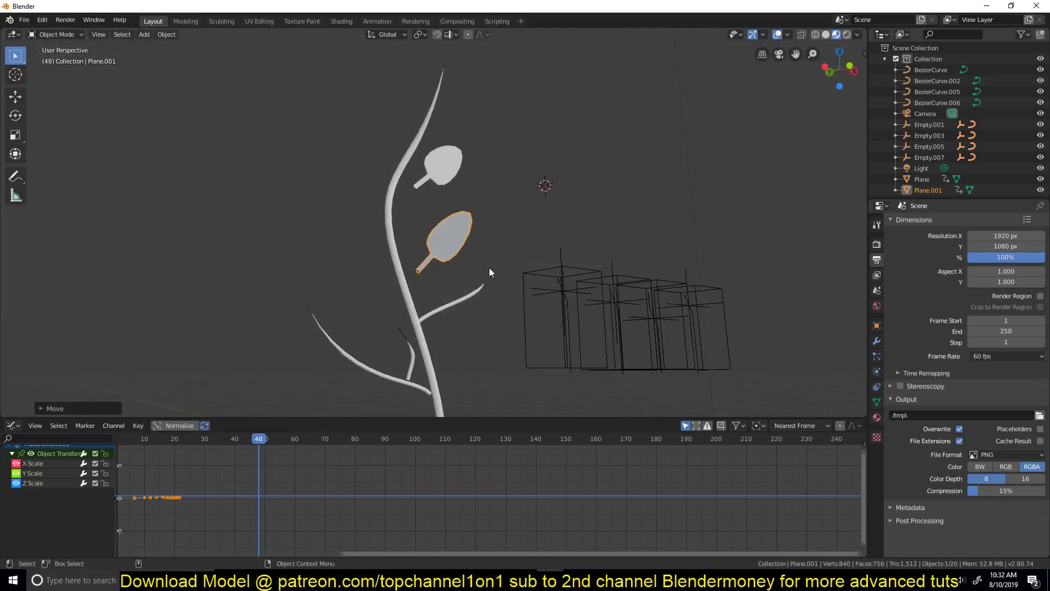
key(KP_7)
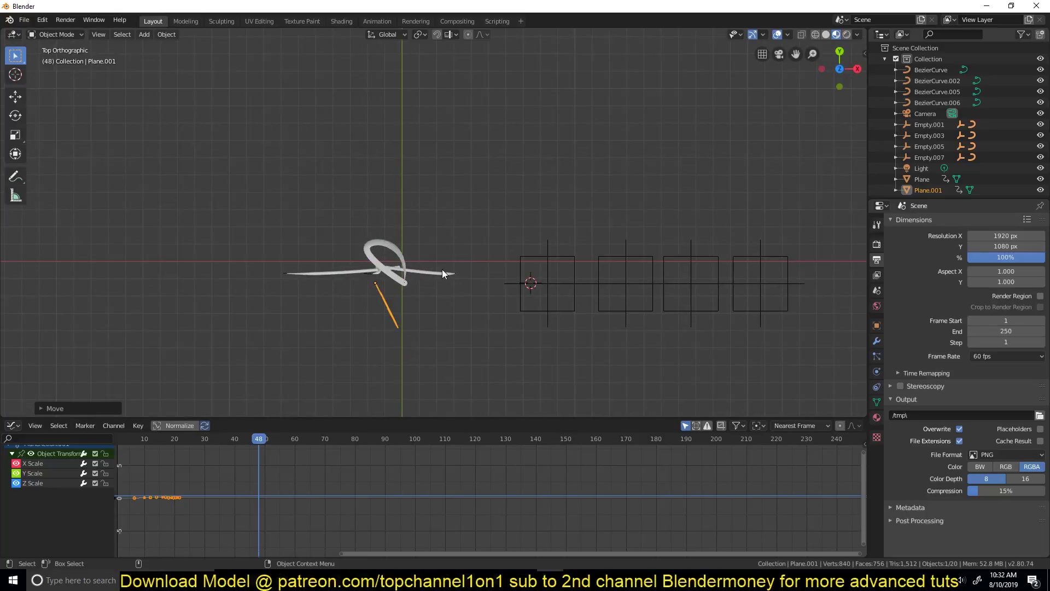
middle_drag(461, 254, 514, 236)
key(g)
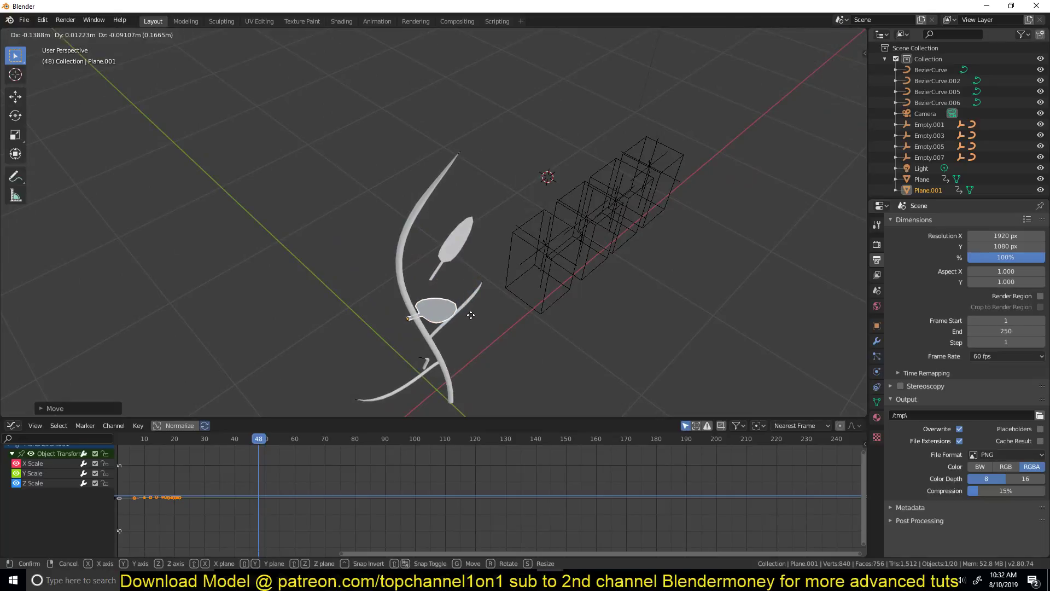
click(478, 312)
click(461, 257)
key(g)
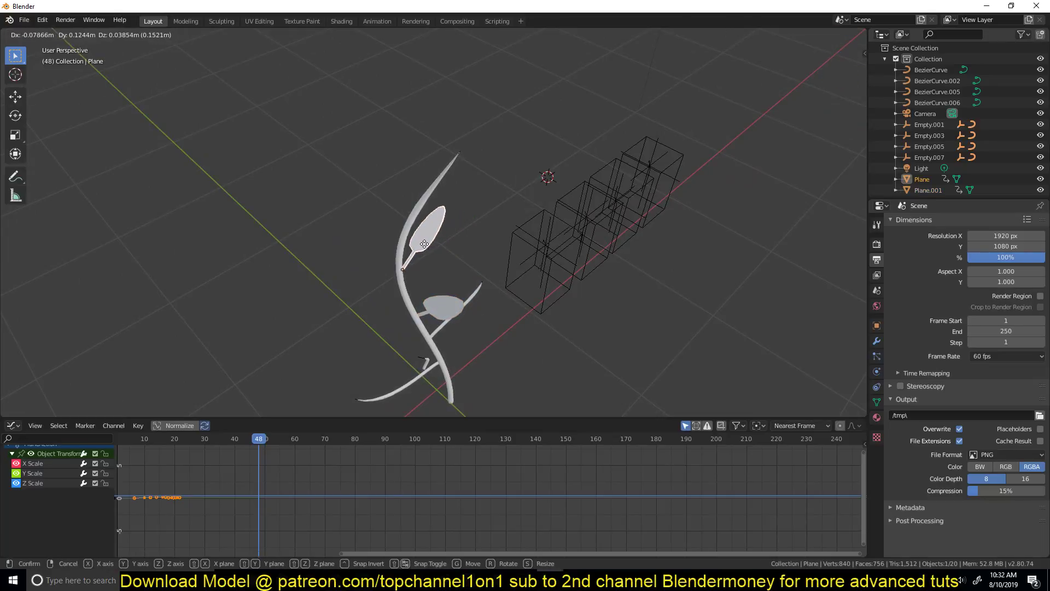
click(421, 244)
Set the playhead to frame 29 and switch the Graph Editor back to the timeline.
click(473, 309)
middle_drag(457, 319, 404, 290)
shift+right_drag(244, 468, 202, 476)
key(ctrl+Tab)
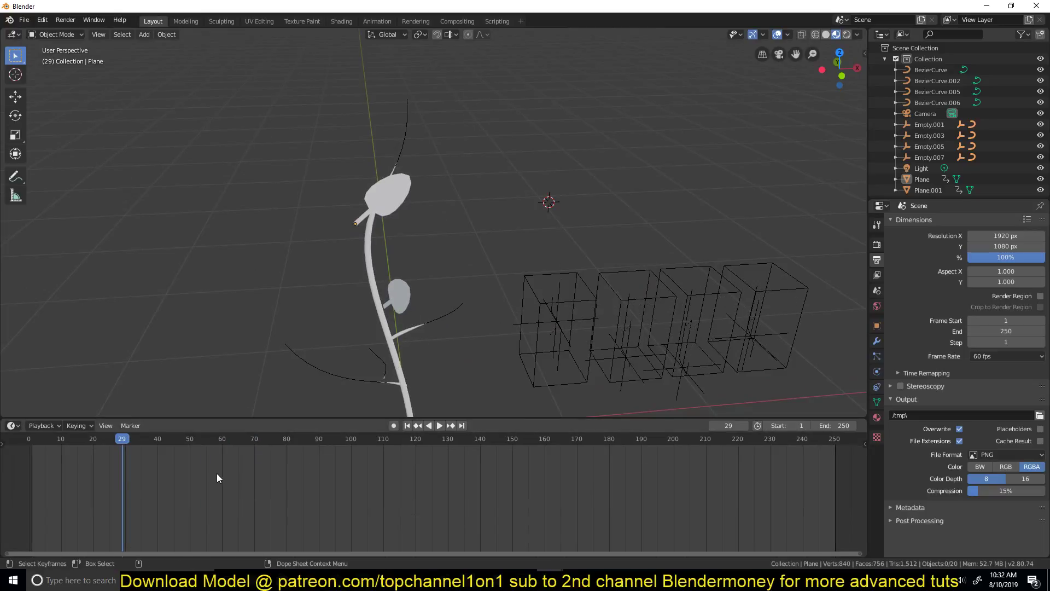
Try delaying the lower leaf's keyframes after frame 0 by about 19 frames, and undo the shift.
click(404, 296)
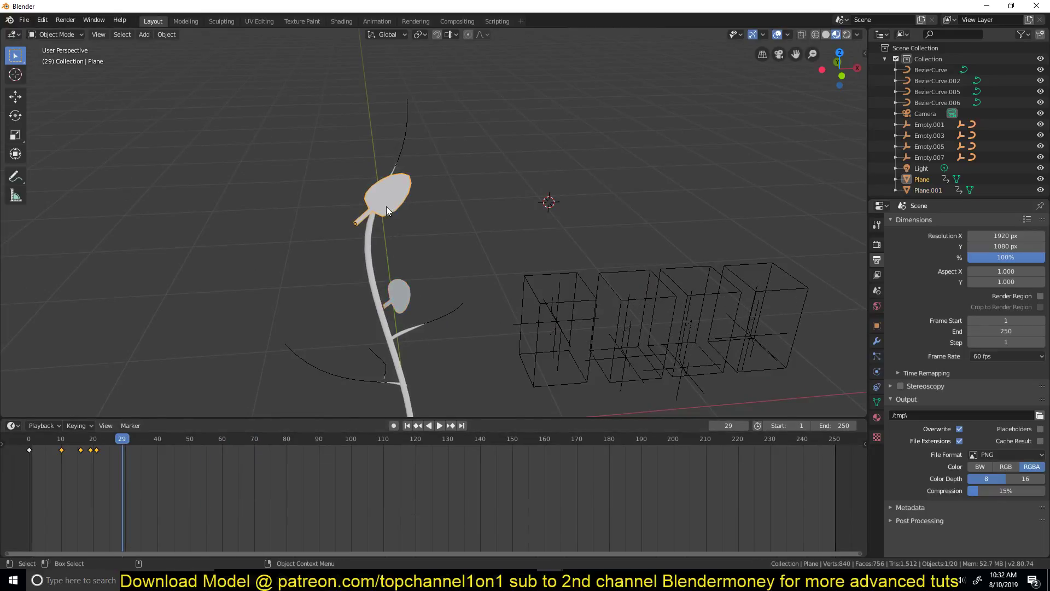
key(g)
click(139, 458)
key(KP_1)
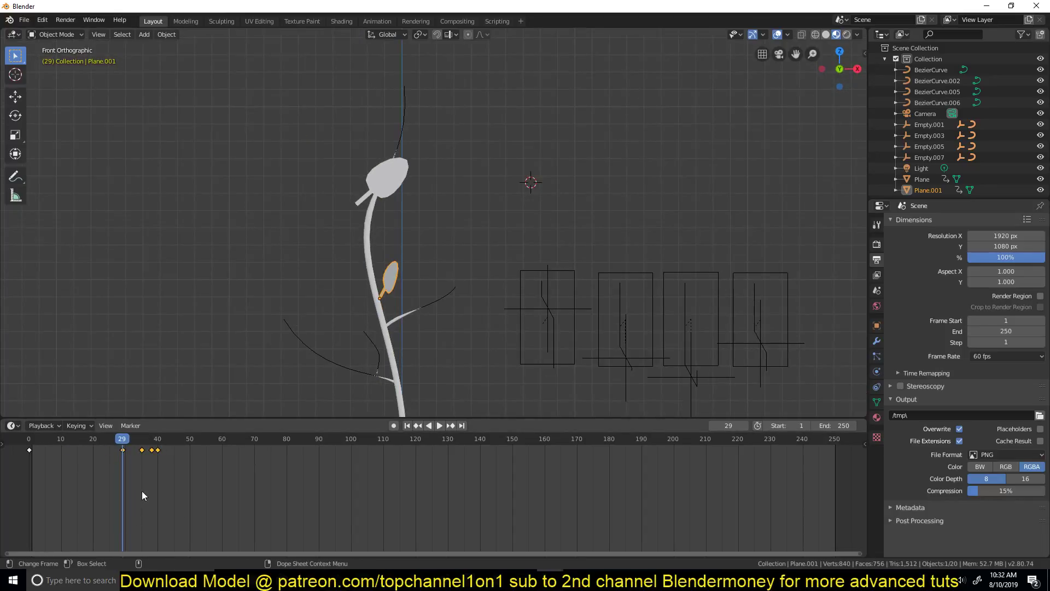
key(ctrl+z)
From frame 17, shift all of the lower leaf's keyframes later to match the stem's growth, and scrub to frame 46.
right_drag(113, 477, 84, 496)
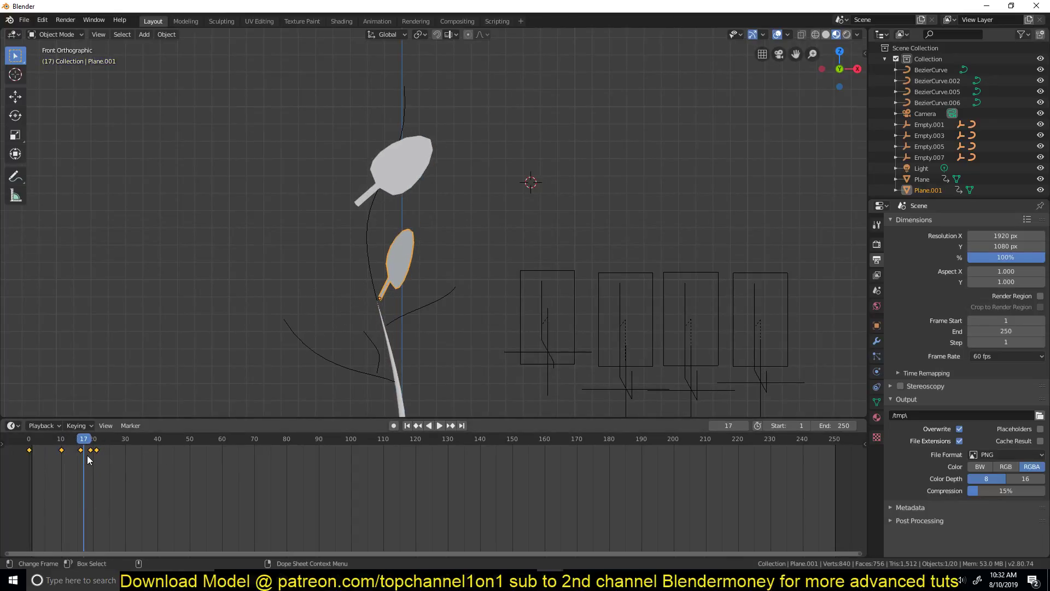
key(g)
click(129, 454)
drag(130, 454, 182, 458)
Shift all of the upper leaf's keyframes about 43 frames later and move the leaf's base onto the stem.
click(395, 185)
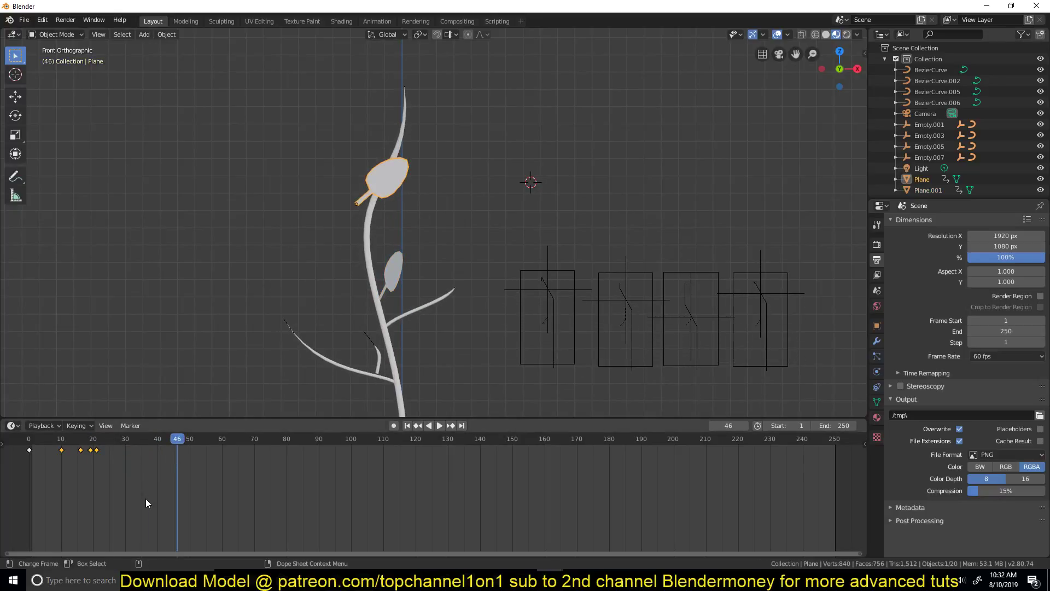
key(g)
right_click(244, 476)
key(g)
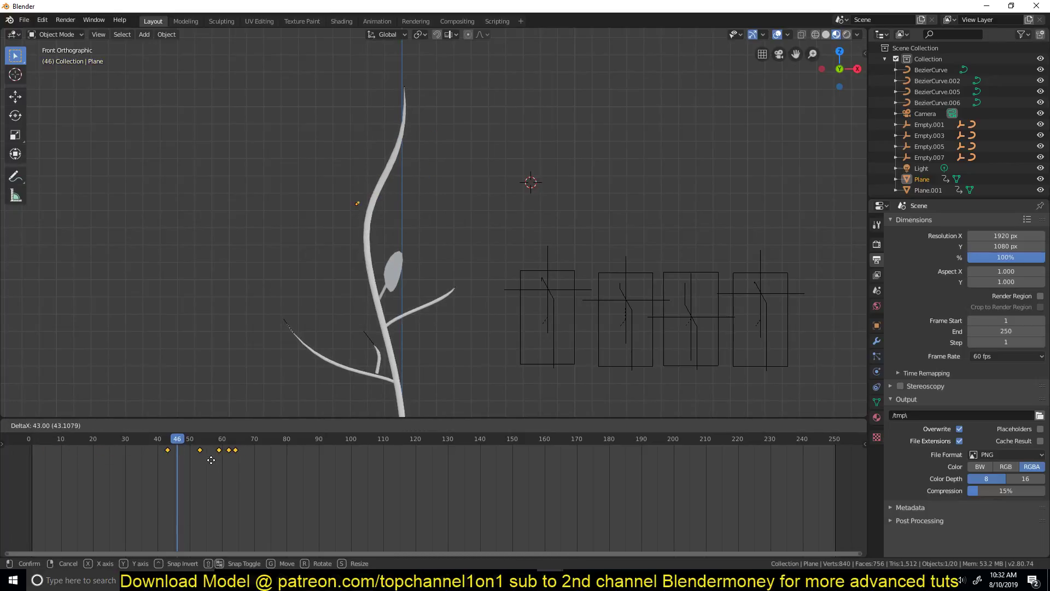
click(208, 460)
key(g)
click(374, 211)
Deselect everything, play the growth with the whole plant in view, and inspect both leaves from an angle at frame 73.
key(alt+a)
shift+right_click(39, 497)
key(space)
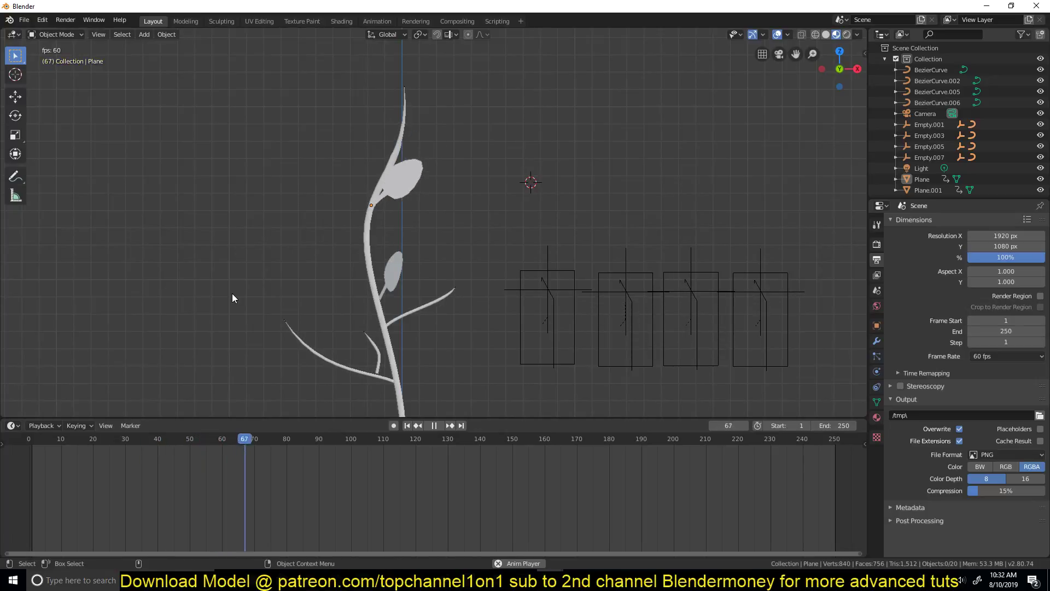
scroll(251, 287, down, 4)
key(Escape)
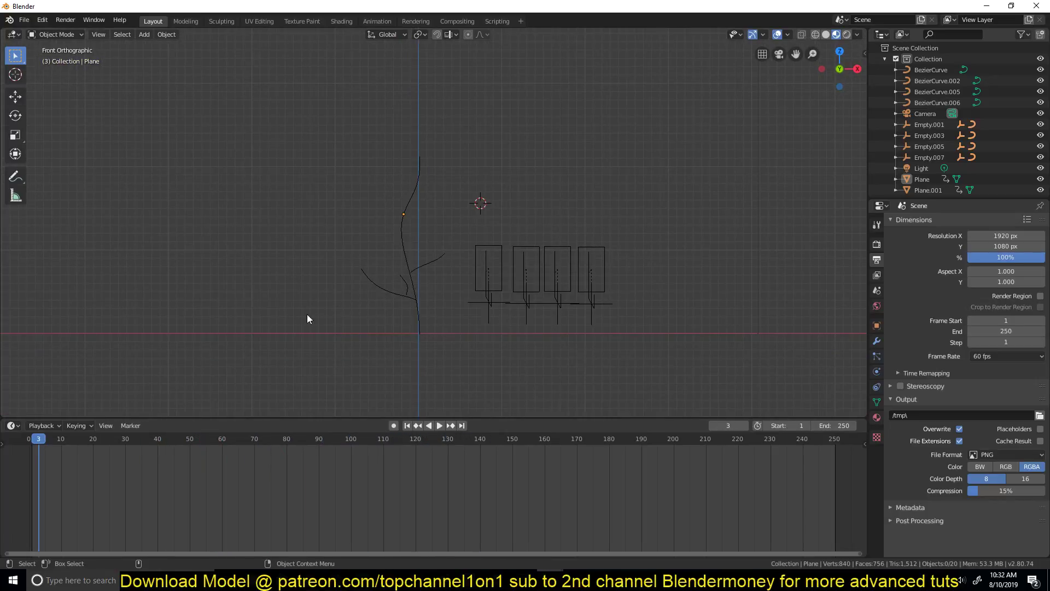
key(space)
key(space)
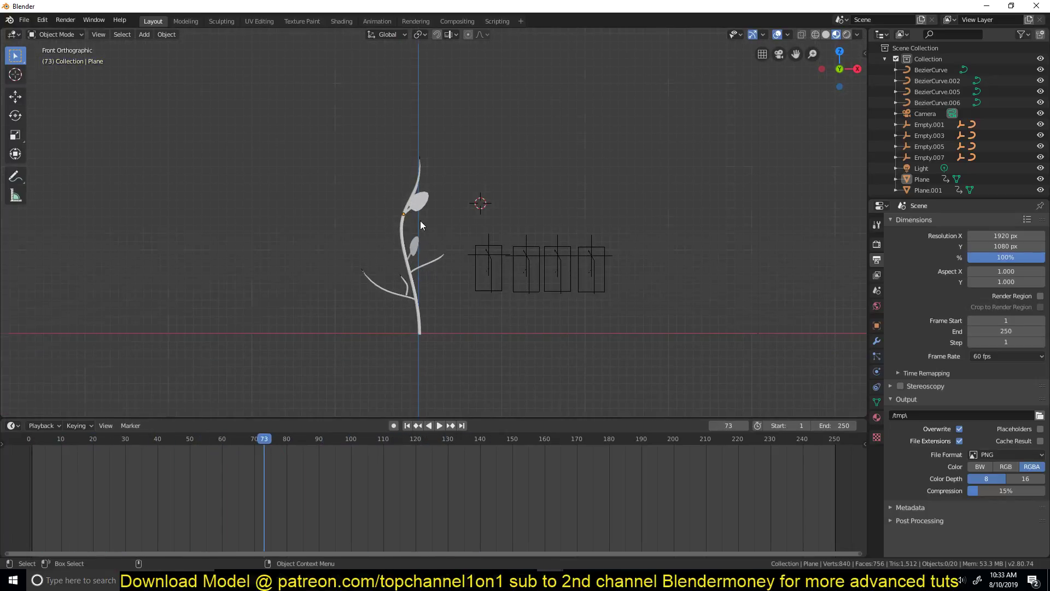
middle_drag(421, 222, 442, 249)
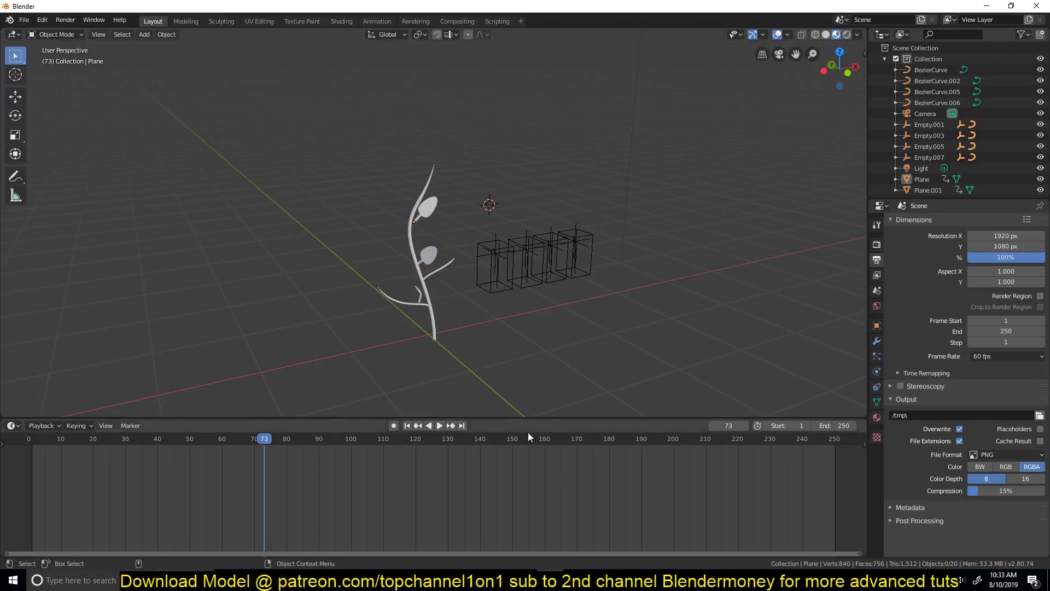
Switch to the growing plant.blend window, then to the browser showing the BlenderMoney YouTube channel's videos.
mouse_move(568, 560)
click(553, 533)
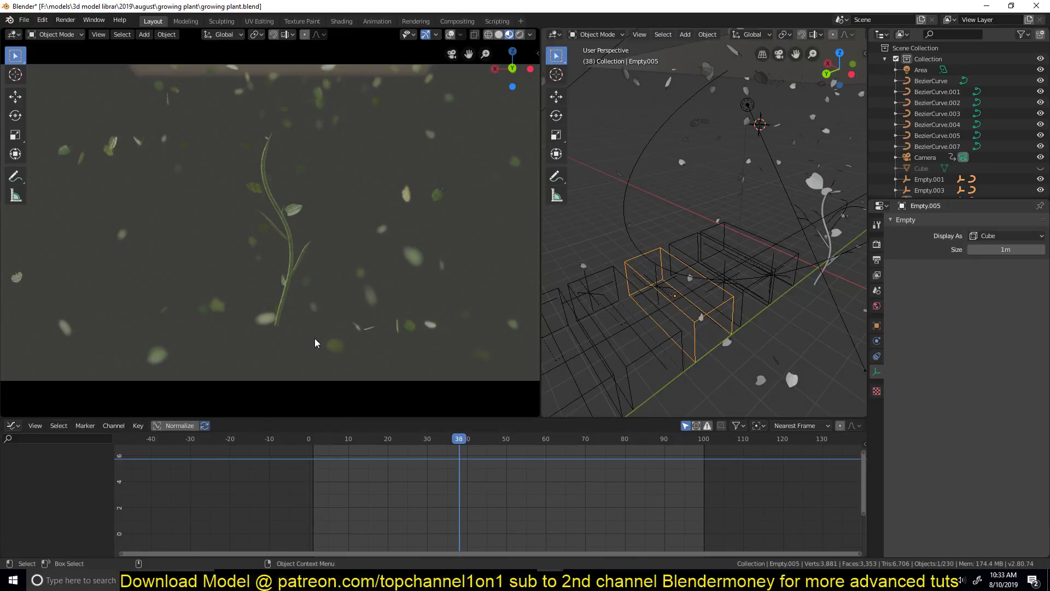
mouse_move(343, 580)
click(392, 558)
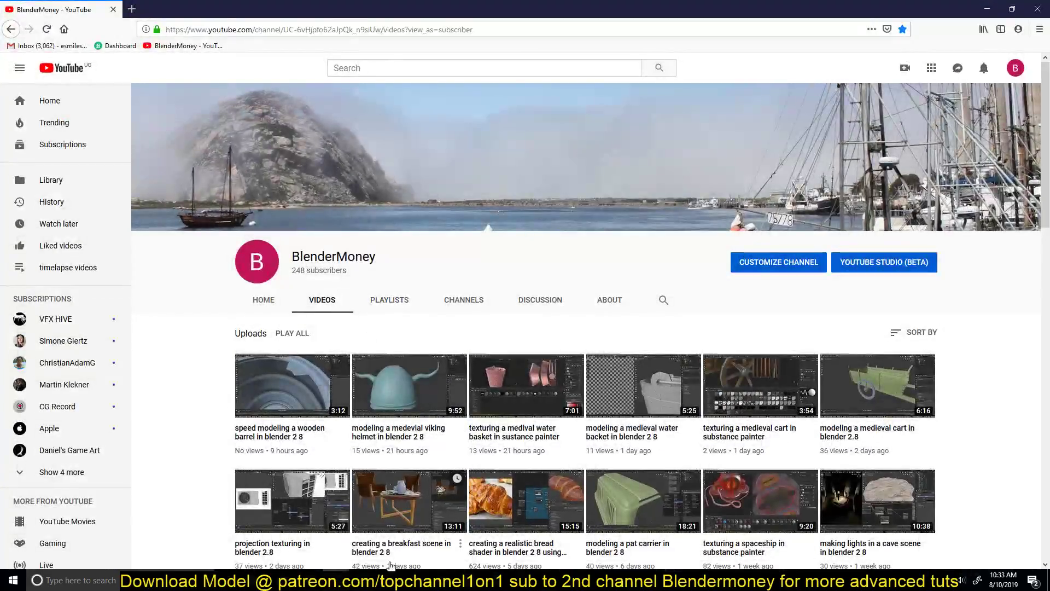
Return to the growing plant.blend window in Blender and play its finished animation from the start frame.
mouse_move(551, 580)
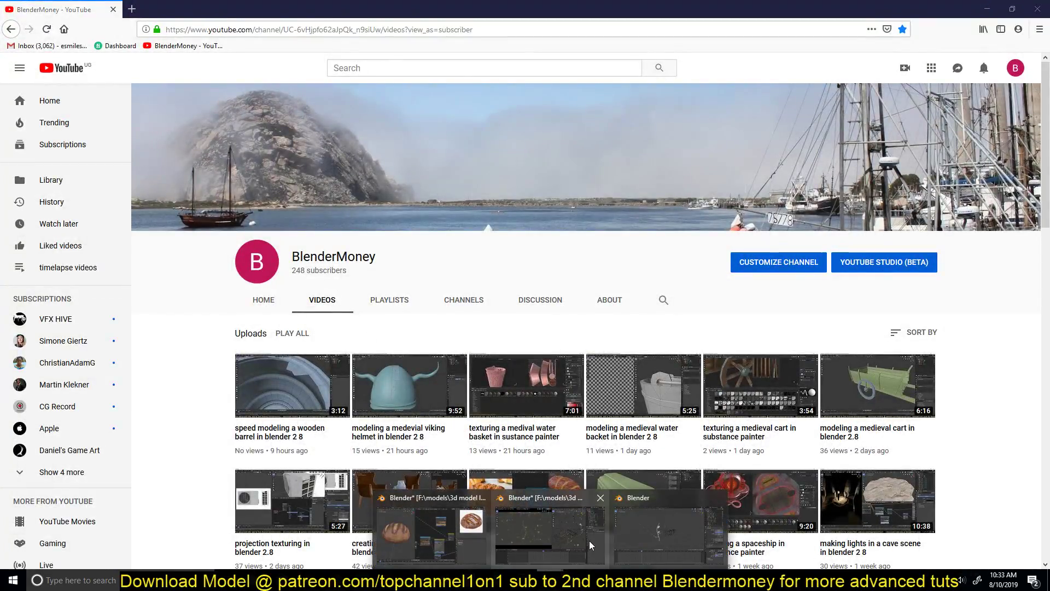
click(560, 541)
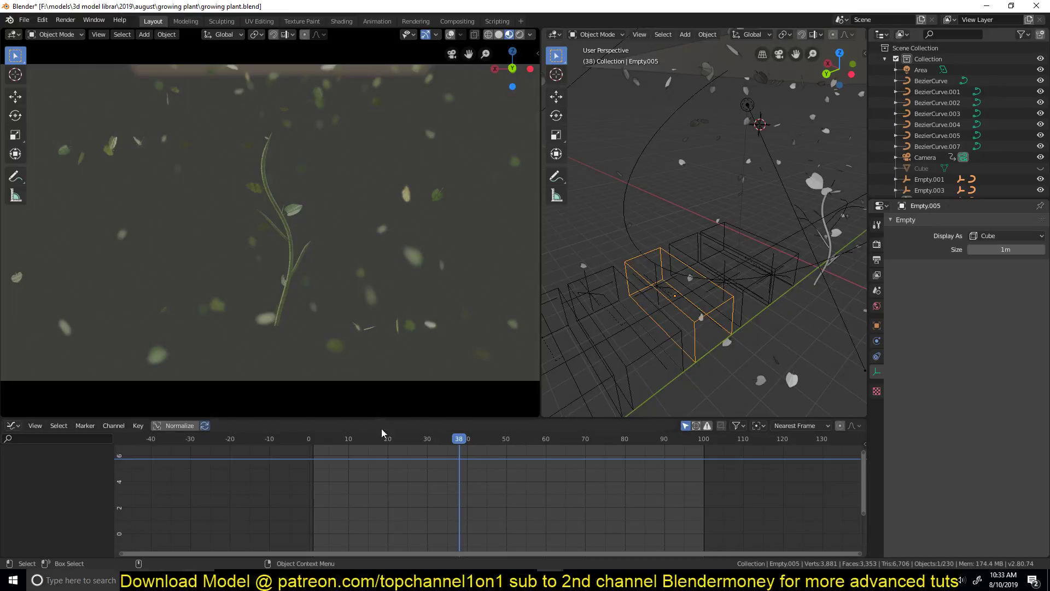
key(shift+Left)
key(space)
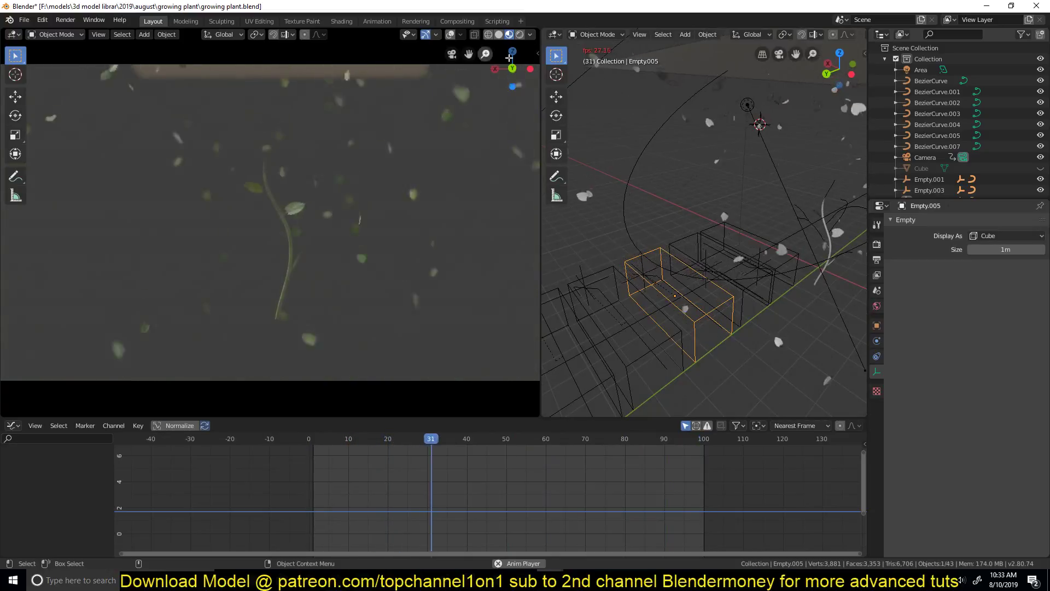
Show the camera view in Rendered shading, stop the playback, and unhide the hidden Cube that forms the ground and backdrop.
click(520, 35)
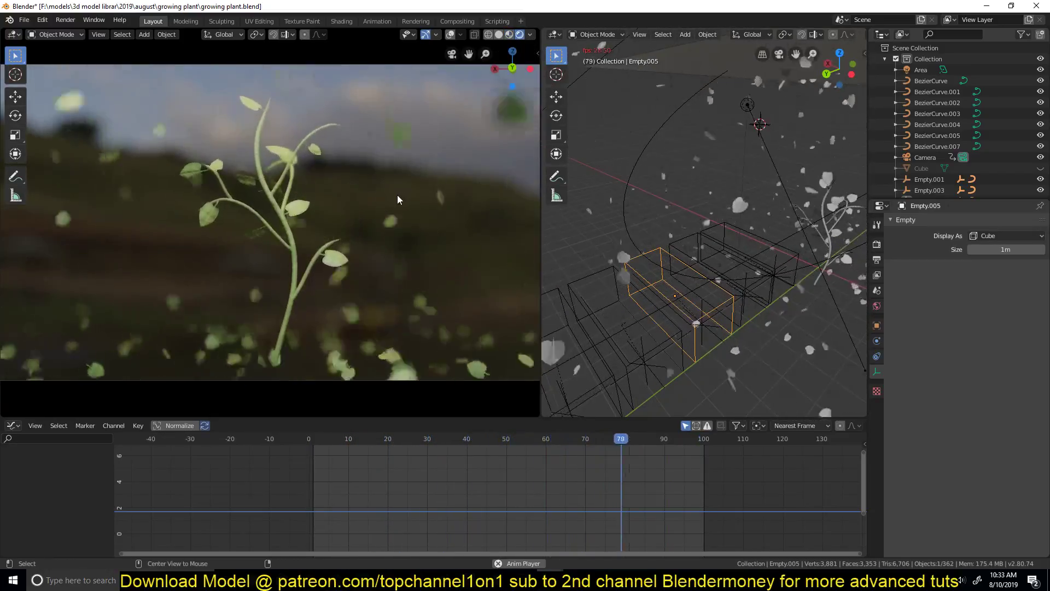
key(space)
mouse_move(346, 322)
middle_down()
mouse_move(344, 374)
mouse_move(382, 389)
mouse_move(317, 348)
mouse_move(334, 323)
middle_up()
key(KP_0)
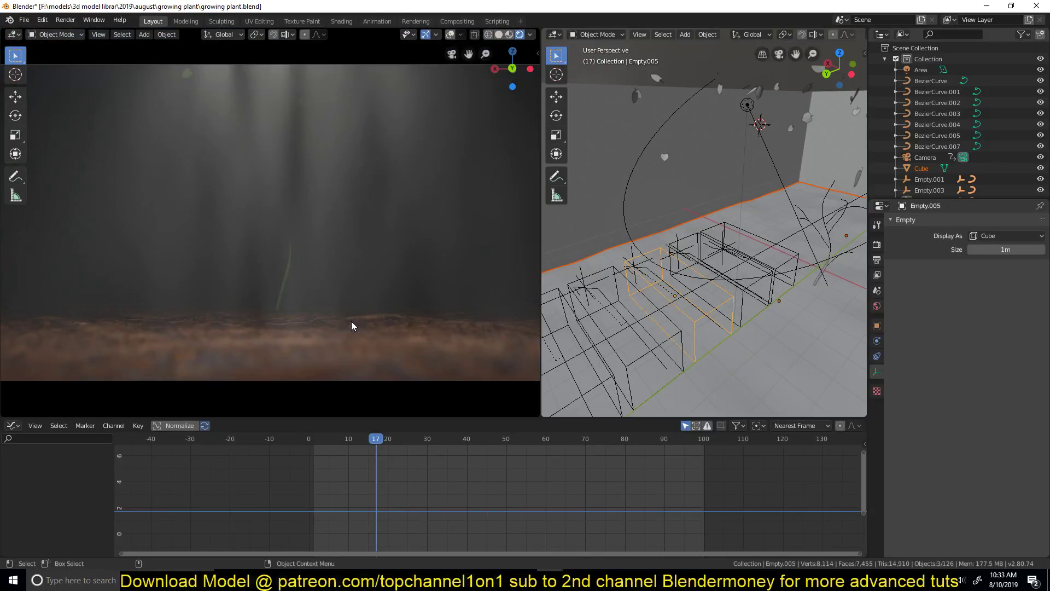
Play the rendered growth animation, stop it at frame 89, and save growing plant.blend.
key(space)
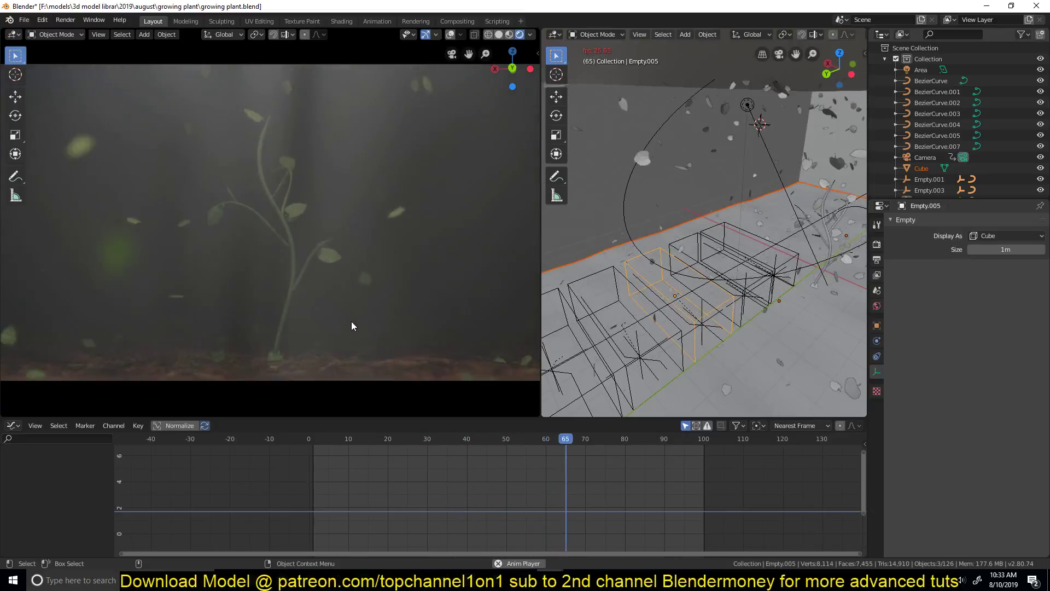
key(space)
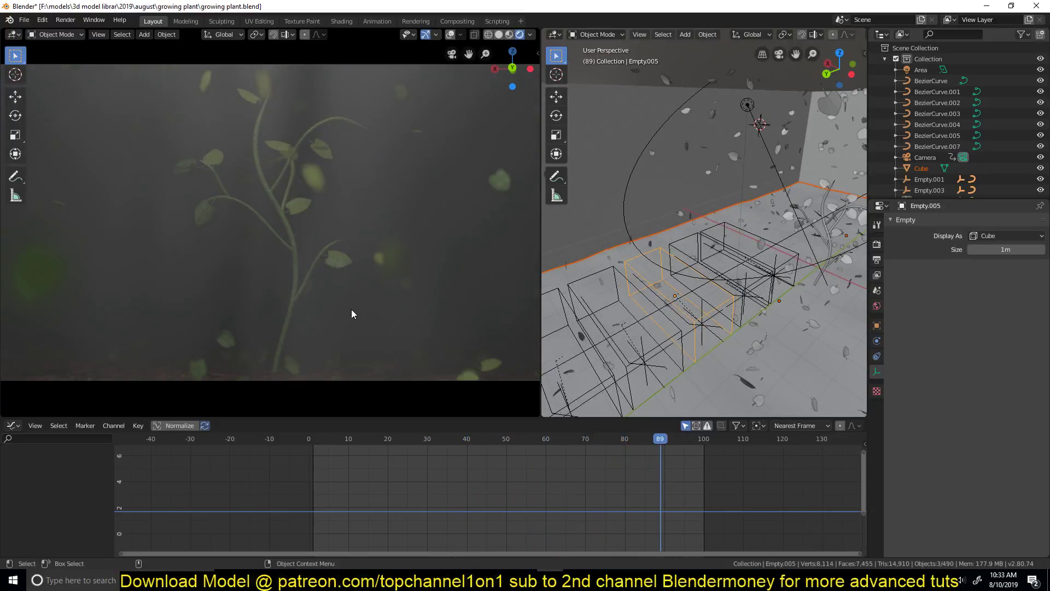
key(ctrl+s)
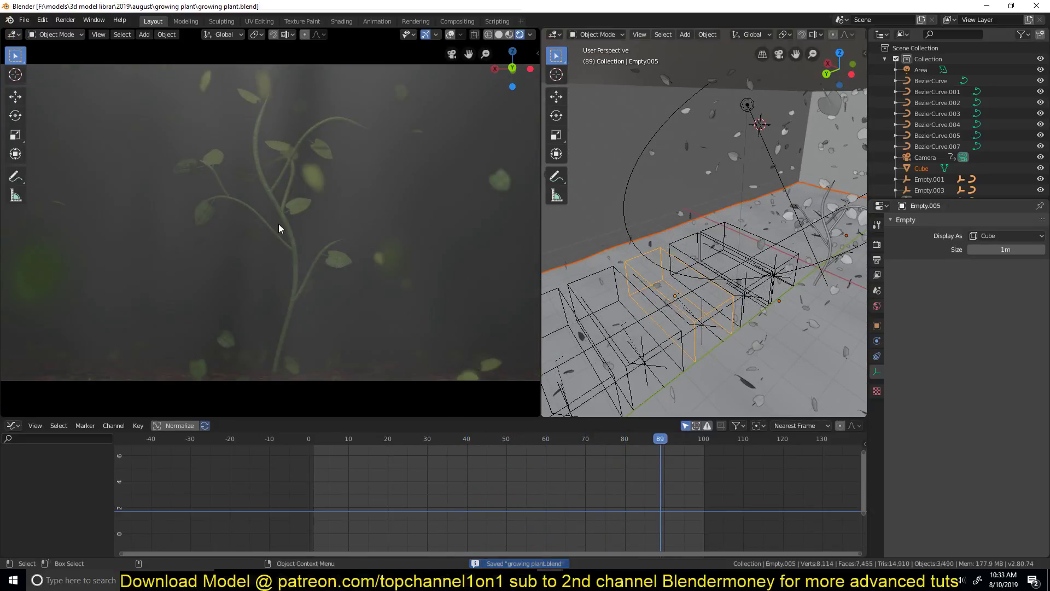
shift+middle_drag(279, 224, 280, 217)
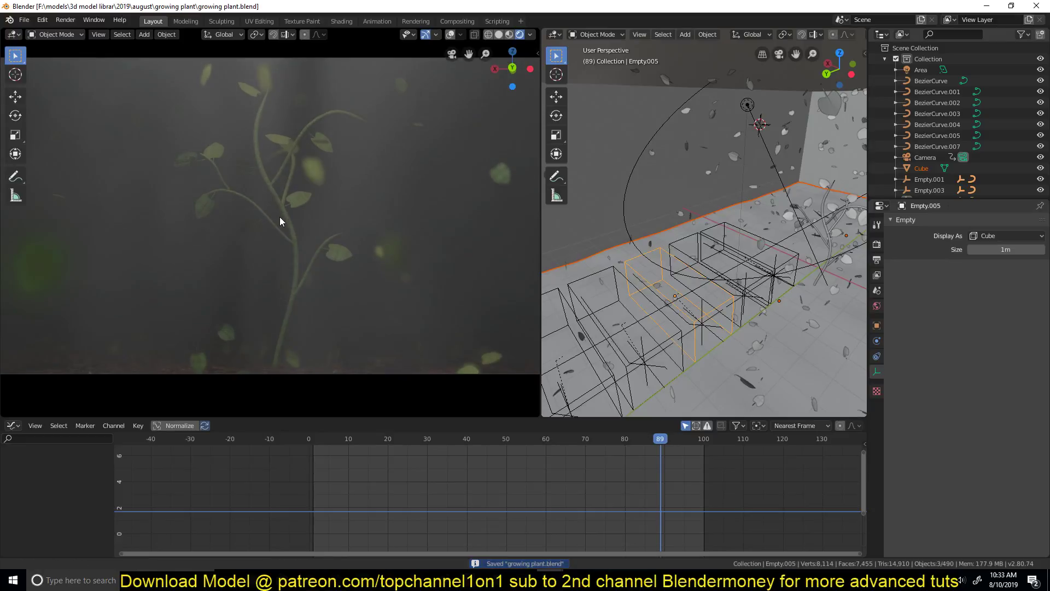